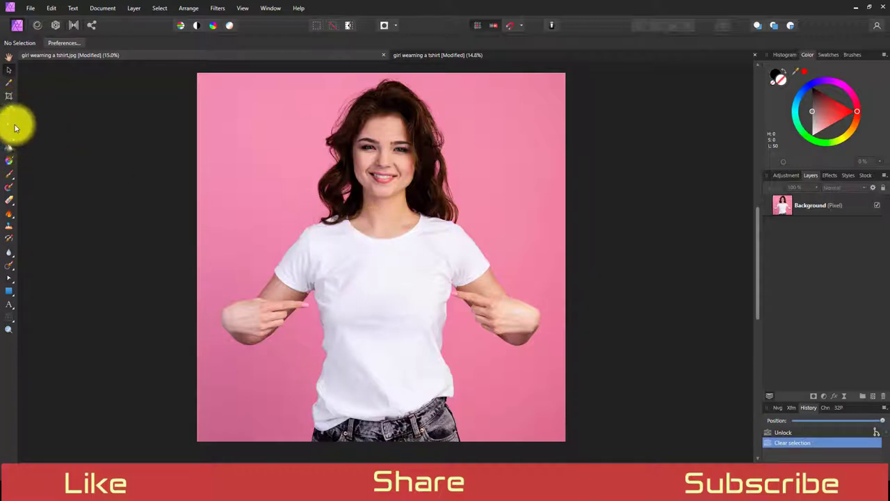
{"action": "left_click", "coordinate": [9, 111]}
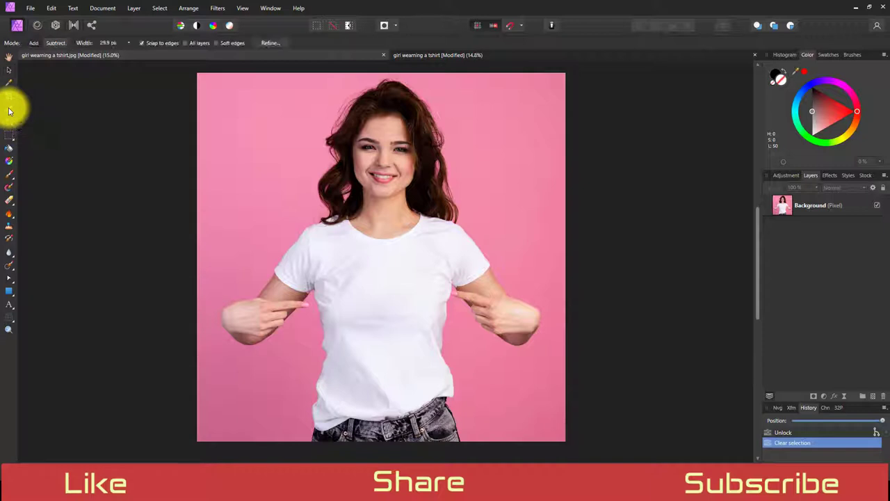
{"action": "left_click", "coordinate": [9, 141]}
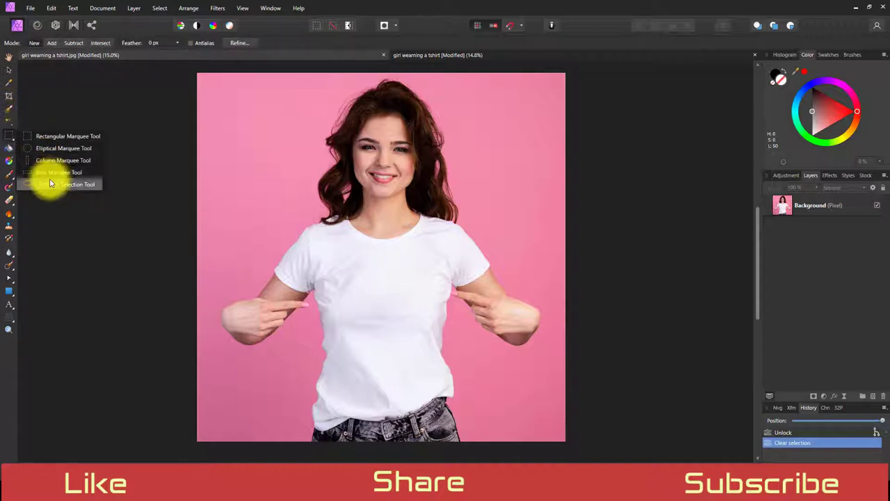
{"action": "left_click", "coordinate": [47, 184]}
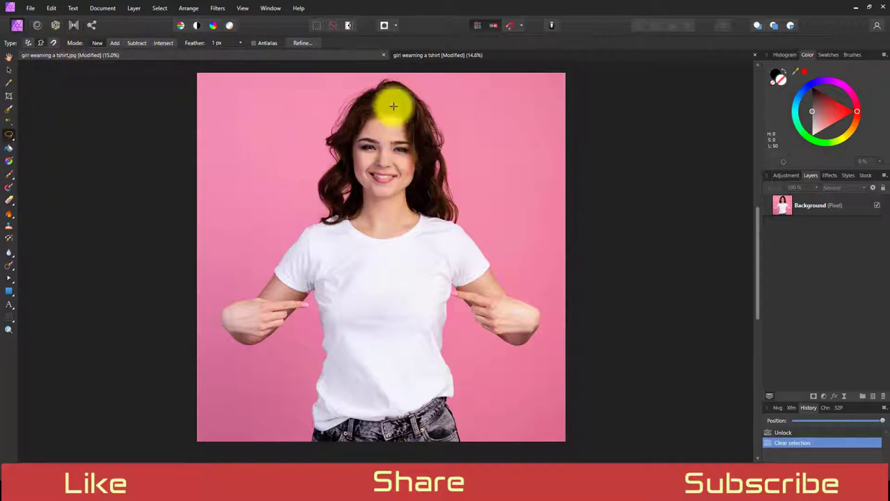
{"action": "left_click", "coordinate": [337, 209]}
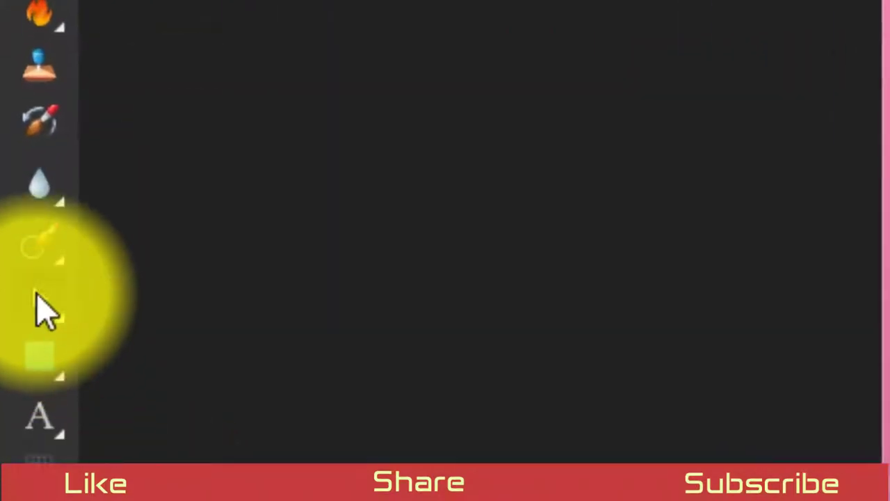
Start a Pen tool curve at the hair tips and trace the top of the T-shirt's shoulder on the image's left side.
{"action": "left_click", "coordinate": [42, 313]}
{"action": "left_click", "coordinate": [123, 302]}
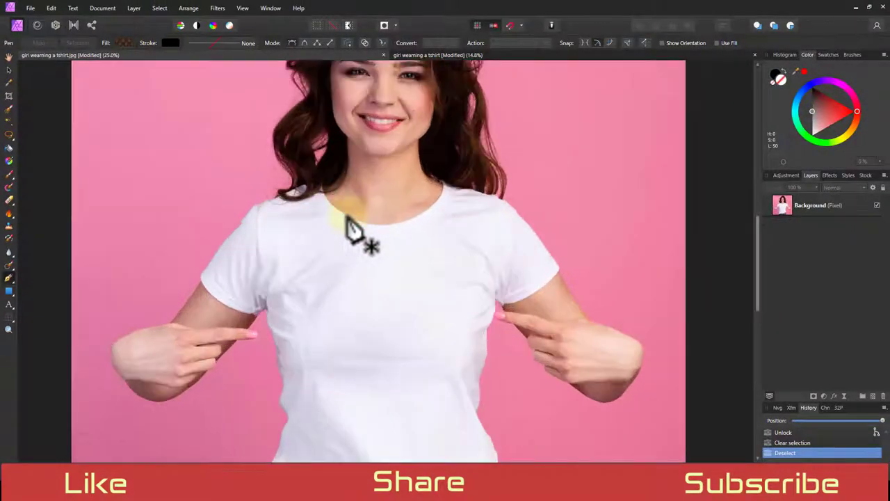
{"action": "key", "text": "ctrl+plus"}
{"action": "left_click_drag", "start_coordinate": [185, 179], "coordinate": [409, 197]}
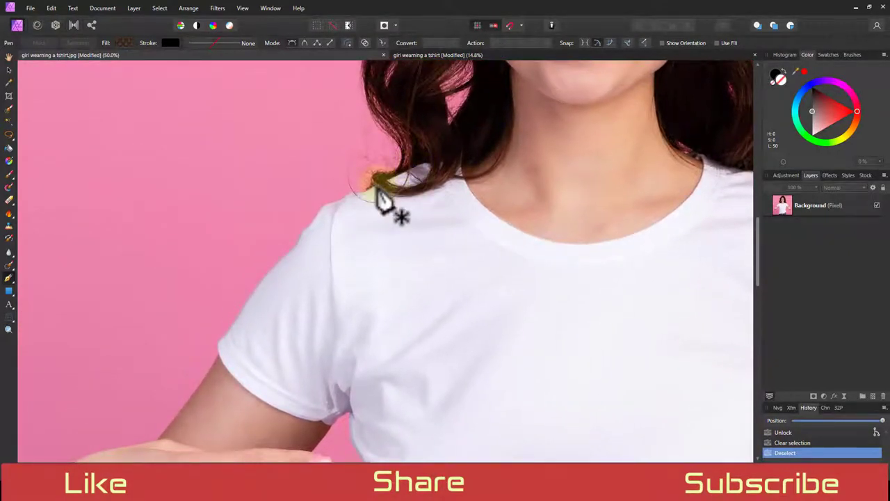
{"action": "key", "text": "ctrl+plus"}
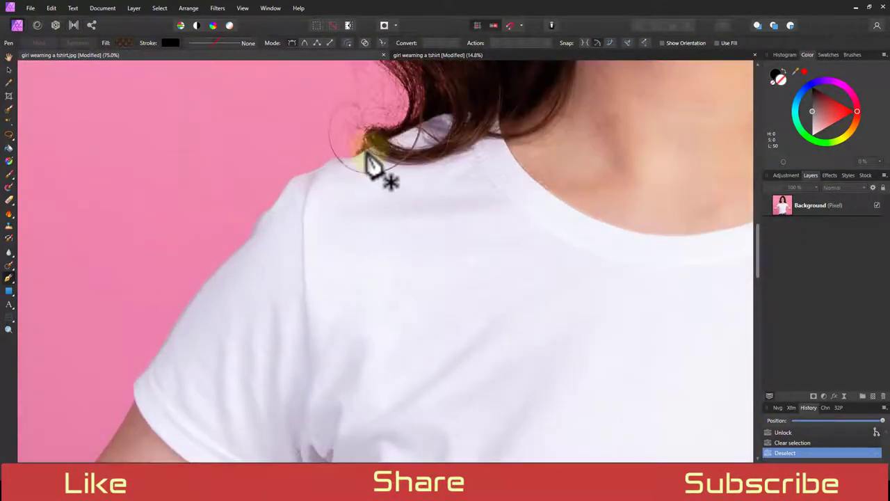
{"action": "left_click", "coordinate": [367, 149]}
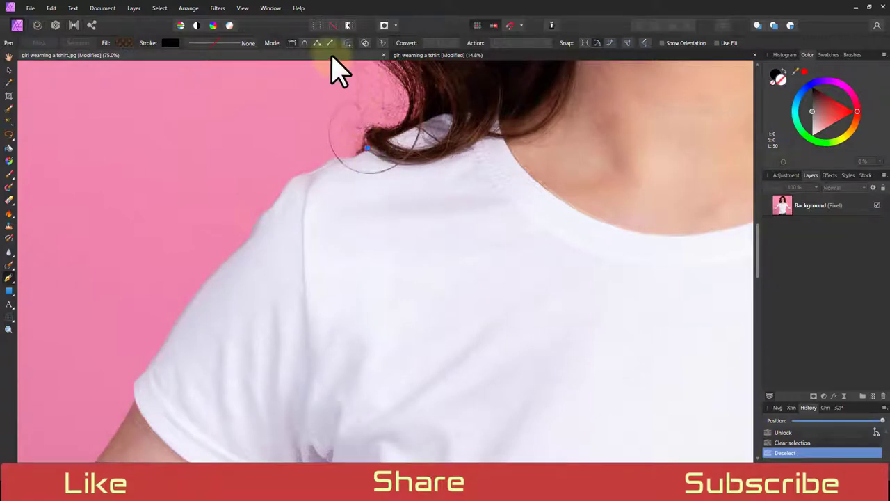
{"action": "left_click", "coordinate": [345, 155]}
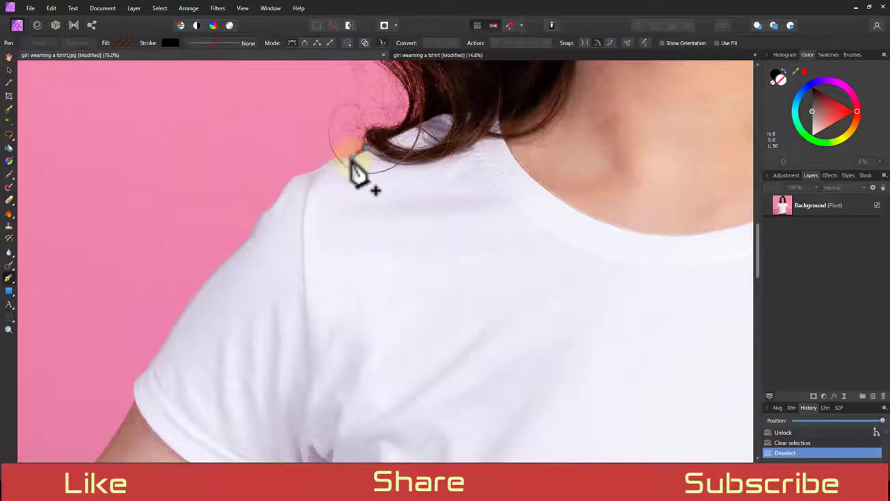
{"action": "left_click", "coordinate": [335, 161]}
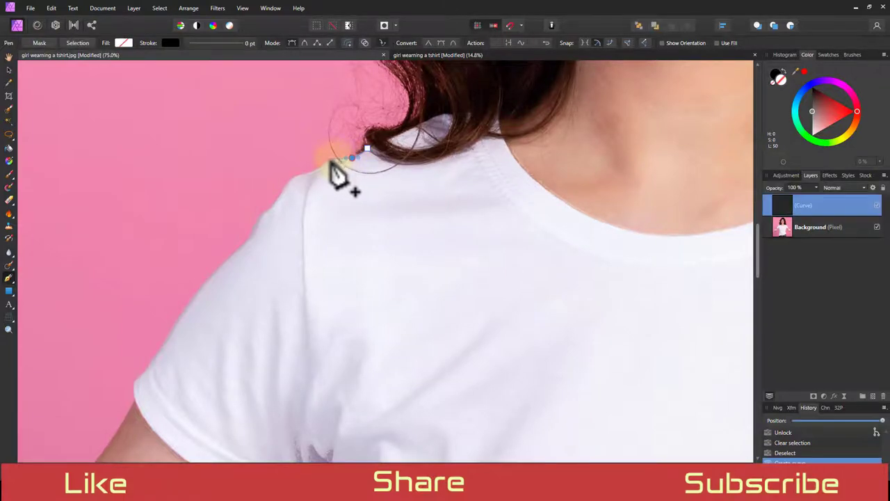
{"action": "left_click", "coordinate": [312, 173]}
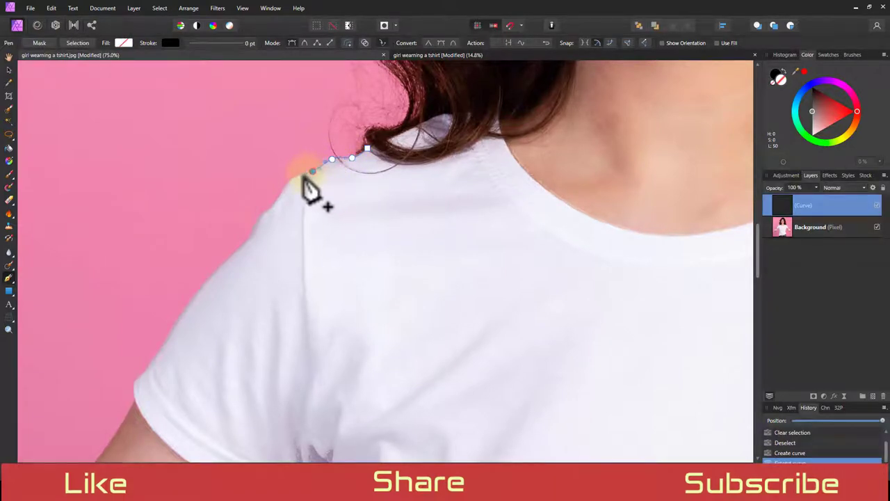
{"action": "left_click", "coordinate": [292, 182]}
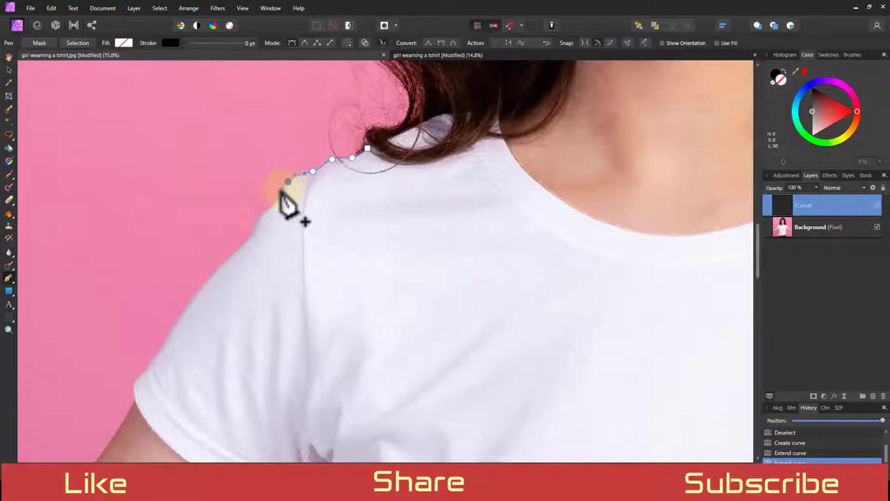
Extend the curve down the outer edge of the left sleeve to its cuff corner.
{"action": "left_click", "coordinate": [272, 206]}
{"action": "left_click", "coordinate": [253, 232]}
{"action": "left_click", "coordinate": [207, 281]}
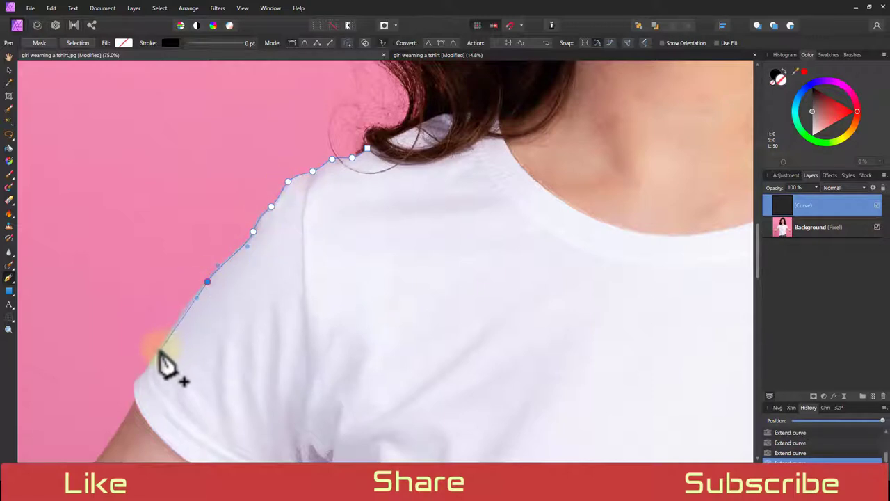
{"action": "left_click", "coordinate": [207, 281]}
{"action": "left_click", "coordinate": [178, 321]}
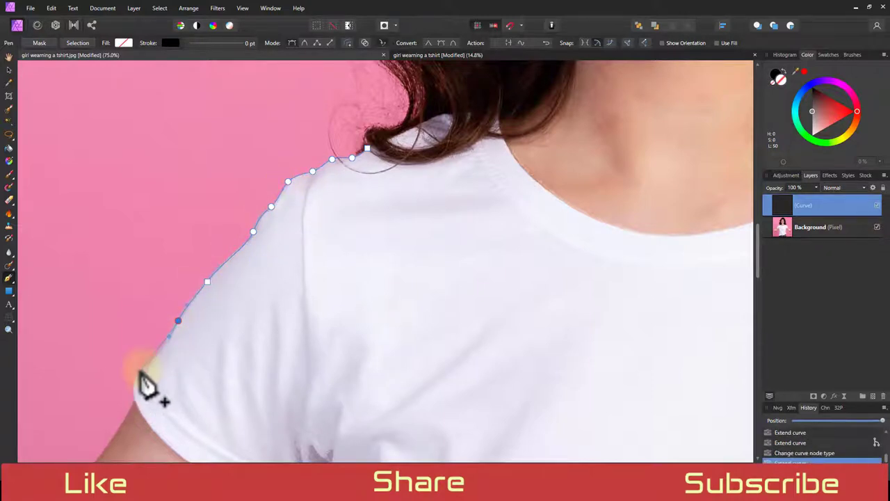
{"action": "left_click_drag", "start_coordinate": [141, 375], "coordinate": [455, 140]}
{"action": "key", "text": "ctrl+plus"}
{"action": "key", "text": "ctrl+plus"}
{"action": "left_click_drag", "start_coordinate": [193, 293], "coordinate": [196, 310]}
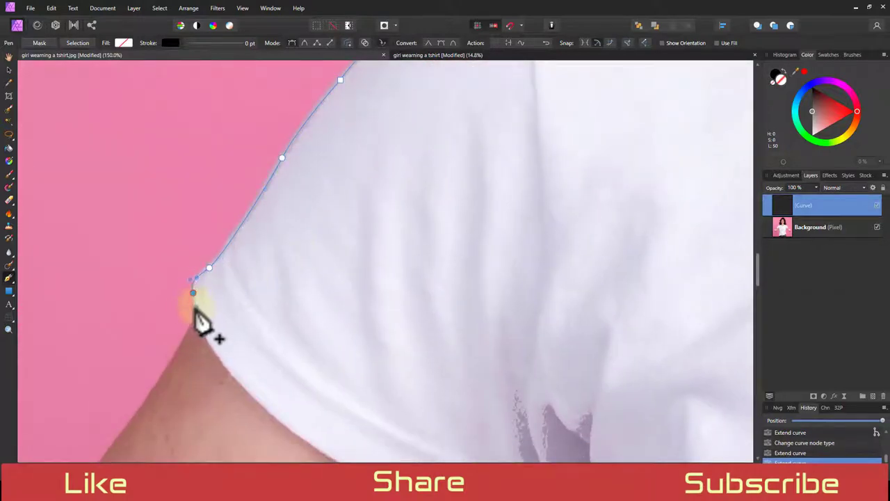
Trace the left sleeve's hem along the arm with smooth nodes, converting nodes to sharp where the direction changes.
{"action": "left_click", "coordinate": [224, 373]}
{"action": "scroll", "coordinate": [258, 408], "scroll_direction": "down", "scroll_amount": 3}
{"action": "left_click", "coordinate": [315, 255]}
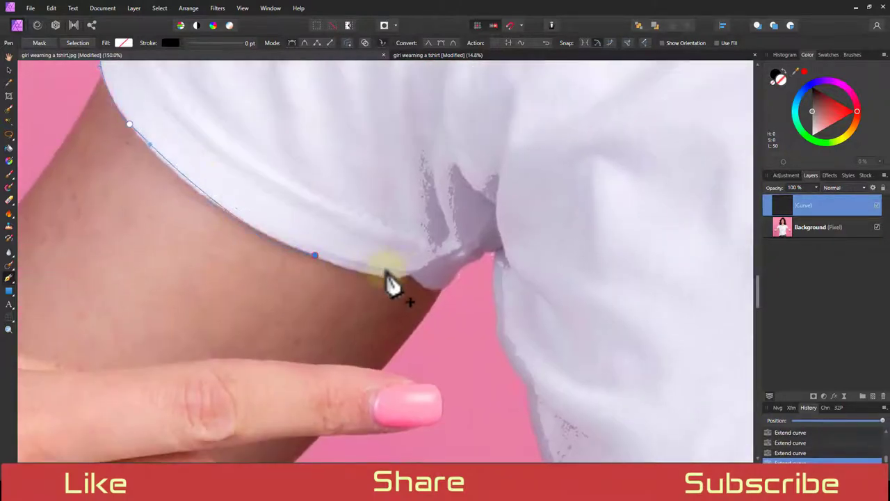
{"action": "left_click_drag", "start_coordinate": [386, 272], "coordinate": [426, 297]}
{"action": "left_click", "coordinate": [315, 256]}
{"action": "left_click_drag", "start_coordinate": [380, 279], "coordinate": [420, 276]}
{"action": "left_click", "coordinate": [393, 278]}
{"action": "left_click", "coordinate": [413, 274], "text": "alt"}
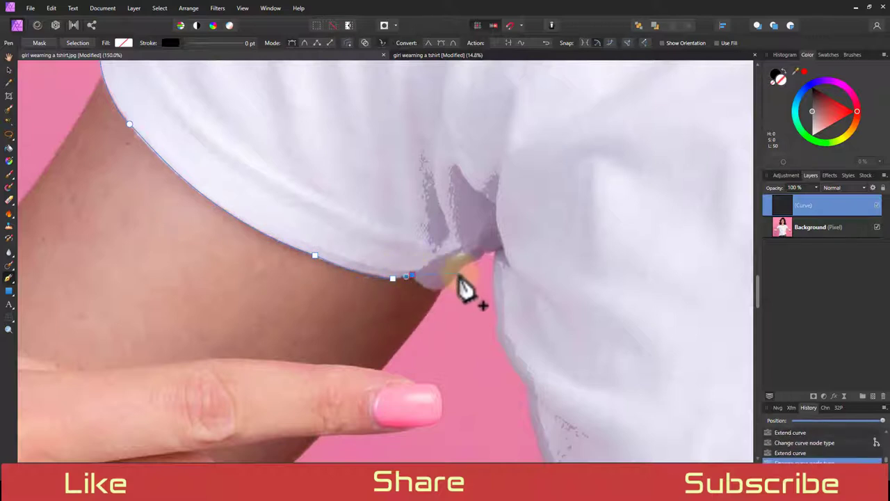
Trace around the inner corner of the left sleeve hem and up into the armpit.
{"action": "key", "text": "ctrl+plus"}
{"action": "key", "text": "ctrl+plus"}
{"action": "left_click_drag", "start_coordinate": [504, 335], "coordinate": [540, 339]}
{"action": "left_click", "coordinate": [503, 334], "text": "alt"}
{"action": "left_click", "coordinate": [533, 336]}
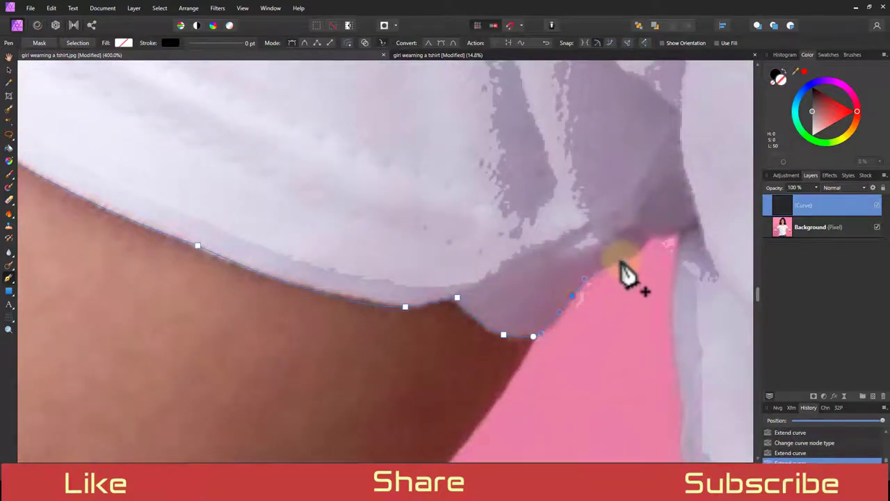
{"action": "left_click", "coordinate": [572, 295]}
{"action": "left_click", "coordinate": [619, 260]}
{"action": "left_click", "coordinate": [647, 236]}
{"action": "left_click", "coordinate": [681, 234]}
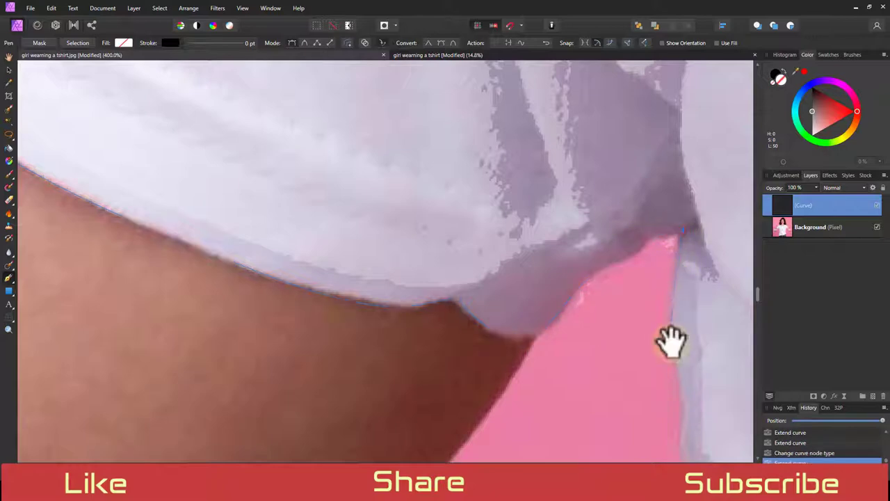
Continue the curve from the left armpit down the upper side of the shirt's torso.
{"action": "left_click_drag", "start_coordinate": [673, 342], "coordinate": [488, 249]}
{"action": "left_click_drag", "start_coordinate": [496, 301], "coordinate": [494, 311]}
{"action": "left_click_drag", "start_coordinate": [510, 393], "coordinate": [509, 272]}
{"action": "left_click", "coordinate": [483, 240], "text": "alt"}
{"action": "left_click_drag", "start_coordinate": [523, 308], "coordinate": [531, 326]}
{"action": "left_click", "coordinate": [547, 335]}
{"action": "left_click_drag", "start_coordinate": [558, 422], "coordinate": [475, 221]}
{"action": "left_click", "coordinate": [463, 157]}
{"action": "left_click_drag", "start_coordinate": [480, 246], "coordinate": [409, 177]}
{"action": "left_click_drag", "start_coordinate": [437, 326], "coordinate": [386, 158]}
{"action": "left_click", "coordinate": [443, 352]}
{"action": "left_click_drag", "start_coordinate": [459, 365], "coordinate": [437, 203]}
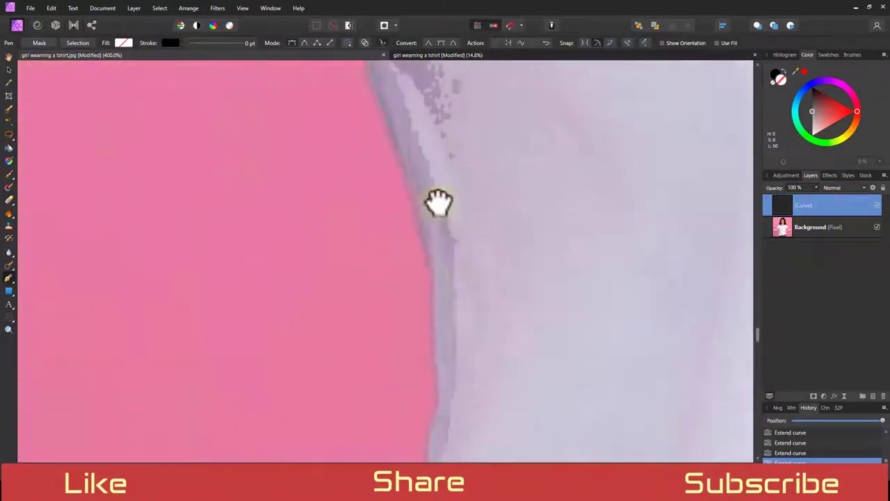
Trace the shirt's left edge around the outward bulge below the chest.
{"action": "left_click", "coordinate": [438, 294]}
{"action": "left_click_drag", "start_coordinate": [436, 335], "coordinate": [449, 240]}
{"action": "left_click", "coordinate": [455, 281]}
{"action": "left_click", "coordinate": [450, 332]}
{"action": "left_click", "coordinate": [441, 369]}
{"action": "left_click_drag", "start_coordinate": [427, 406], "coordinate": [404, 260]}
{"action": "scroll", "coordinate": [378, 377], "scroll_direction": "down", "scroll_amount": 3}
{"action": "left_click_drag", "start_coordinate": [381, 416], "coordinate": [338, 259]}
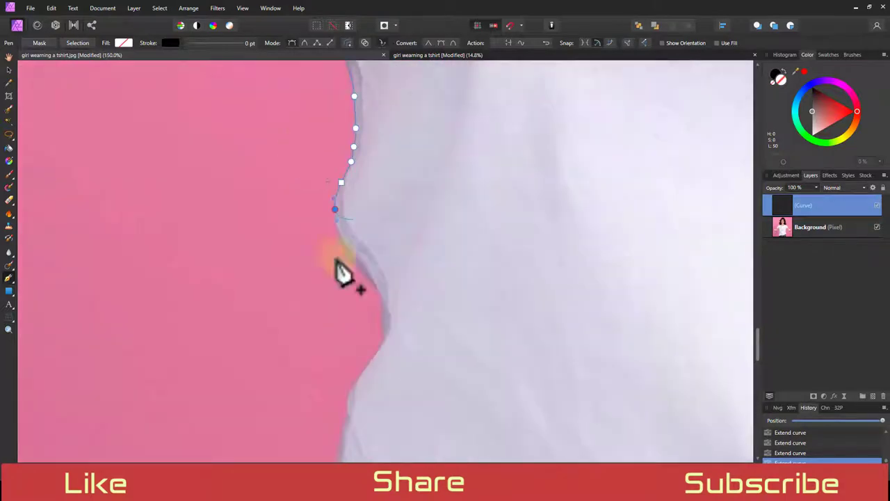
Extend the curve around the fabric notch and down the left side of the waist.
{"action": "left_click", "coordinate": [362, 272]}
{"action": "left_click", "coordinate": [381, 346]}
{"action": "left_click", "coordinate": [347, 398]}
{"action": "left_click_drag", "start_coordinate": [345, 437], "coordinate": [291, 257]}
{"action": "left_click", "coordinate": [276, 313]}
{"action": "left_click", "coordinate": [236, 398]}
{"action": "left_click_drag", "start_coordinate": [226, 419], "coordinate": [222, 226]}
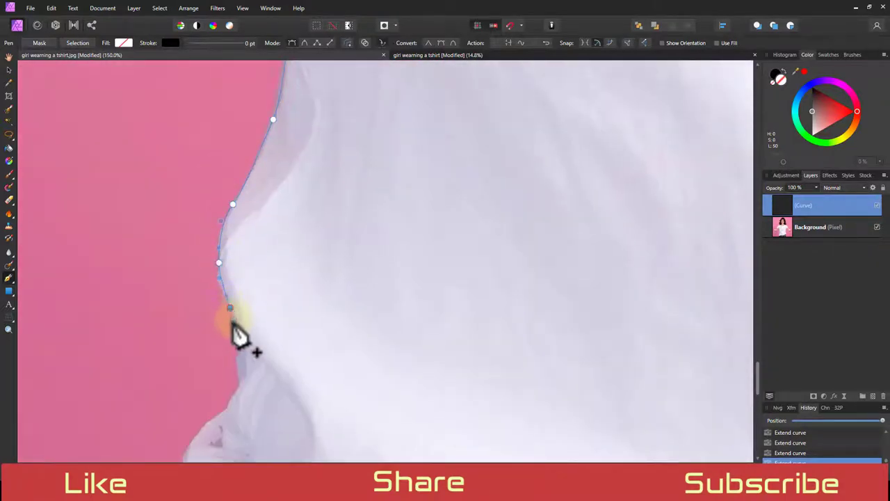
Trace the shirt's lower left side down to the gathered fabric fold above the hem.
{"action": "left_click", "coordinate": [218, 241]}
{"action": "left_click", "coordinate": [217, 269]}
{"action": "left_click", "coordinate": [222, 292]}
{"action": "left_click", "coordinate": [230, 324]}
{"action": "left_click", "coordinate": [237, 385]}
{"action": "left_click_drag", "start_coordinate": [233, 400], "coordinate": [267, 212]}
{"action": "left_click", "coordinate": [258, 220]}
Trace around the gathered fold and down to the shirt's left hem corner at the jeans.
{"action": "left_click_drag", "start_coordinate": [222, 257], "coordinate": [209, 285]}
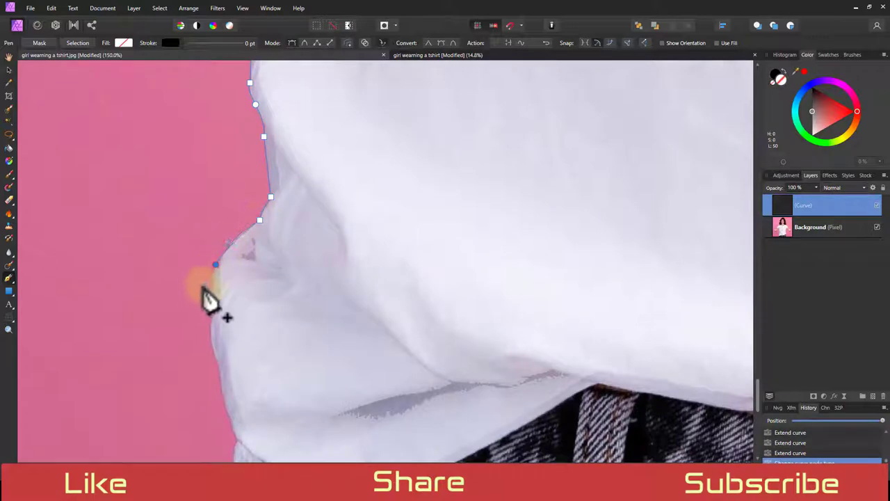
{"action": "left_click", "coordinate": [222, 256]}
{"action": "left_click", "coordinate": [214, 300]}
{"action": "left_click_drag", "start_coordinate": [213, 325], "coordinate": [213, 336]}
{"action": "left_click", "coordinate": [222, 374]}
{"action": "left_click_drag", "start_coordinate": [225, 410], "coordinate": [246, 305]}
{"action": "left_click", "coordinate": [233, 287]}
{"action": "left_click", "coordinate": [234, 323]}
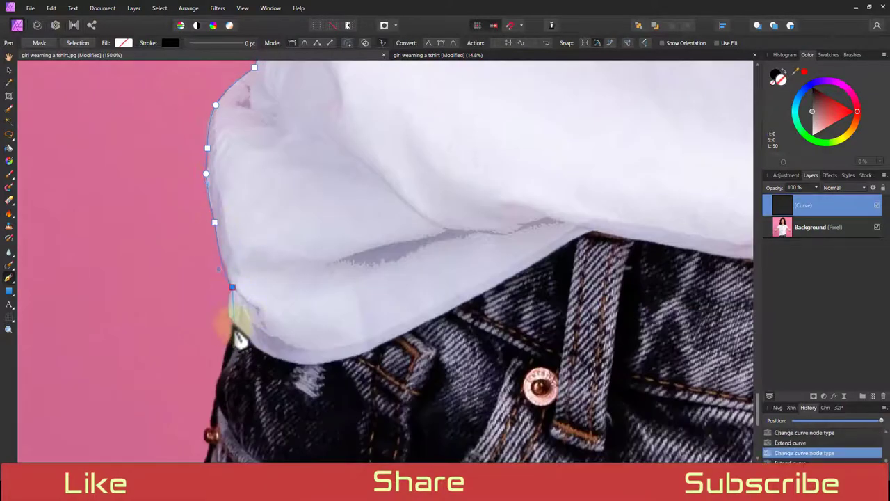
Trace the curved bottom hem over the jeans up to and just past the first belt loop.
{"action": "left_click", "coordinate": [306, 363]}
{"action": "left_click", "coordinate": [374, 346]}
{"action": "left_click", "coordinate": [595, 230]}
{"action": "left_click", "coordinate": [537, 260]}
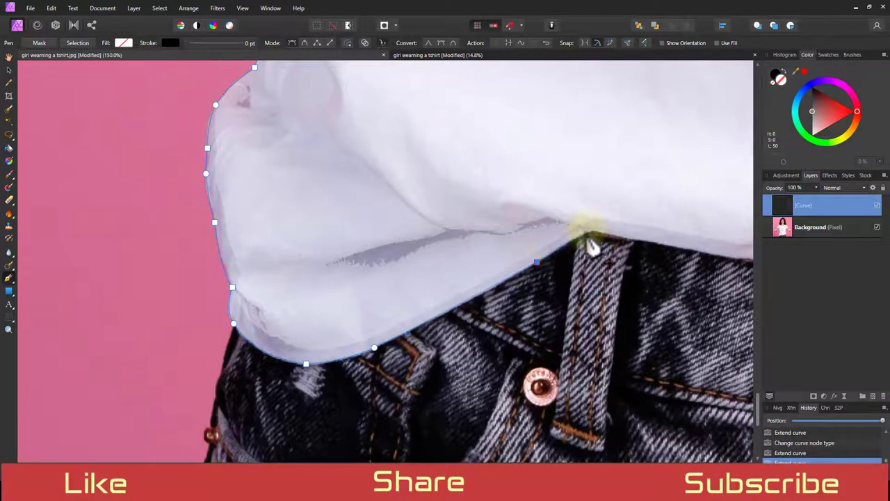
{"action": "key", "text": "ctrl+z"}
{"action": "key", "text": "ctrl+plus"}
{"action": "left_click_drag", "start_coordinate": [594, 230], "coordinate": [397, 210]}
{"action": "left_click", "coordinate": [385, 202]}
{"action": "left_click", "coordinate": [476, 220]}
Continue the hem tracing along the waistband and past the overlapping jeans fly, converting the last node to sharp.
{"action": "key", "text": "ctrl+minus"}
{"action": "key", "text": "ctrl+minus"}
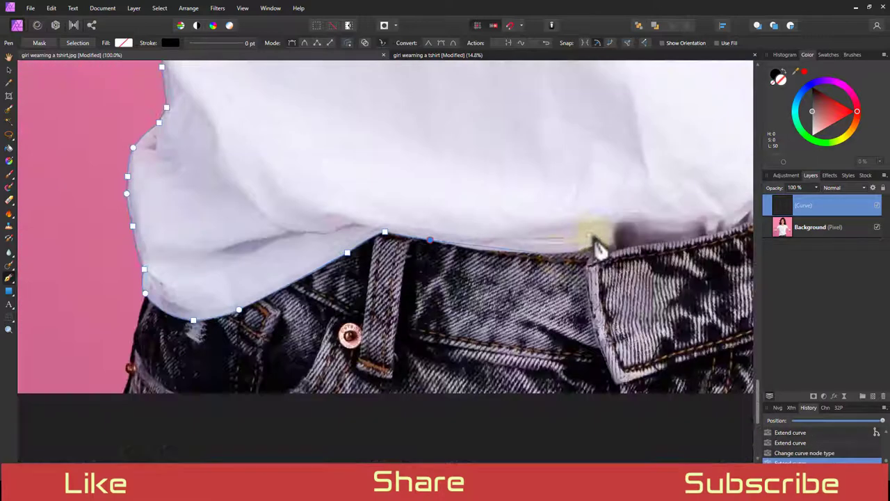
{"action": "left_click_drag", "start_coordinate": [558, 253], "coordinate": [610, 253]}
{"action": "left_click", "coordinate": [559, 253]}
{"action": "left_click", "coordinate": [604, 249]}
{"action": "left_click_drag", "start_coordinate": [747, 228], "coordinate": [450, 218]}
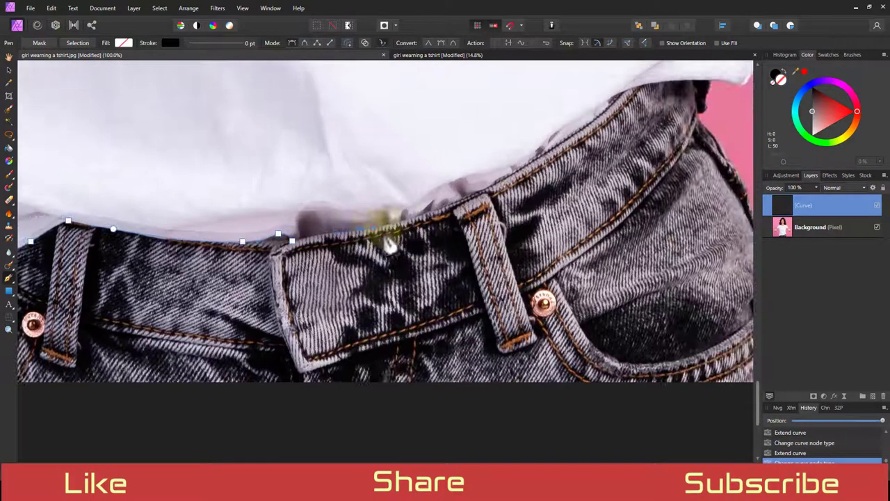
{"action": "left_click_drag", "start_coordinate": [386, 227], "coordinate": [410, 223]}
{"action": "left_click", "coordinate": [386, 227], "text": "alt"}
Trace the remaining hem up along the waistband towards the shirt's right hem corner.
{"action": "left_click_drag", "start_coordinate": [576, 137], "coordinate": [635, 102]}
{"action": "left_click_drag", "start_coordinate": [630, 123], "coordinate": [629, 131]}
{"action": "left_click_drag", "start_coordinate": [608, 165], "coordinate": [654, 99]}
{"action": "left_click", "coordinate": [582, 144], "text": "alt"}
{"action": "left_click", "coordinate": [634, 105], "text": "alt"}
{"action": "left_click_drag", "start_coordinate": [679, 98], "coordinate": [406, 262]}
{"action": "scroll", "coordinate": [407, 261], "scroll_direction": "down", "scroll_amount": 2}
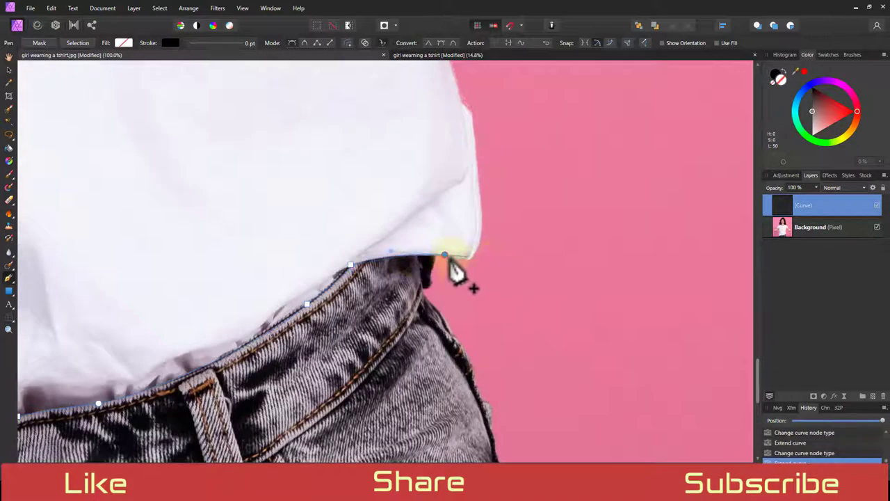
Trace around the right hem corner and up the lower right side of the shirt.
{"action": "left_click", "coordinate": [483, 156]}
{"action": "scroll", "coordinate": [483, 155], "scroll_direction": "up", "scroll_amount": 3}
{"action": "left_click", "coordinate": [427, 184]}
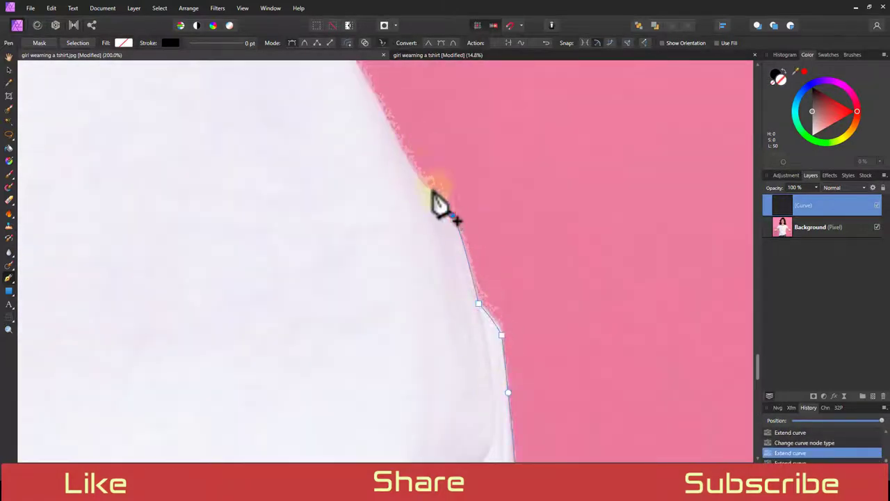
{"action": "left_click_drag", "start_coordinate": [388, 111], "coordinate": [400, 297]}
{"action": "left_click", "coordinate": [353, 213]}
{"action": "left_click_drag", "start_coordinate": [369, 127], "coordinate": [322, 245]}
{"action": "left_click_drag", "start_coordinate": [336, 203], "coordinate": [341, 152]}
{"action": "left_click", "coordinate": [334, 115]}
Extend the curve up the right side of the waist to the pointing fingertip.
{"action": "left_click_drag", "start_coordinate": [333, 101], "coordinate": [302, 300]}
{"action": "left_click", "coordinate": [298, 268]}
{"action": "left_click", "coordinate": [308, 229]}
{"action": "left_click", "coordinate": [338, 149]}
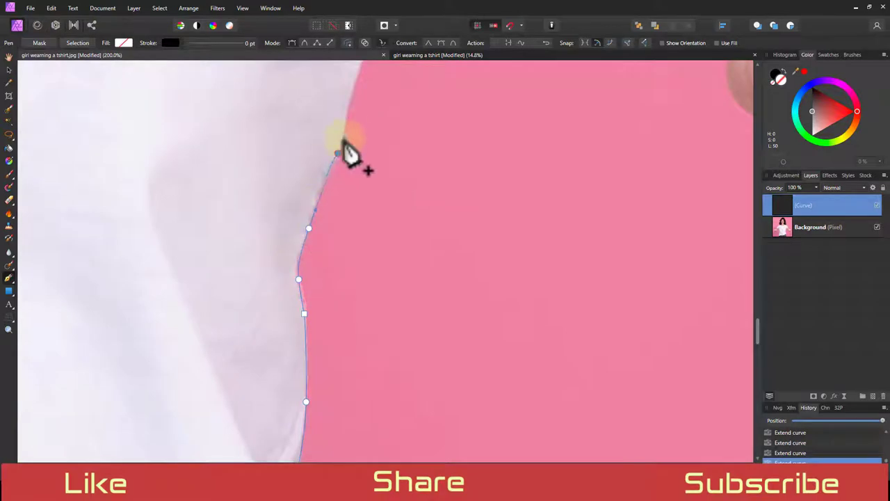
{"action": "left_click_drag", "start_coordinate": [354, 108], "coordinate": [299, 332]}
{"action": "left_click", "coordinate": [298, 309]}
{"action": "left_click", "coordinate": [308, 258]}
{"action": "left_click", "coordinate": [307, 168]}
{"action": "left_click_drag", "start_coordinate": [307, 102], "coordinate": [304, 251]}
{"action": "left_click", "coordinate": [305, 214]}
{"action": "left_click", "coordinate": [350, 146]}
{"action": "left_click_drag", "start_coordinate": [359, 105], "coordinate": [325, 321]}
Trace past the fingernail into the right armpit and around the inner corner of the right sleeve.
{"action": "left_click", "coordinate": [323, 321]}
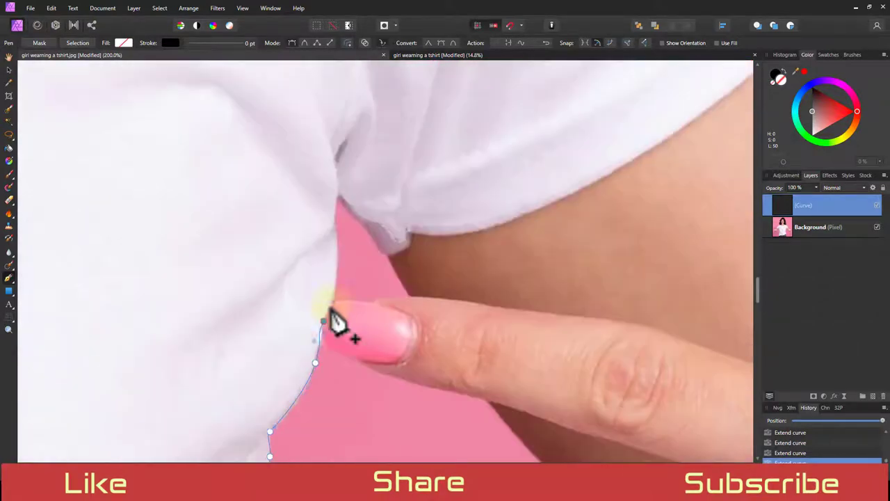
{"action": "left_click", "coordinate": [337, 278]}
{"action": "left_click", "coordinate": [337, 227]}
{"action": "left_click", "coordinate": [337, 197]}
{"action": "left_click", "coordinate": [365, 225]}
{"action": "left_click", "coordinate": [386, 255]}
{"action": "left_click", "coordinate": [409, 236]}
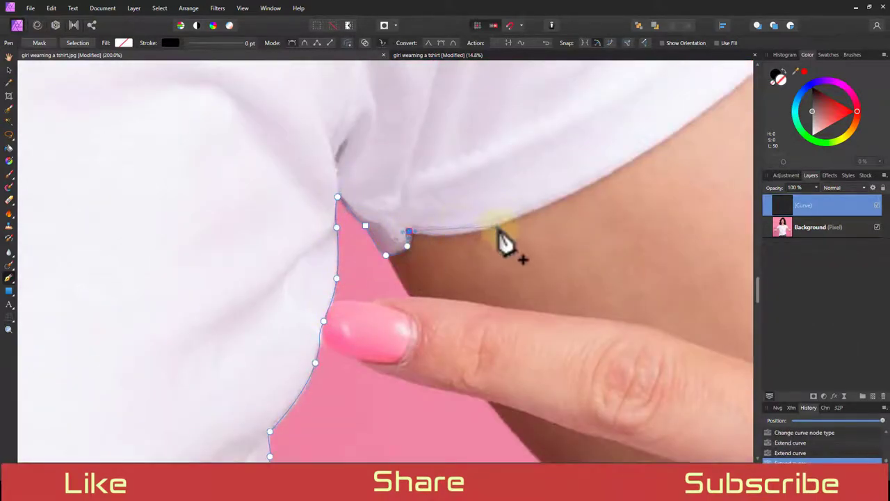
Trace the right sleeve's hem along the arm and around its outer cuff corner.
{"action": "left_click", "coordinate": [495, 229]}
{"action": "left_click_drag", "start_coordinate": [633, 168], "coordinate": [414, 313]}
{"action": "left_click", "coordinate": [415, 311]}
{"action": "left_click", "coordinate": [564, 194]}
{"action": "left_click_drag", "start_coordinate": [619, 131], "coordinate": [532, 275]}
{"action": "left_click", "coordinate": [534, 271]}
{"action": "left_click", "coordinate": [540, 229]}
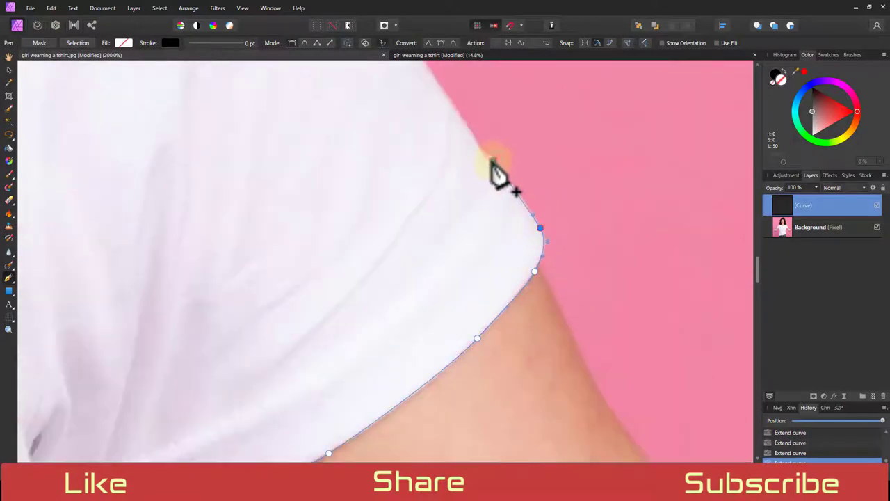
Extend the curve up the outer edge of the right sleeve to the shoulder.
{"action": "left_click", "coordinate": [483, 148]}
{"action": "left_click_drag", "start_coordinate": [453, 106], "coordinate": [533, 368]}
{"action": "left_click", "coordinate": [533, 368]}
{"action": "left_click", "coordinate": [437, 233]}
{"action": "left_click_drag", "start_coordinate": [403, 225], "coordinate": [374, 204]}
{"action": "left_click", "coordinate": [403, 226], "text": "alt"}
{"action": "left_click", "coordinate": [384, 202]}
{"action": "left_click", "coordinate": [354, 165]}
{"action": "left_click", "coordinate": [320, 129]}
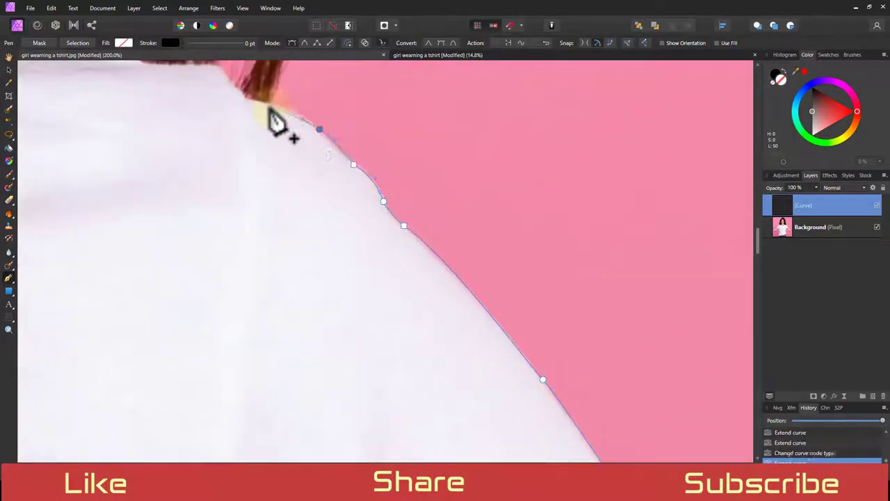
Extend the curve along the top of the right shoulder beneath the hair.
{"action": "left_click", "coordinate": [265, 103]}
{"action": "left_click", "coordinate": [399, 300]}
{"action": "left_click_drag", "start_coordinate": [252, 93], "coordinate": [369, 273]}
{"action": "left_click", "coordinate": [354, 271]}
{"action": "left_click", "coordinate": [306, 271]}
{"action": "left_click", "coordinate": [471, 278]}
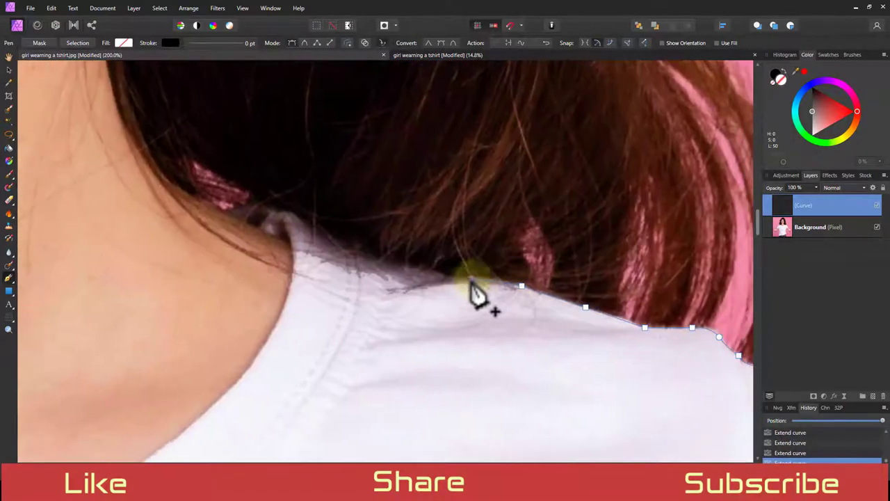
Trace the shoulder seam up to the neck and around the folded tip of the collar on the right.
{"action": "left_click", "coordinate": [400, 275]}
{"action": "left_click", "coordinate": [353, 253]}
{"action": "left_click", "coordinate": [318, 230]}
{"action": "left_click", "coordinate": [278, 211]}
{"action": "left_click", "coordinate": [263, 215]}
{"action": "left_click", "coordinate": [260, 226]}
{"action": "left_click", "coordinate": [274, 235]}
{"action": "key", "text": "ctrl+z"}
Trace down the inner edge of the collar on the right side of the neck.
{"action": "left_click_drag", "start_coordinate": [437, 307], "coordinate": [433, 329]}
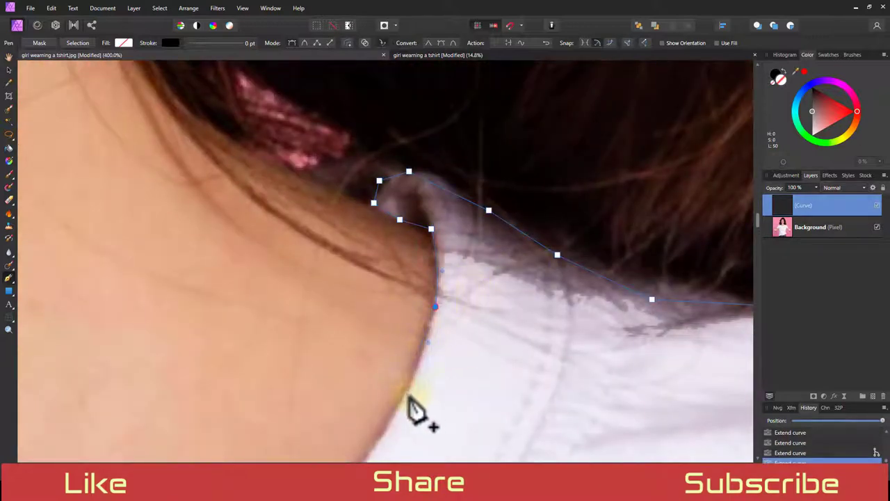
{"action": "left_click_drag", "start_coordinate": [411, 397], "coordinate": [585, 182]}
{"action": "left_click_drag", "start_coordinate": [521, 276], "coordinate": [479, 321]}
{"action": "left_click", "coordinate": [370, 415]}
{"action": "left_click_drag", "start_coordinate": [369, 418], "coordinate": [583, 170]}
Extend the curve along the front of the neckline and up its left side.
{"action": "key", "text": "ctrl+minus"}
{"action": "key", "text": "ctrl+minus"}
{"action": "left_click_drag", "start_coordinate": [312, 297], "coordinate": [251, 304]}
{"action": "left_click_drag", "start_coordinate": [158, 289], "coordinate": [91, 267]}
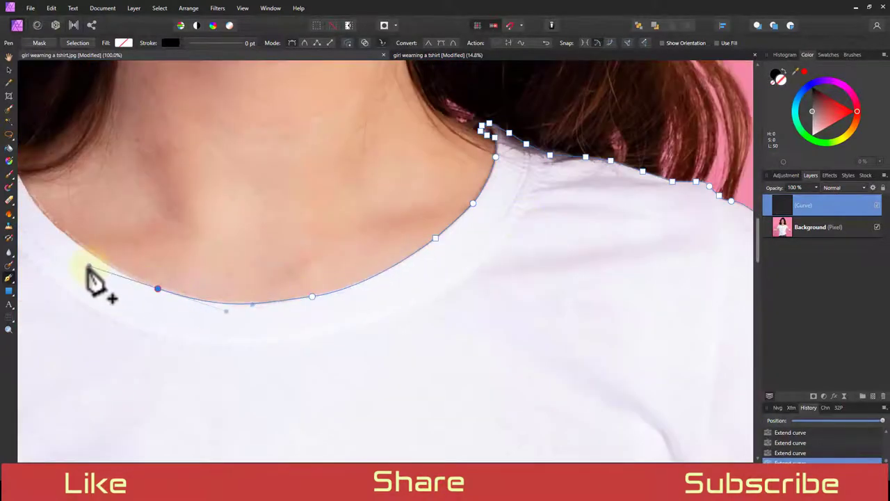
{"action": "left_click", "coordinate": [35, 203]}
{"action": "left_click_drag", "start_coordinate": [35, 203], "coordinate": [303, 333]}
Trace around the left end of the collar and below the hair on the left shoulder, closing the curve at its starting node.
{"action": "left_click", "coordinate": [287, 306]}
{"action": "left_click", "coordinate": [263, 301]}
{"action": "left_click", "coordinate": [222, 321]}
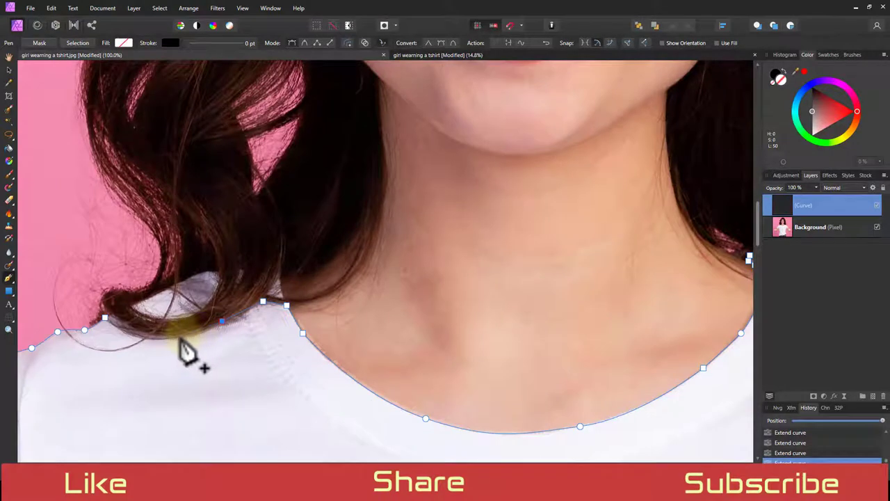
{"action": "left_click", "coordinate": [176, 337]}
{"action": "left_click", "coordinate": [139, 340]}
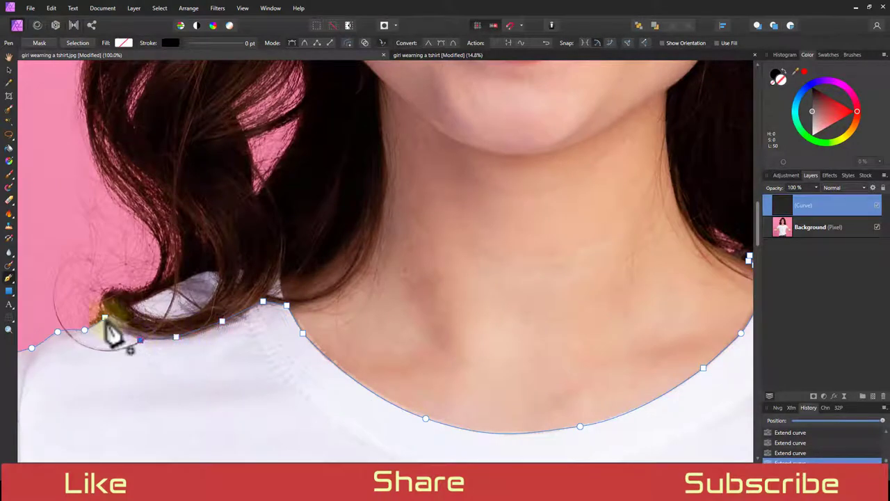
{"action": "left_click", "coordinate": [104, 319]}
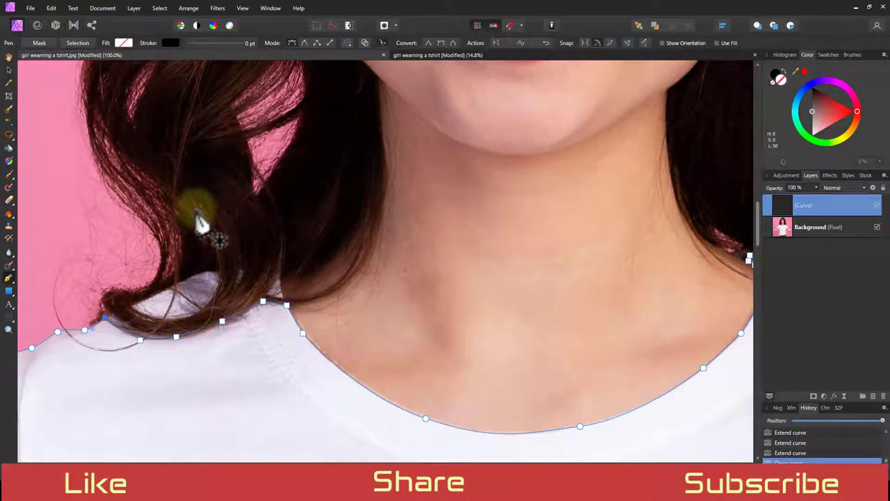
Convert the closed T-shirt curve into a selection.
{"action": "scroll", "coordinate": [198, 221], "scroll_direction": "down", "scroll_amount": 3}
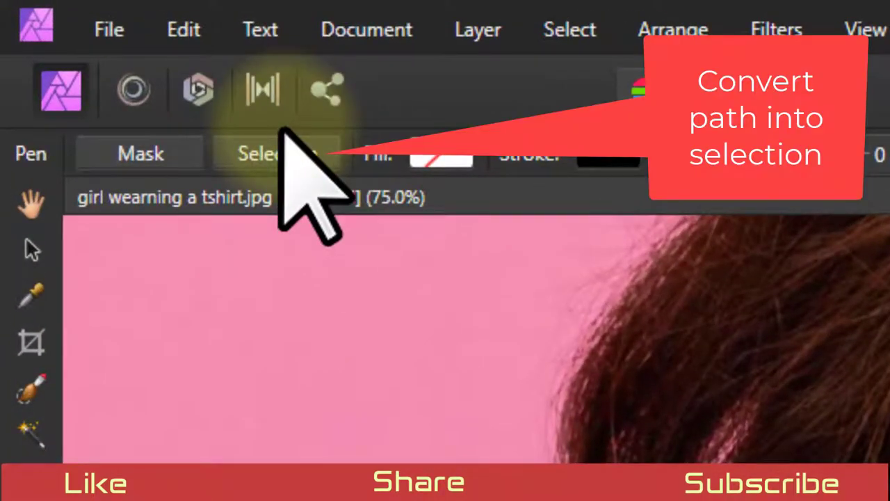
{"action": "left_click", "coordinate": [285, 142]}
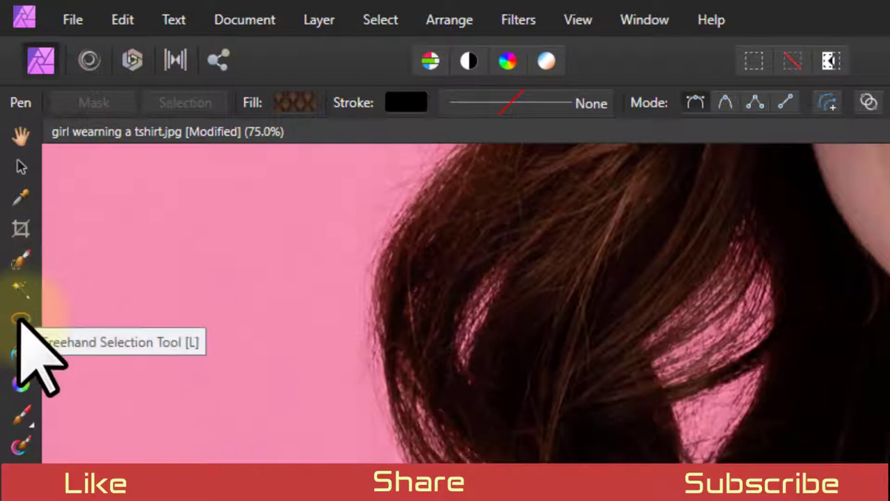
Add the shirt patch showing through the hair on the left shoulder to the selection with the Freehand Selection Tool.
{"action": "left_click", "coordinate": [21, 322]}
{"action": "left_click", "coordinate": [139, 441]}
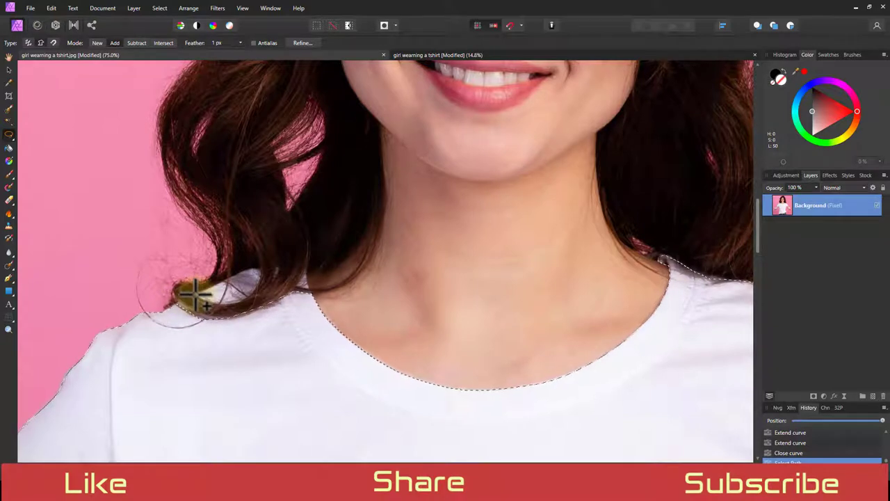
{"action": "left_click", "coordinate": [194, 294]}
{"action": "left_click", "coordinate": [240, 273]}
{"action": "left_click", "coordinate": [258, 268]}
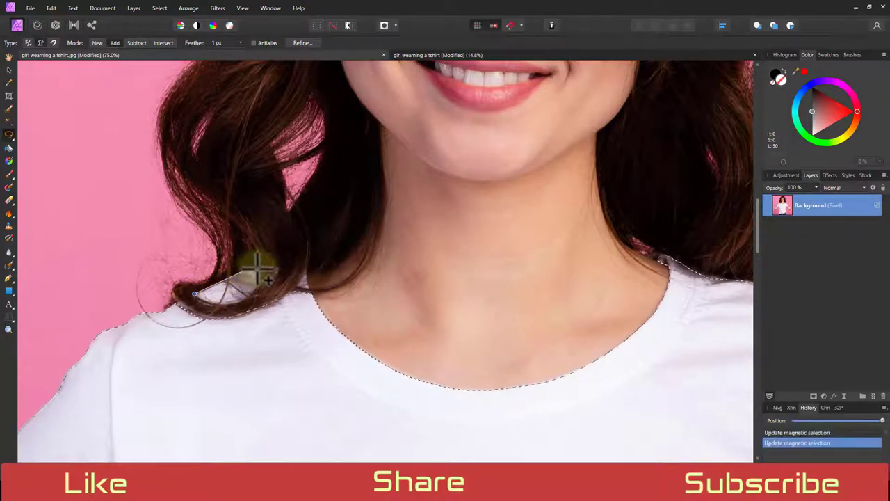
{"action": "left_click", "coordinate": [258, 269]}
{"action": "left_click", "coordinate": [262, 278]}
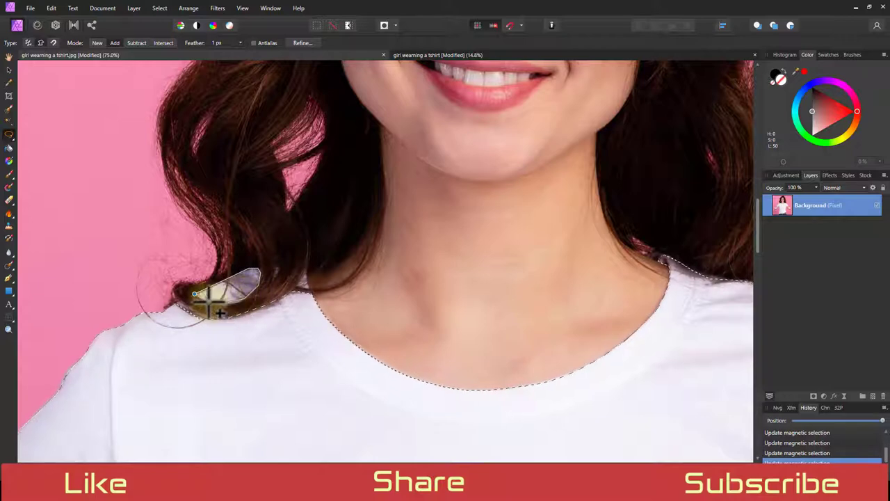
{"action": "scroll", "coordinate": [197, 296], "scroll_direction": "down", "scroll_amount": 6}
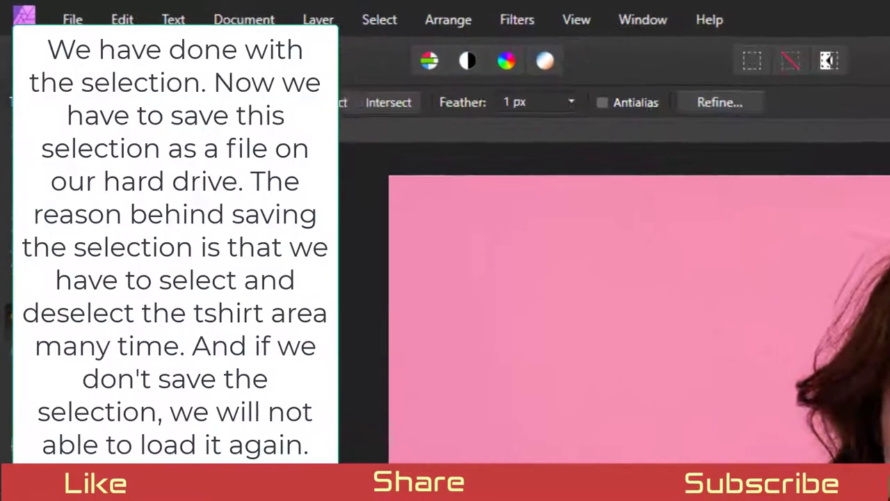
Save the T-shirt selection to a file and deselect it.
{"action": "left_click", "coordinate": [236, 13]}
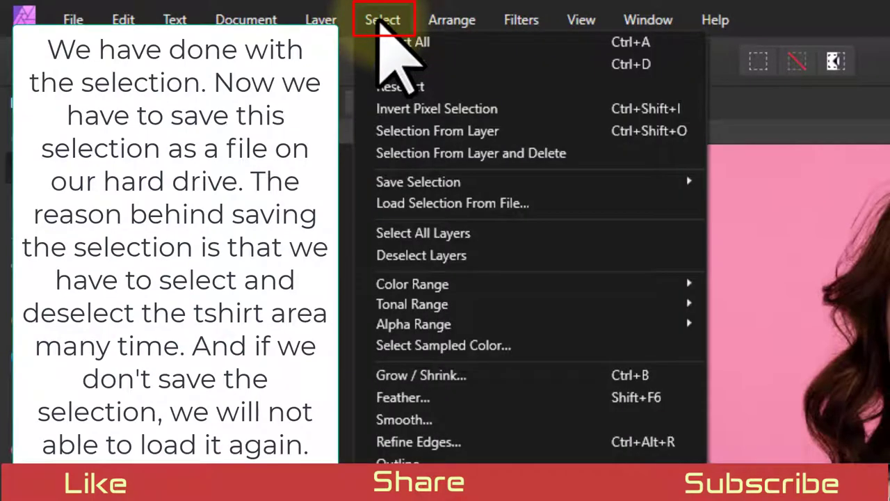
{"action": "mouse_move", "coordinate": [699, 179]}
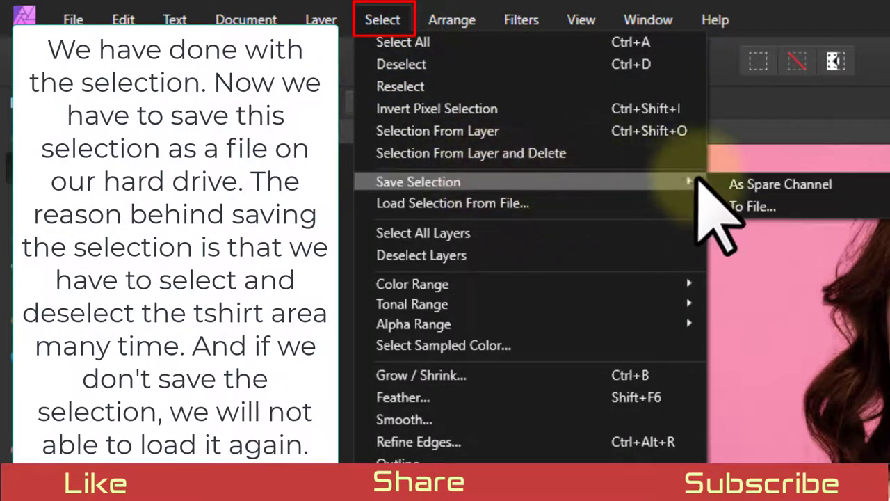
{"action": "left_click", "coordinate": [765, 206]}
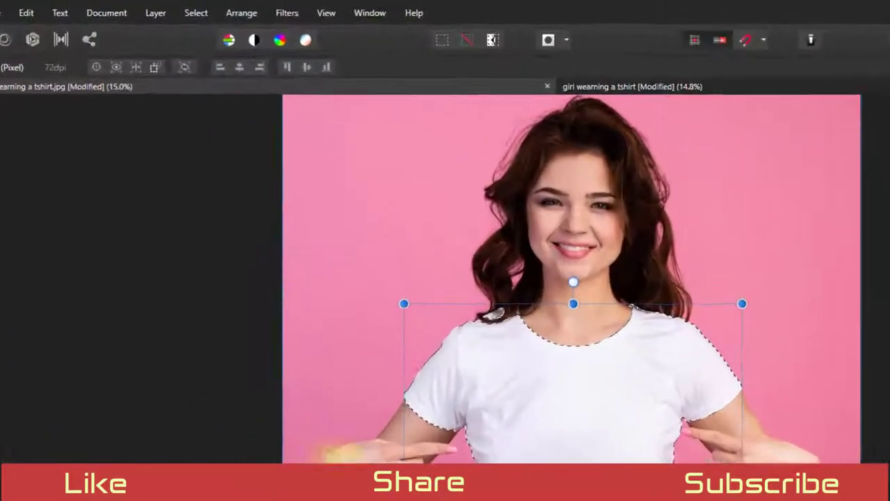
{"action": "left_click", "coordinate": [203, 15]}
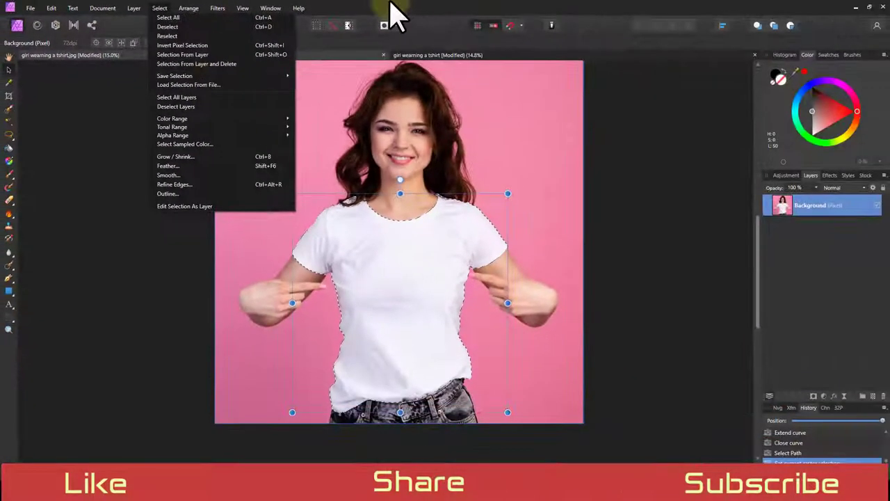
{"action": "left_click", "coordinate": [391, 7]}
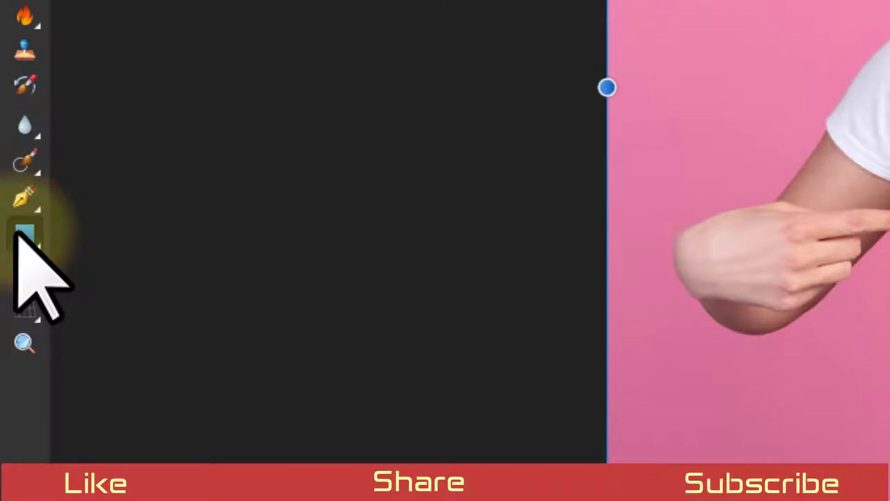
Draw a rectangle covering the T-shirt and apply the saved pattern fill Style 36 to it.
{"action": "left_click", "coordinate": [21, 235]}
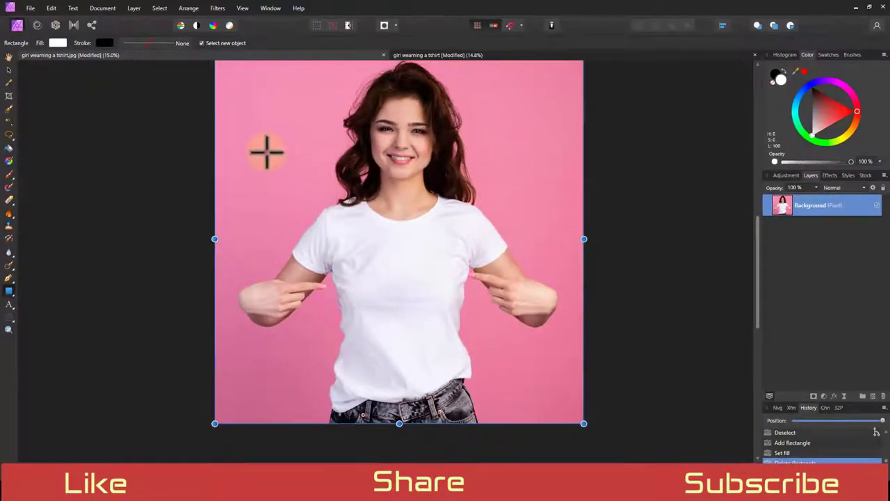
{"action": "left_click_drag", "start_coordinate": [267, 151], "coordinate": [537, 413]}
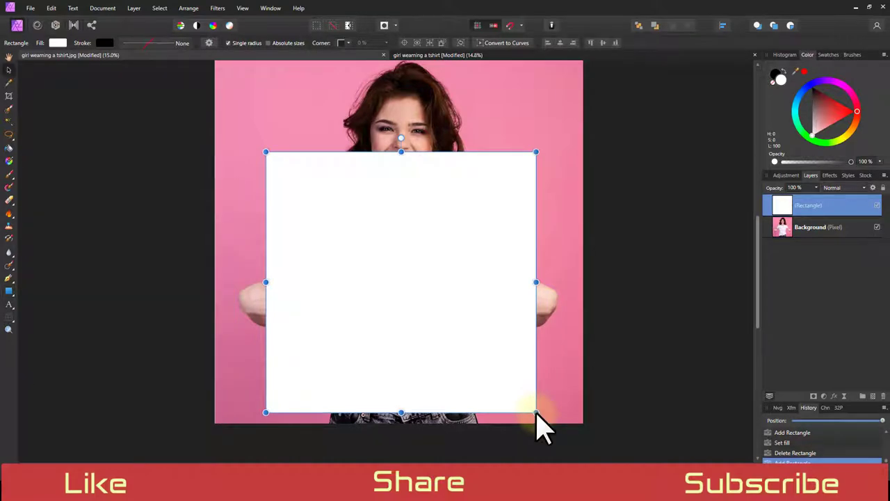
{"action": "left_click", "coordinate": [848, 175]}
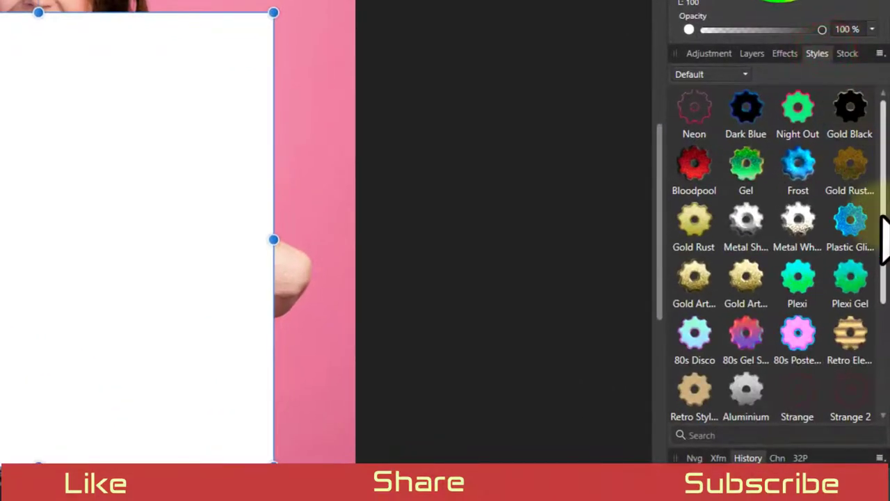
{"action": "left_click_drag", "start_coordinate": [882, 236], "coordinate": [878, 368]}
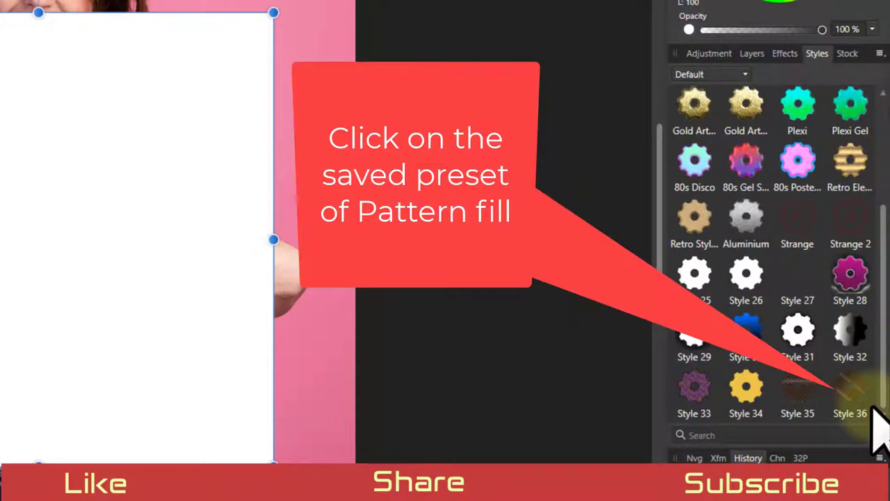
{"action": "left_click", "coordinate": [850, 388]}
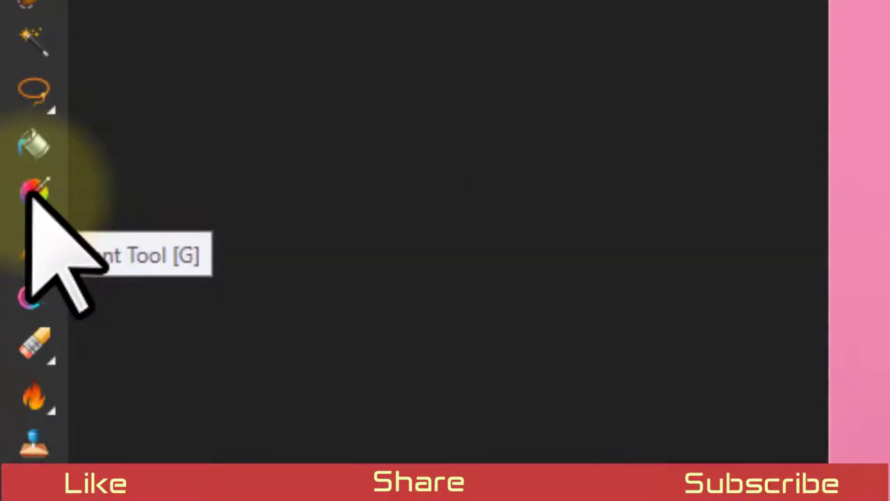
Adjust the rectangle's pattern fill with the Gradient Tool and rasterize the rectangle layer.
{"action": "left_click", "coordinate": [31, 191]}
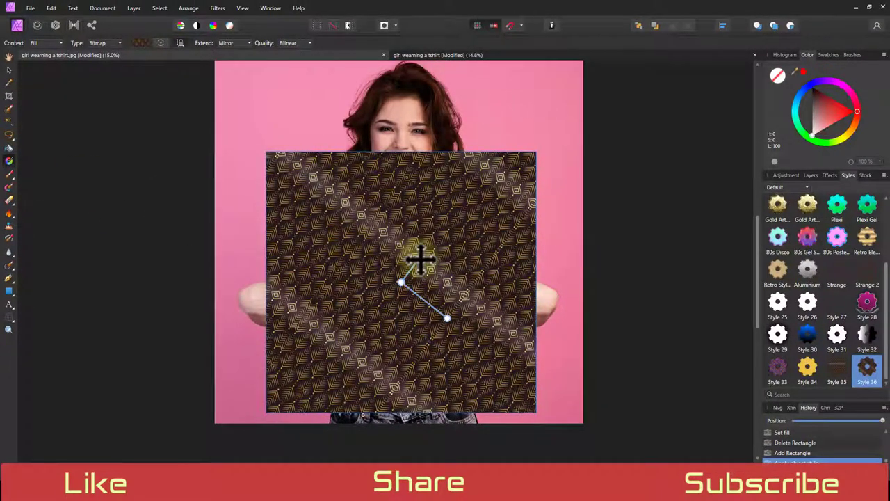
{"action": "mouse_move", "coordinate": [422, 259]}
{"action": "left_mouse_down"}
{"action": "mouse_move", "coordinate": [417, 244]}
{"action": "mouse_move", "coordinate": [428, 264]}
{"action": "mouse_move", "coordinate": [407, 244]}
{"action": "mouse_move", "coordinate": [425, 263]}
{"action": "left_mouse_up"}
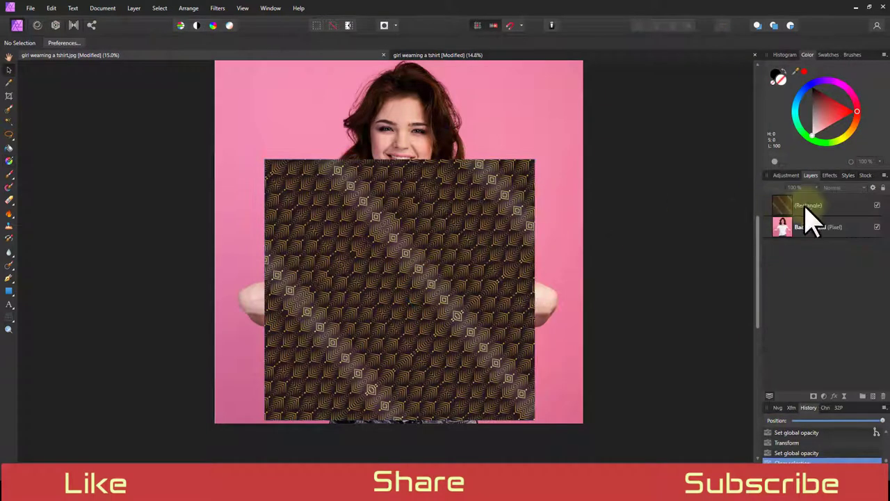
{"action": "left_click", "coordinate": [809, 205]}
{"action": "right_click", "coordinate": [809, 204]}
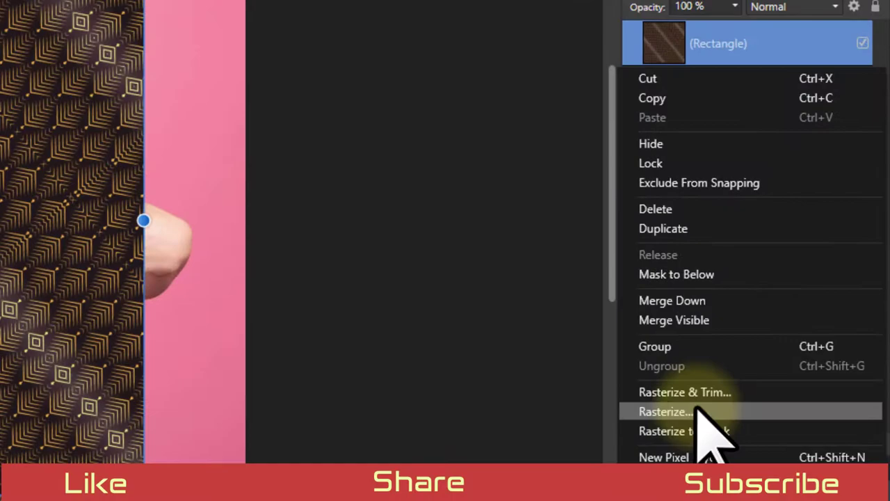
{"action": "left_click", "coordinate": [698, 410]}
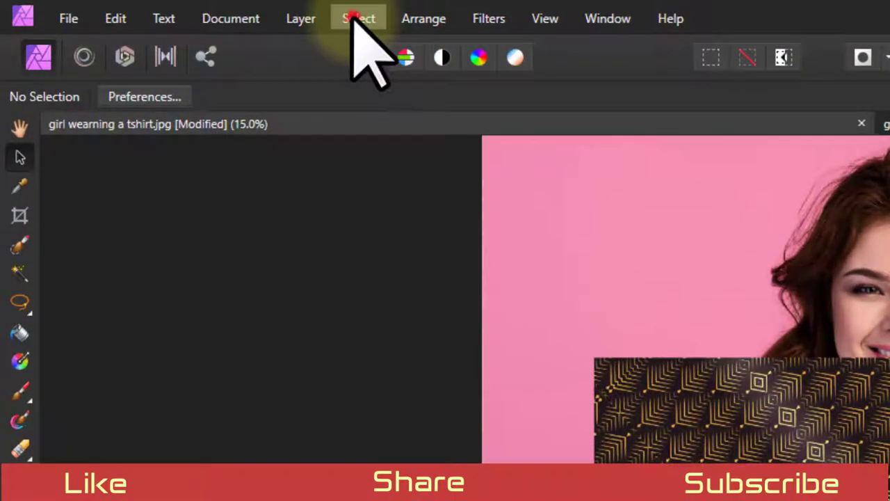
Load the saved T-shirt selection from the file tshirt selection 55.afselection.
{"action": "left_click", "coordinate": [355, 18]}
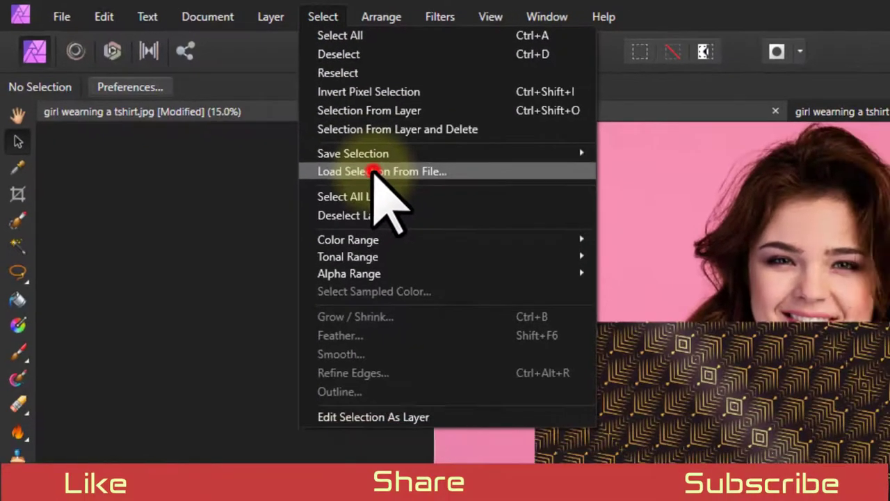
{"action": "left_click", "coordinate": [416, 190]}
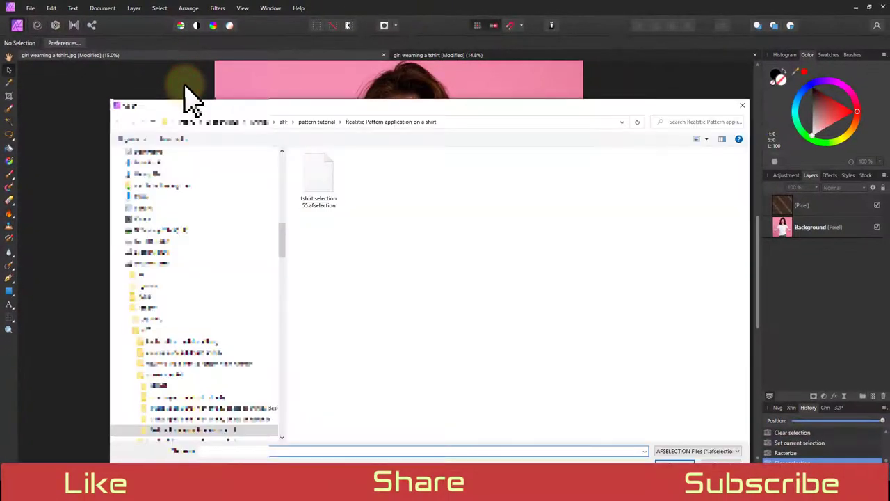
{"action": "double_click", "coordinate": [321, 188]}
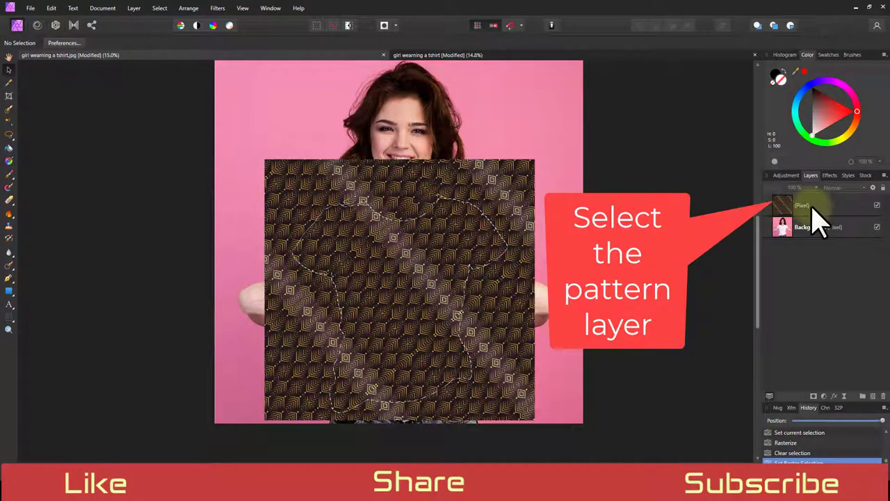
Invert the selection on the pattern layer and cut away the pattern outside the T-shirt.
{"action": "left_click", "coordinate": [814, 205]}
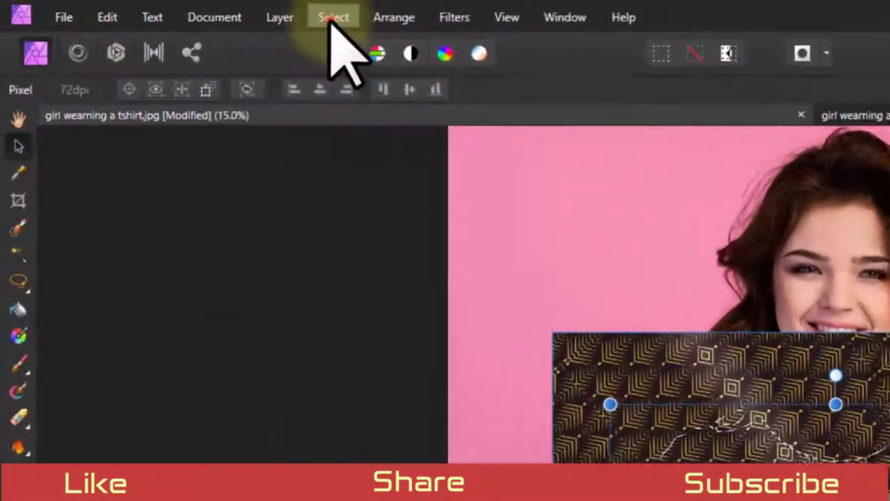
{"action": "left_click", "coordinate": [159, 7]}
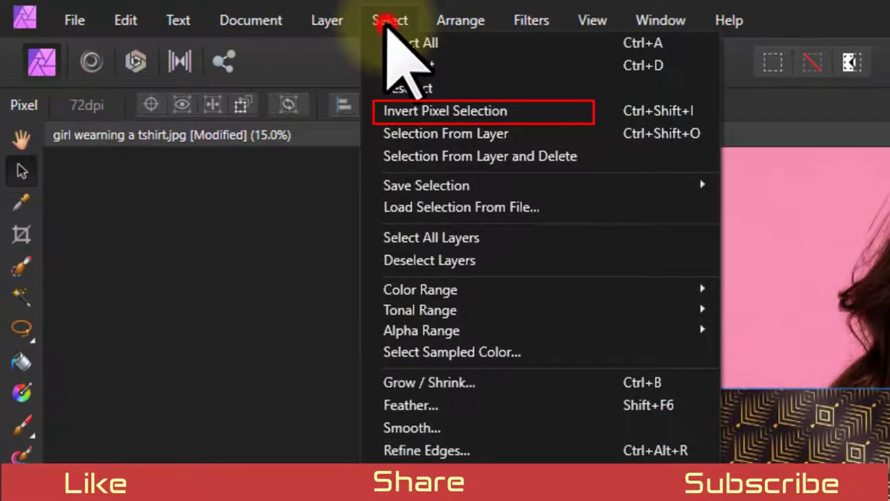
{"action": "left_click", "coordinate": [428, 110]}
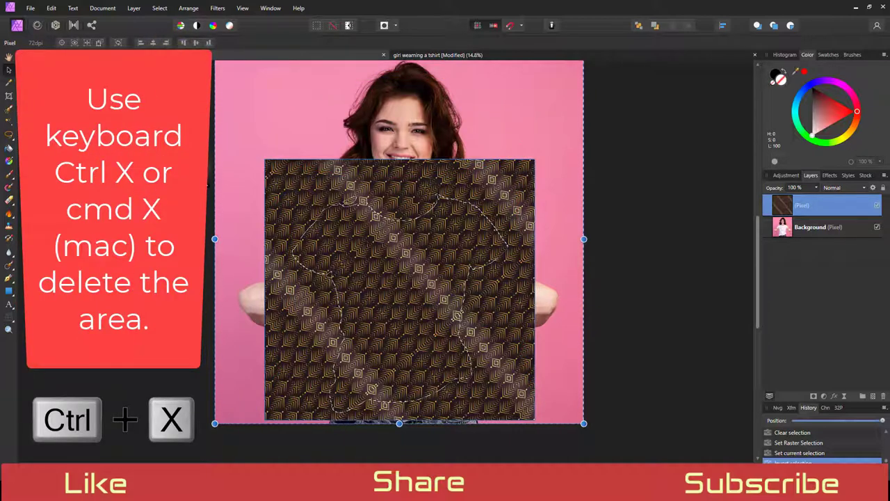
{"action": "key", "text": "ctrl+x"}
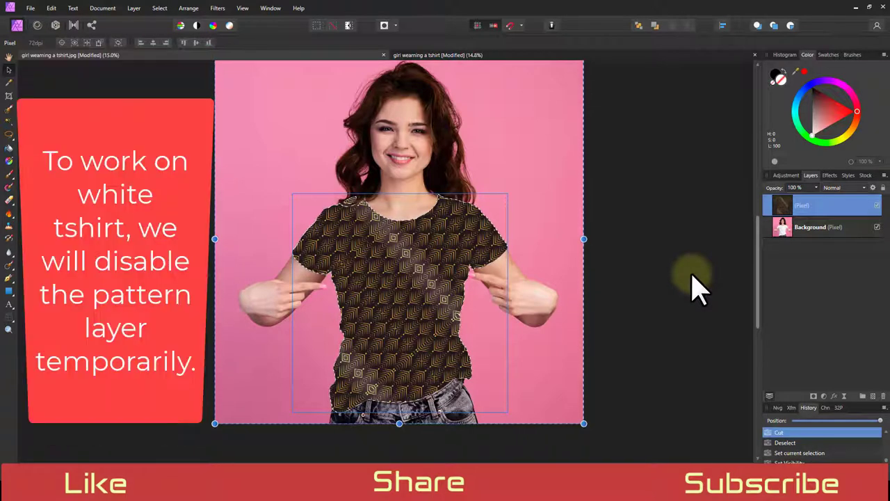
Hide the pattern layer, make the Background layer active and invert the pixel selection so only the T-shirt is selected.
{"action": "left_click", "coordinate": [878, 205]}
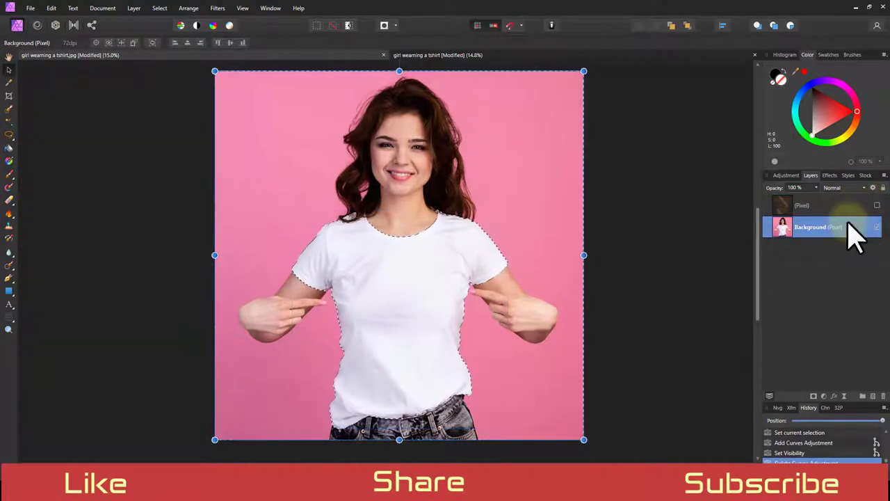
{"action": "left_click", "coordinate": [160, 8]}
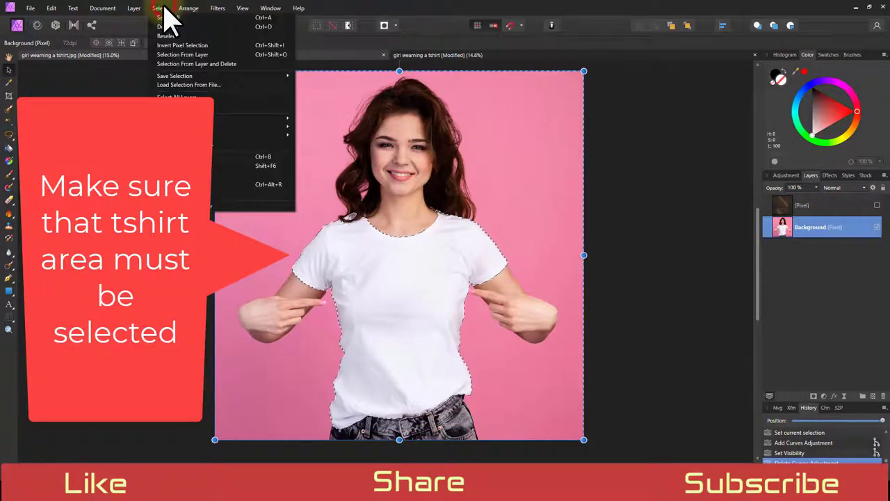
{"action": "left_click", "coordinate": [178, 45]}
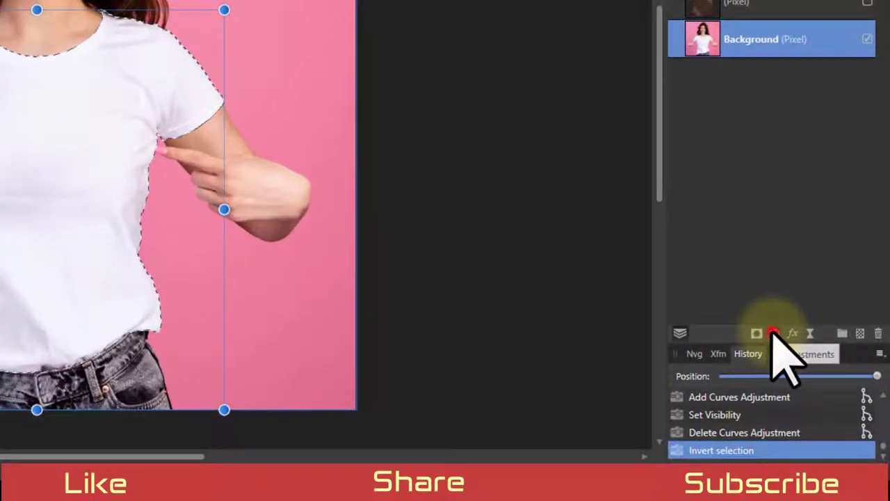
Add a Curves adjustment to the T-shirt and pull the middle of the master curve down to about X 0.767, Y 0.261.
{"action": "left_click", "coordinate": [772, 333]}
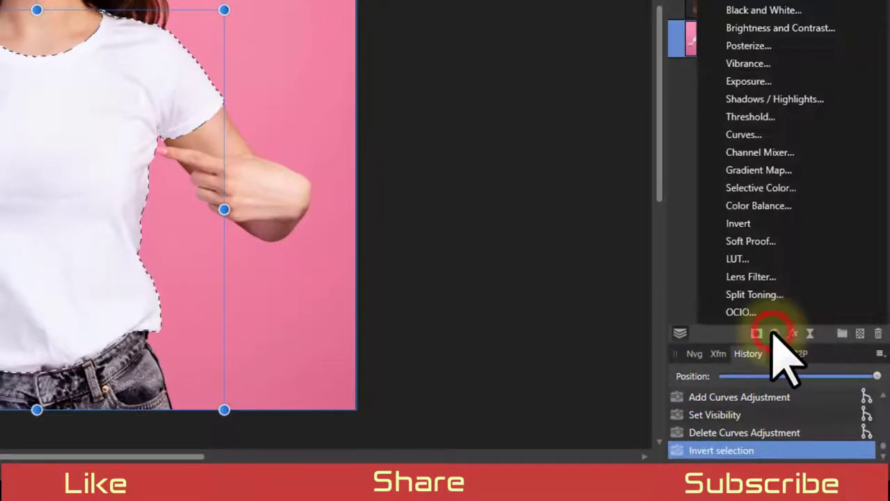
{"action": "left_click", "coordinate": [768, 133]}
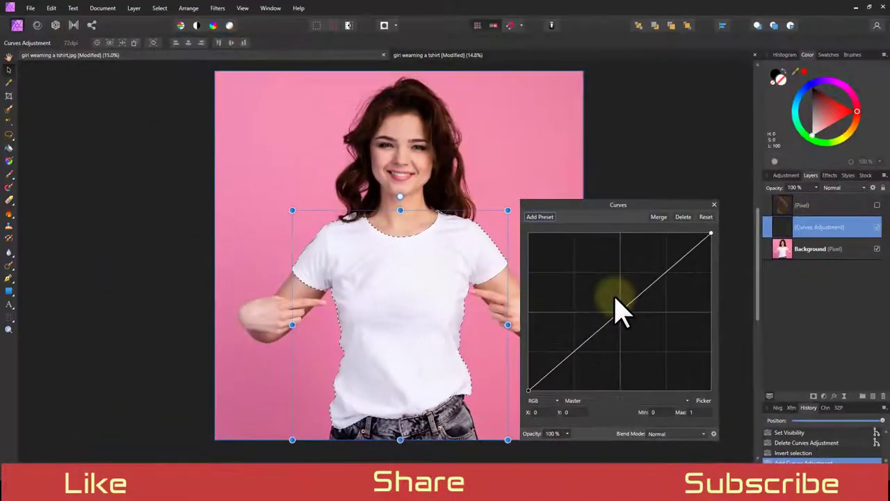
{"action": "left_click_drag", "start_coordinate": [616, 297], "coordinate": [668, 350]}
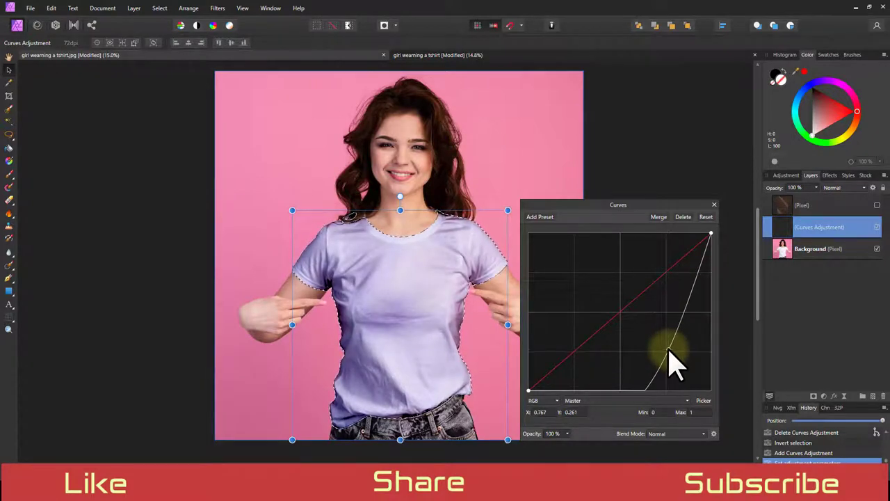
{"action": "left_click", "coordinate": [715, 205]}
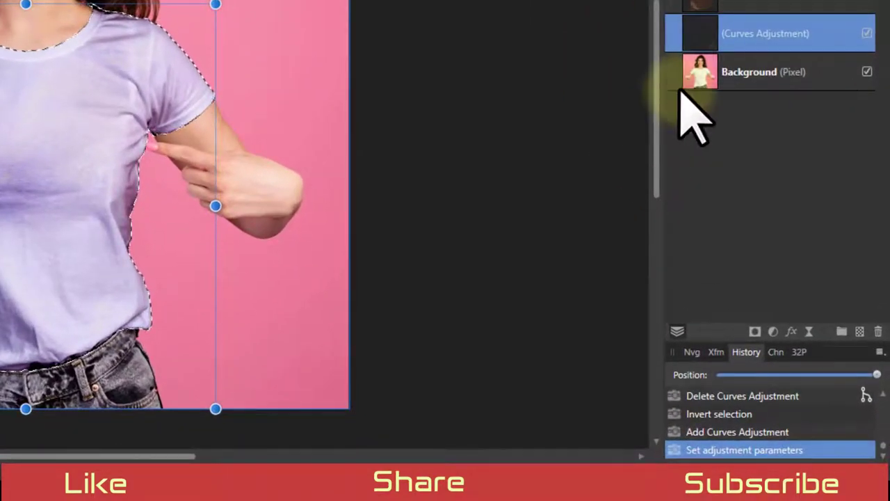
Add a Shadows / Highlights adjustment to the T-shirt with Shadows at 99 % and Highlights at 4 %.
{"action": "left_click", "coordinate": [773, 332]}
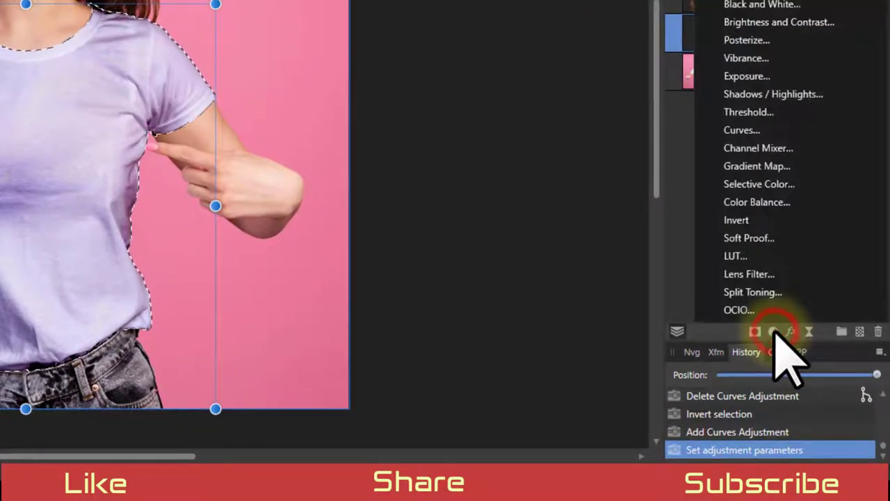
{"action": "left_click", "coordinate": [765, 94]}
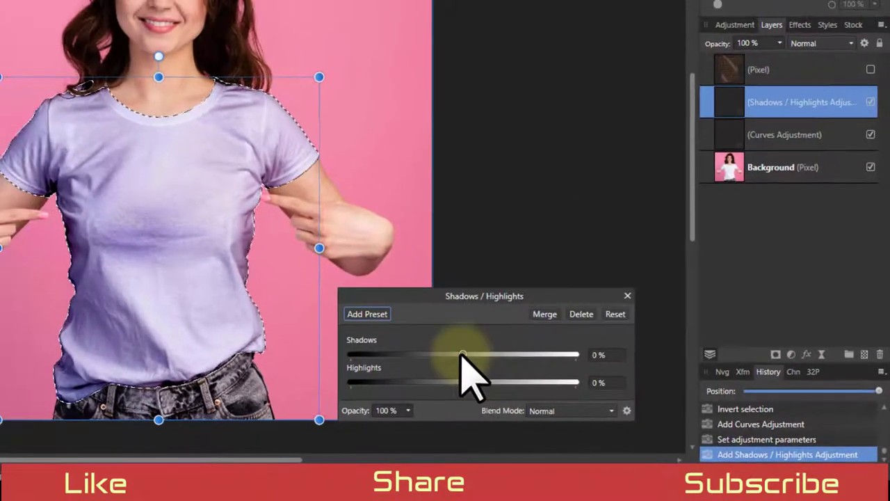
{"action": "left_click_drag", "start_coordinate": [384, 331], "coordinate": [400, 332]}
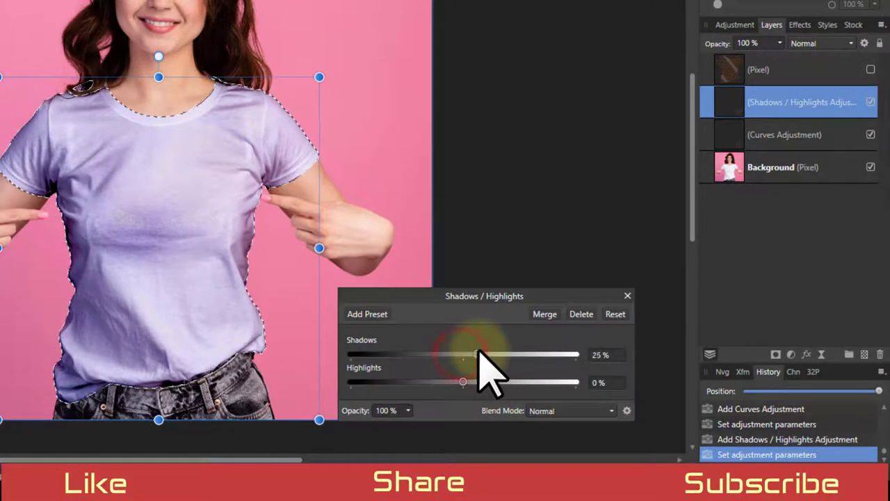
{"action": "left_click_drag", "start_coordinate": [479, 355], "coordinate": [506, 356]}
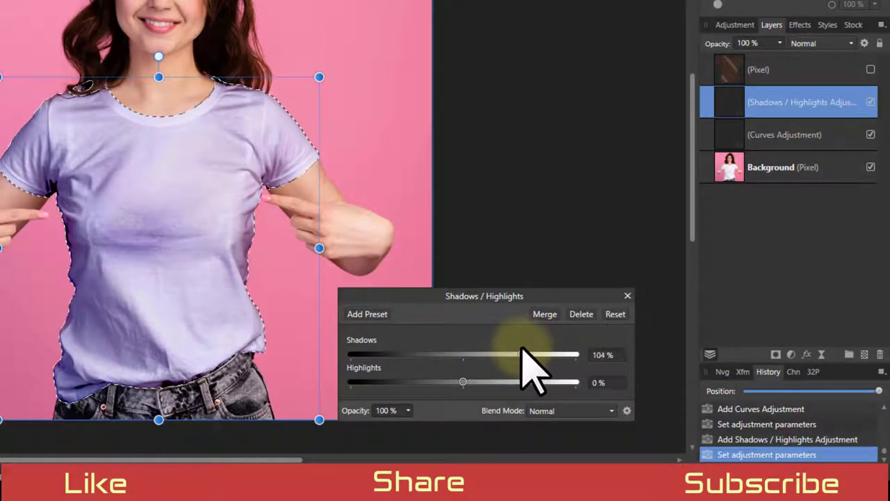
{"action": "left_click_drag", "start_coordinate": [523, 356], "coordinate": [519, 355]}
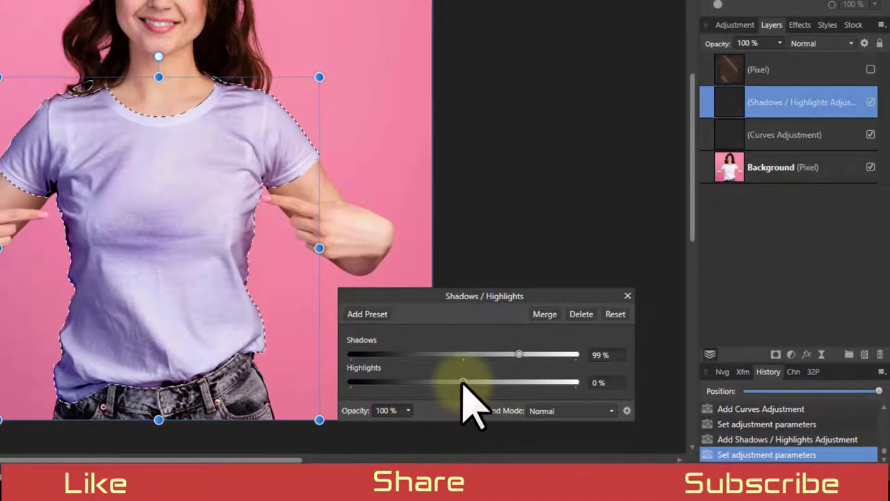
{"action": "mouse_move", "coordinate": [462, 384]}
{"action": "left_mouse_down"}
{"action": "mouse_move", "coordinate": [455, 385]}
{"action": "mouse_move", "coordinate": [470, 384]}
{"action": "left_mouse_up"}
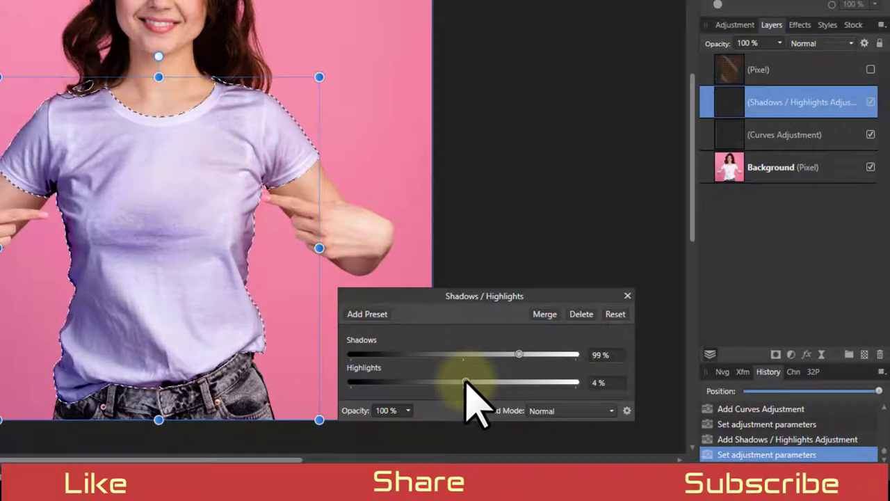
{"action": "left_click", "coordinate": [627, 296]}
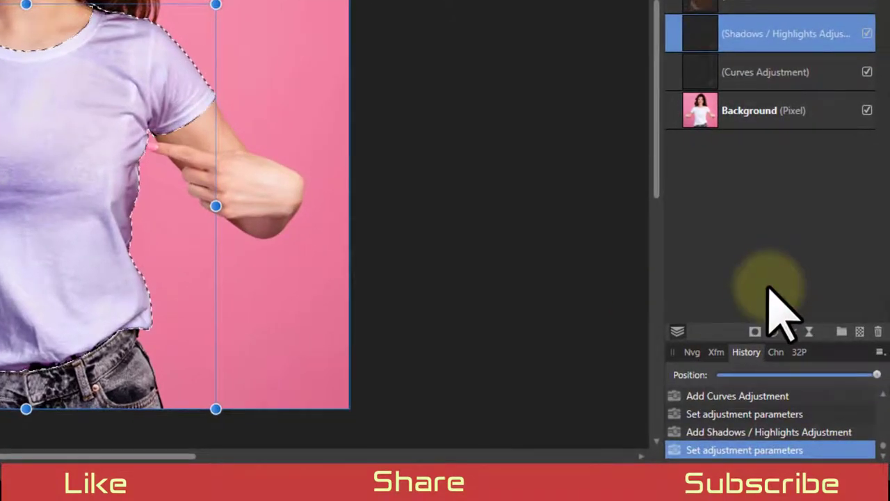
Add a Posterize adjustment to the T-shirt and set its blend mode to Linear Burn.
{"action": "left_click", "coordinate": [774, 331]}
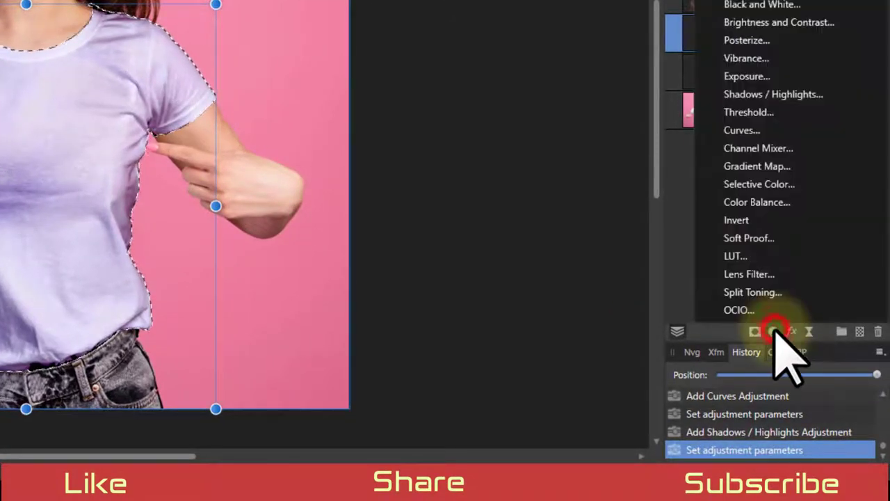
{"action": "left_click", "coordinate": [765, 40]}
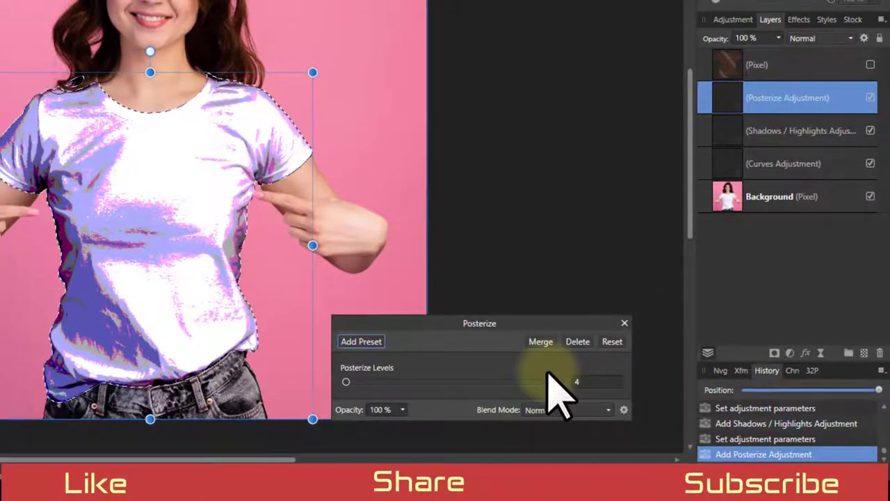
{"action": "left_click", "coordinate": [560, 409]}
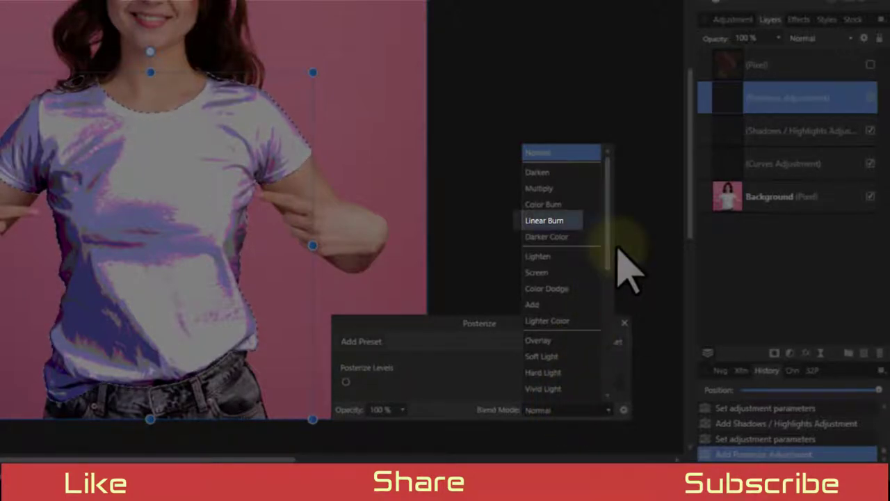
{"action": "left_click", "coordinate": [573, 221]}
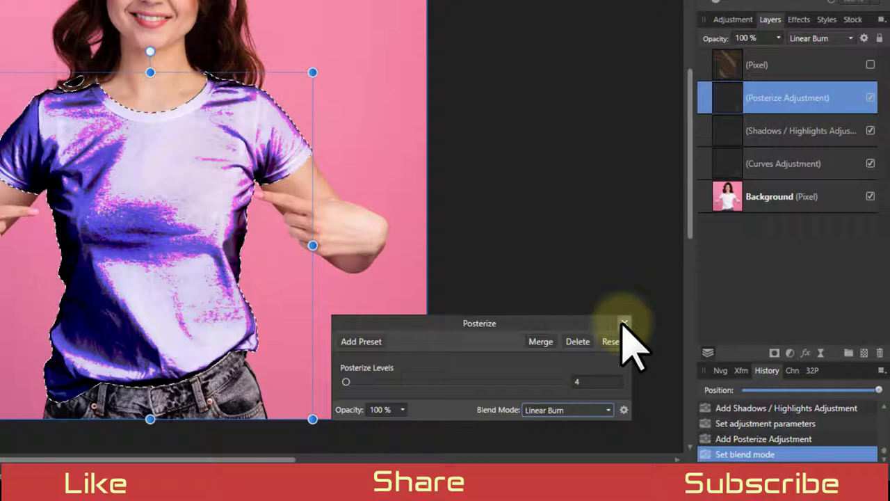
{"action": "left_click", "coordinate": [624, 323]}
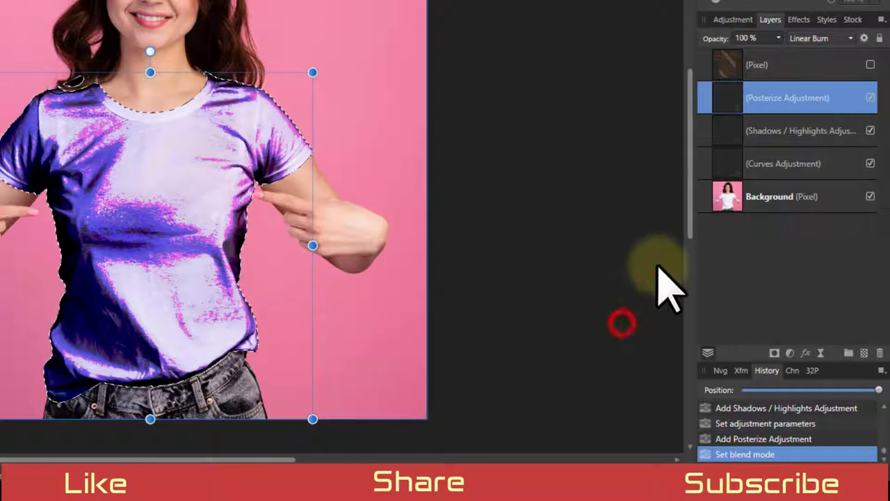
Move the Curves adjustment above the Posterize adjustment and make the pattern layer visible again.
{"action": "left_click", "coordinate": [723, 166]}
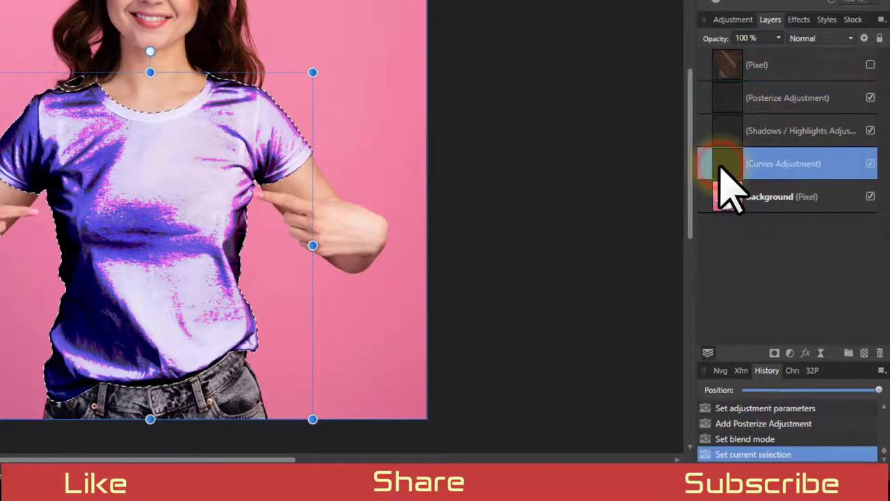
{"action": "left_click_drag", "start_coordinate": [727, 165], "coordinate": [723, 88]}
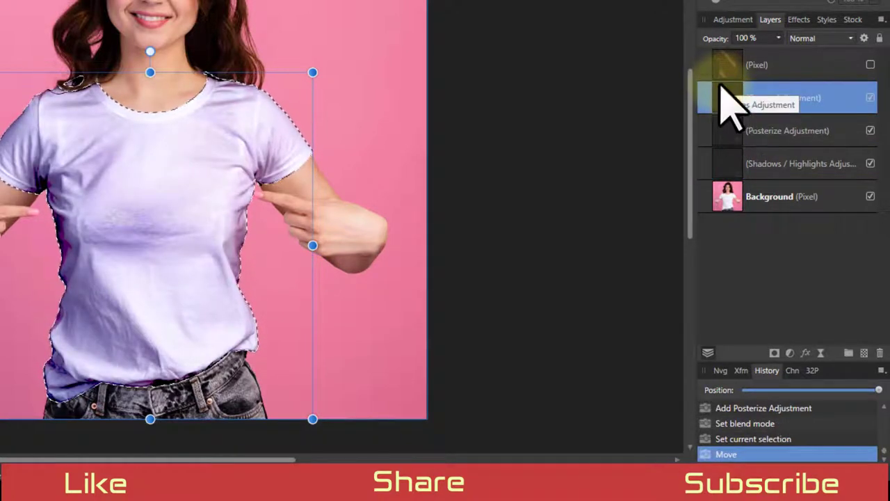
{"action": "left_click", "coordinate": [786, 60]}
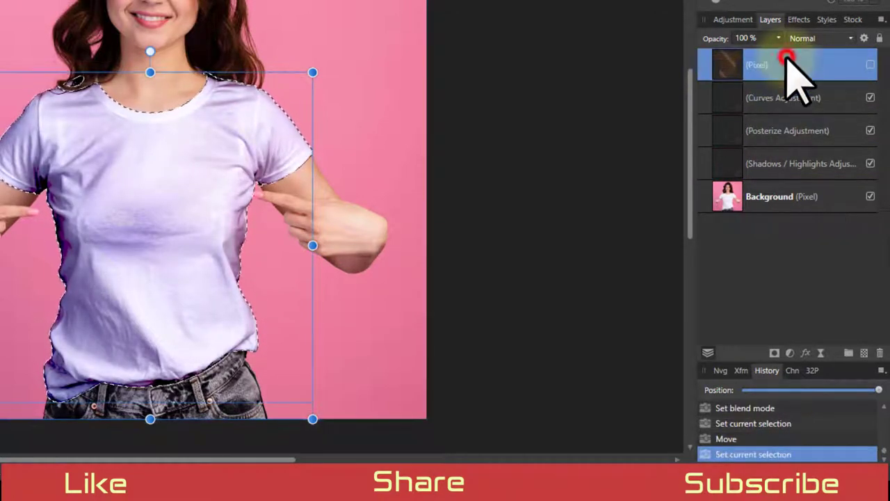
{"action": "left_click", "coordinate": [871, 65]}
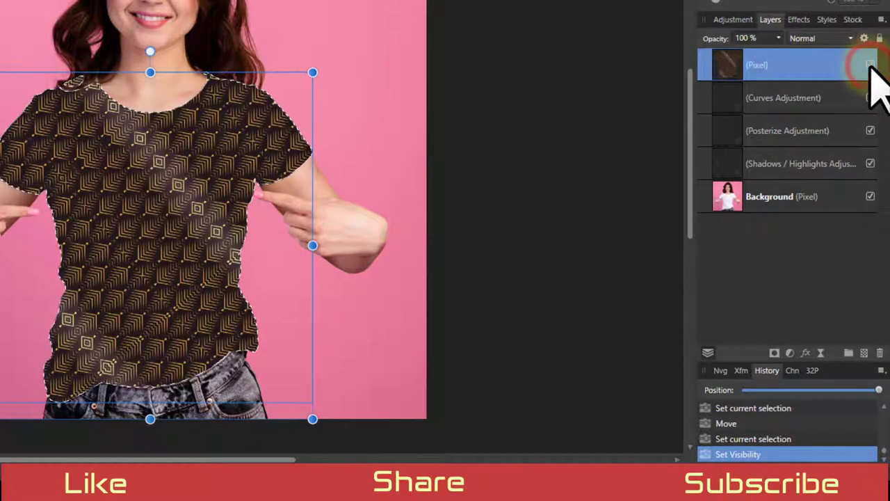
Set the pattern layer's blend mode to Linear Burn and its opacity to 86 %.
{"action": "left_click", "coordinate": [814, 38]}
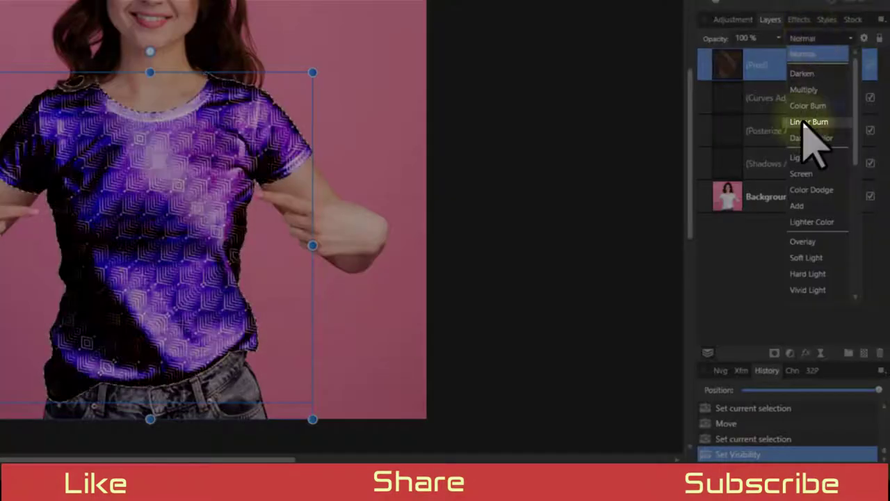
{"action": "left_click", "coordinate": [807, 122]}
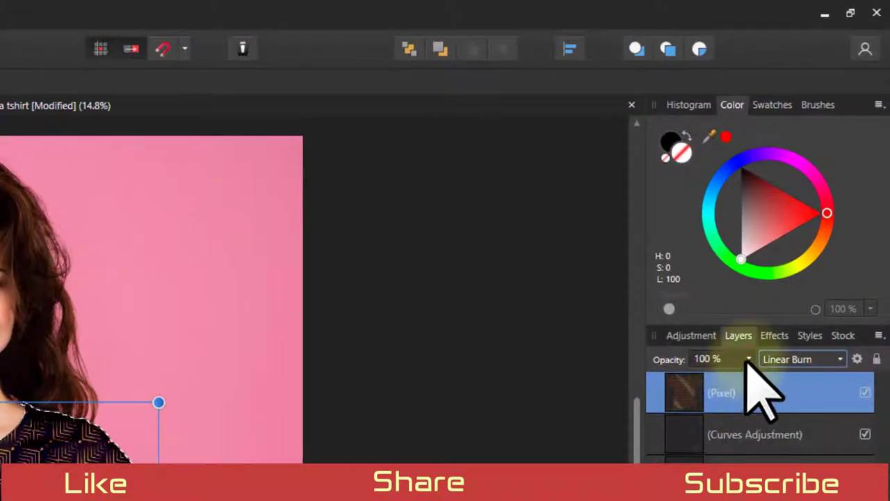
{"action": "left_click_drag", "start_coordinate": [748, 359], "coordinate": [745, 376]}
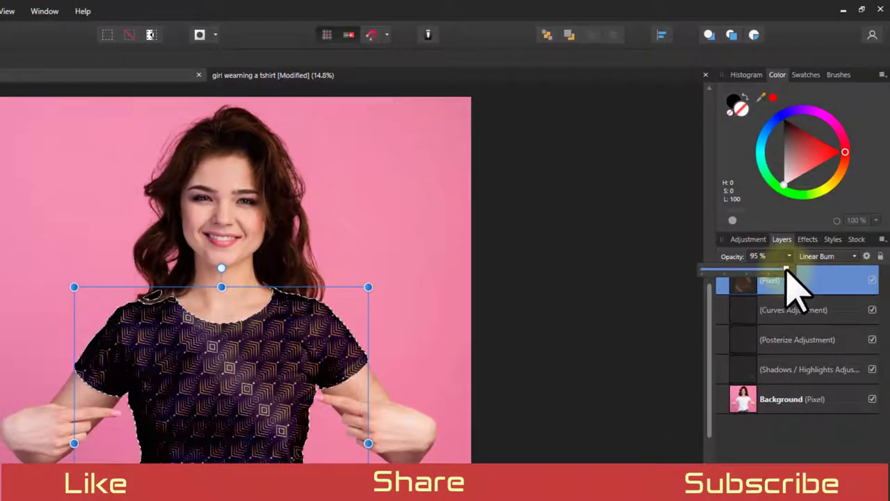
{"action": "left_click_drag", "start_coordinate": [787, 270], "coordinate": [778, 270]}
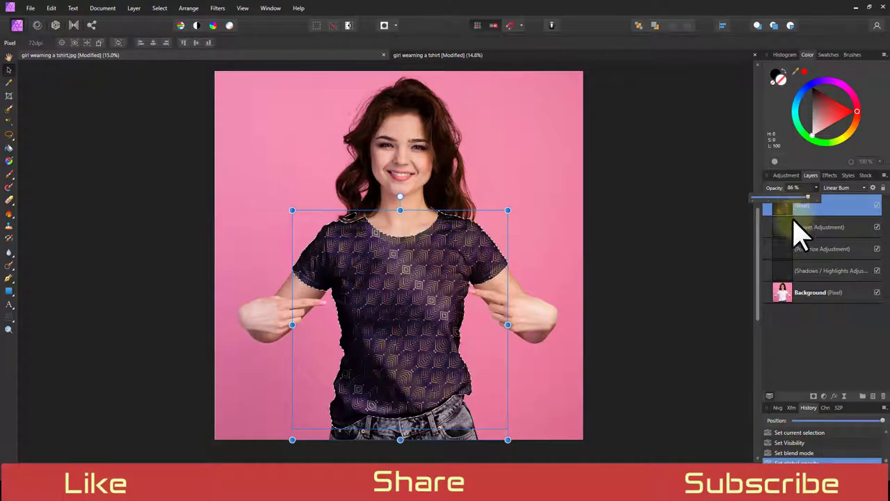
Move the Shadows / Highlights adjustment above Posterize and toggle the adjustment layers off and on to compare the pattern blending.
{"action": "left_click", "coordinate": [800, 272]}
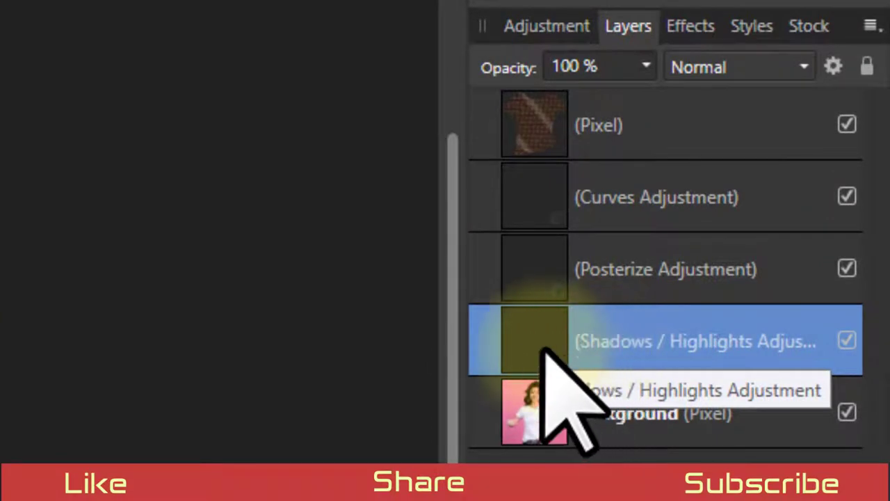
{"action": "left_click_drag", "start_coordinate": [523, 343], "coordinate": [523, 238]}
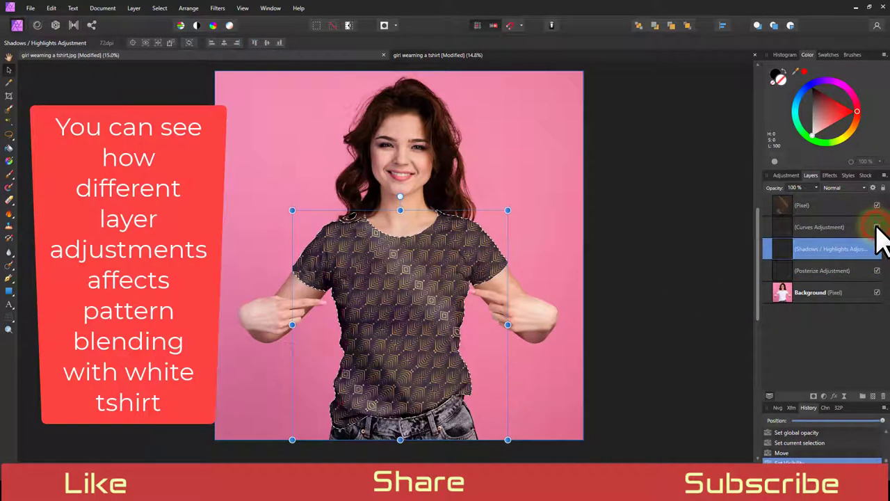
{"action": "left_click", "coordinate": [877, 249]}
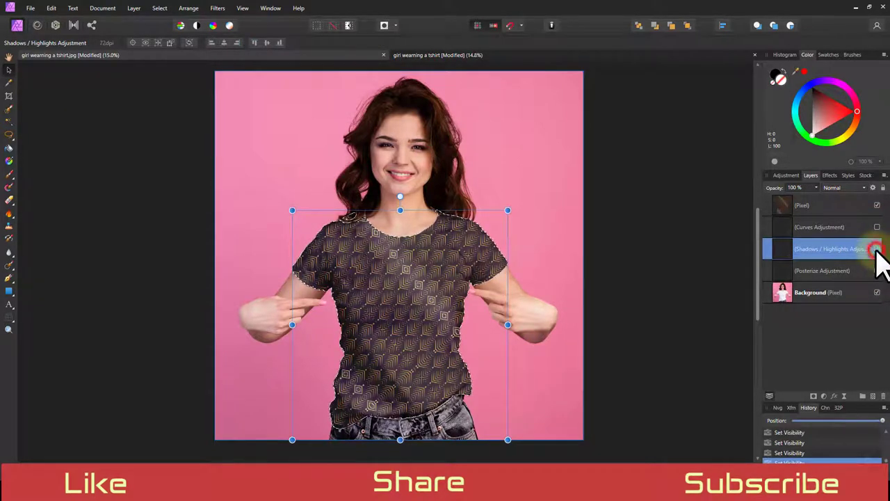
{"action": "left_click", "coordinate": [877, 271]}
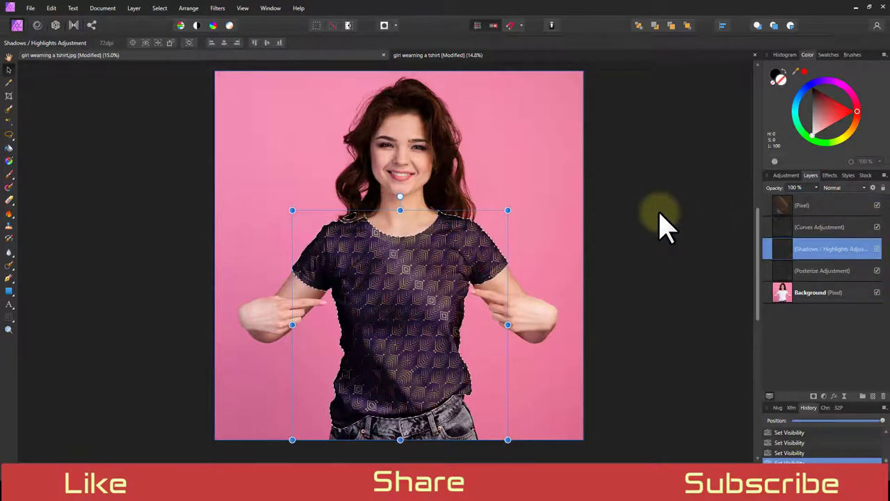
Set up the Burn Brush tool with 36 % opacity for the neckline and make the Background layer its target.
{"action": "left_click", "coordinate": [786, 207]}
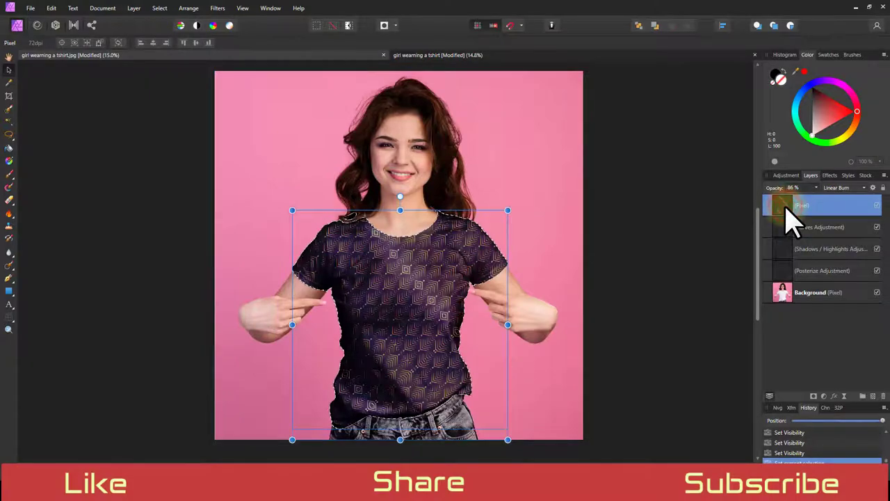
{"action": "left_click", "coordinate": [425, 226]}
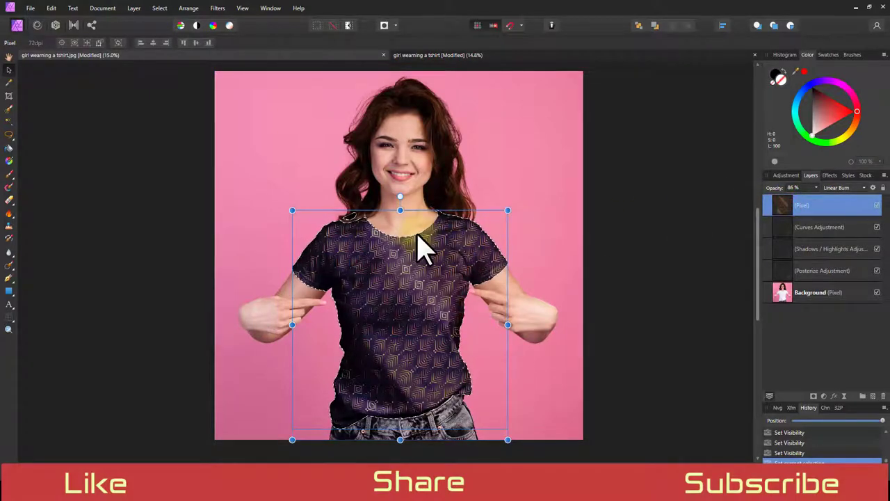
{"action": "key", "text": "ctrl+plus"}
{"action": "key", "text": "ctrl+plus"}
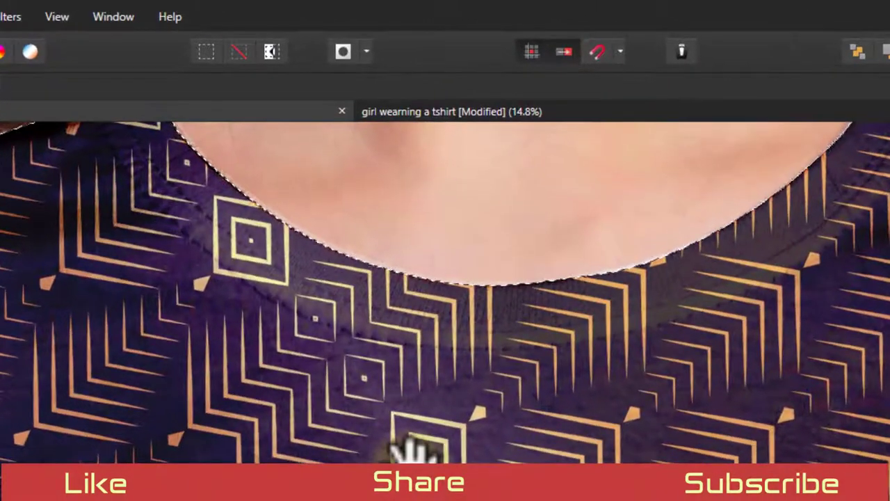
{"action": "left_click_drag", "start_coordinate": [400, 440], "coordinate": [289, 433]}
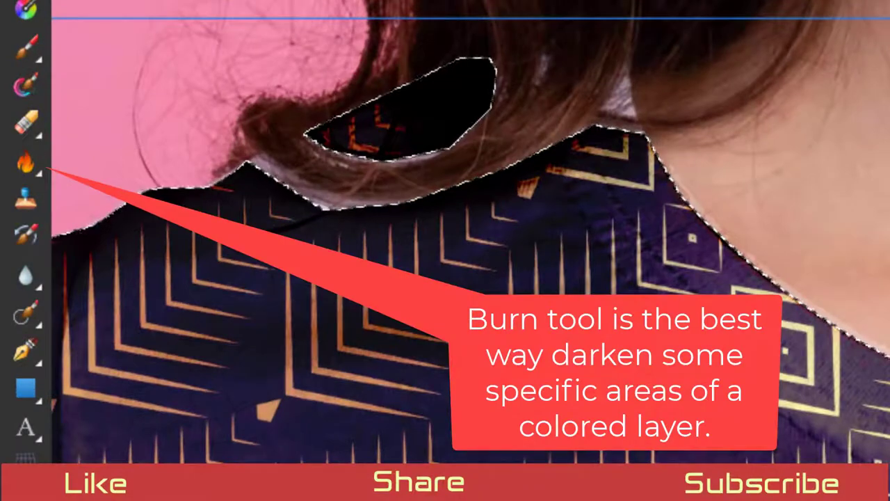
{"action": "left_click", "coordinate": [23, 162]}
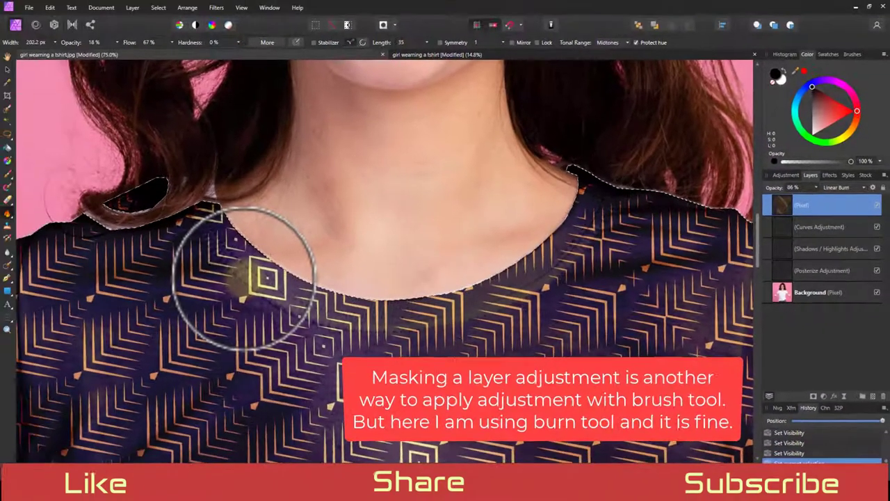
{"action": "left_click", "coordinate": [118, 43]}
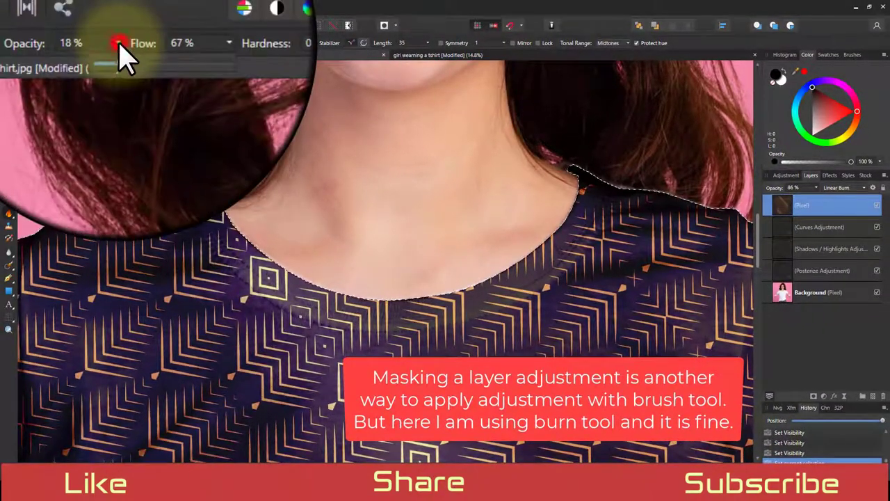
{"action": "left_click_drag", "start_coordinate": [116, 53], "coordinate": [133, 54]}
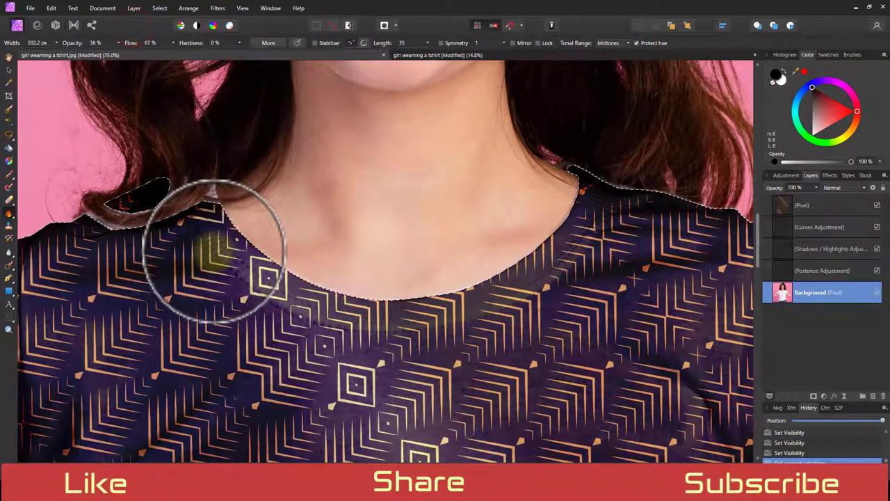
Reduce the burn brush width to 105.5 px and darken the needlework along the T-shirt's neckline on the Background photo.
{"action": "key", "text": "bracketleft"}
{"action": "key", "text": "bracketleft"}
{"action": "key", "text": "bracketleft"}
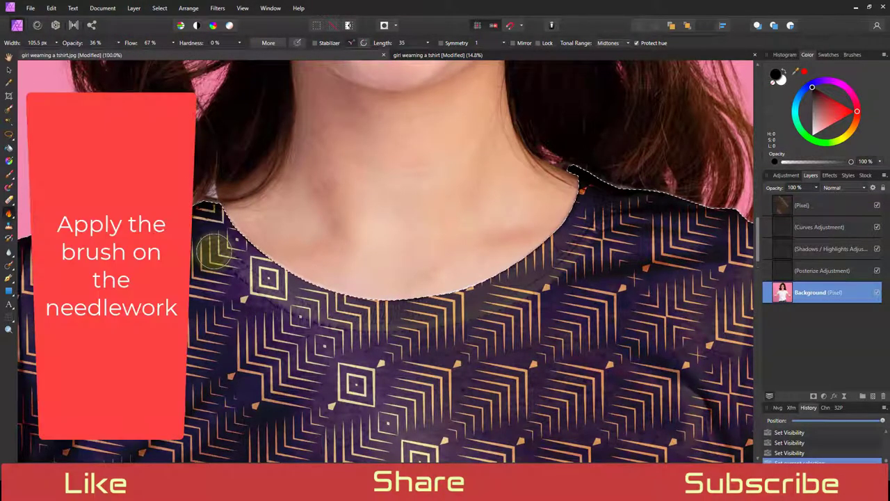
{"action": "scroll", "coordinate": [215, 251], "scroll_direction": "up", "scroll_amount": 2}
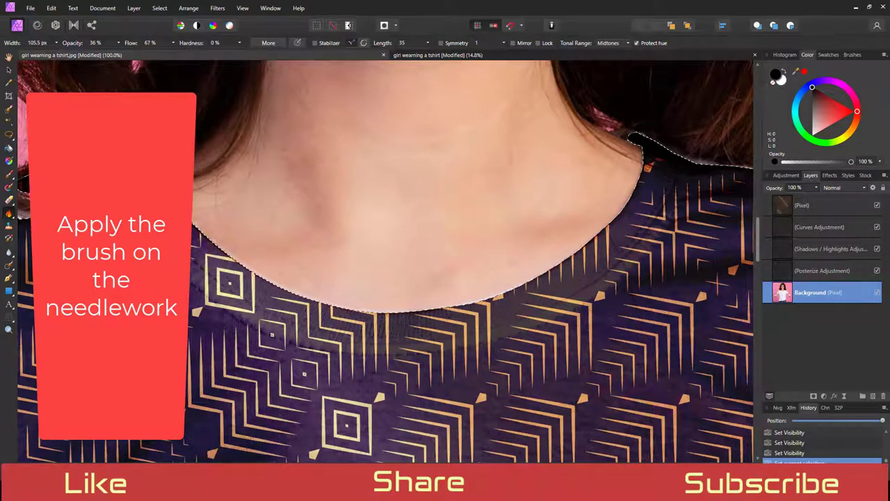
{"action": "mouse_move", "coordinate": [216, 301]}
{"action": "left_mouse_down"}
{"action": "mouse_move", "coordinate": [292, 346]}
{"action": "mouse_move", "coordinate": [389, 356]}
{"action": "mouse_move", "coordinate": [477, 347]}
{"action": "mouse_move", "coordinate": [532, 329]}
{"action": "mouse_move", "coordinate": [616, 277]}
{"action": "mouse_move", "coordinate": [669, 211]}
{"action": "left_mouse_up"}
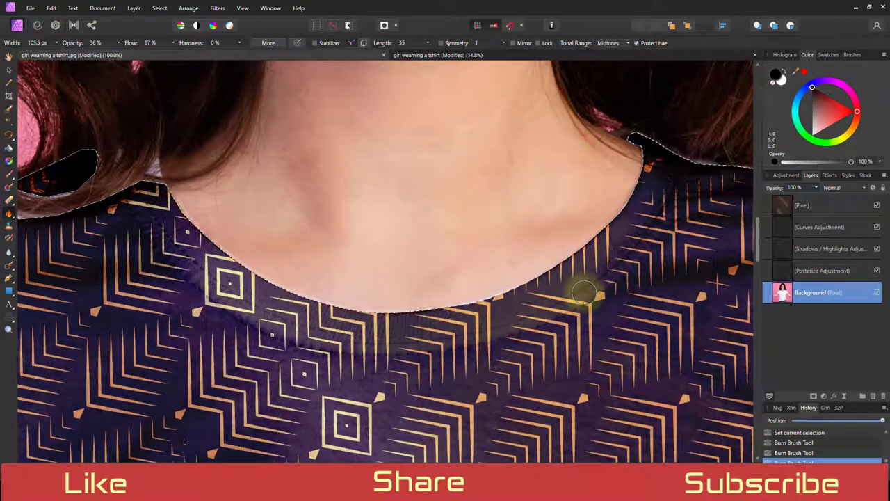
{"action": "mouse_move", "coordinate": [160, 235]}
{"action": "left_mouse_down"}
{"action": "mouse_move", "coordinate": [222, 284]}
{"action": "mouse_move", "coordinate": [230, 314]}
{"action": "mouse_move", "coordinate": [397, 355]}
{"action": "left_mouse_up"}
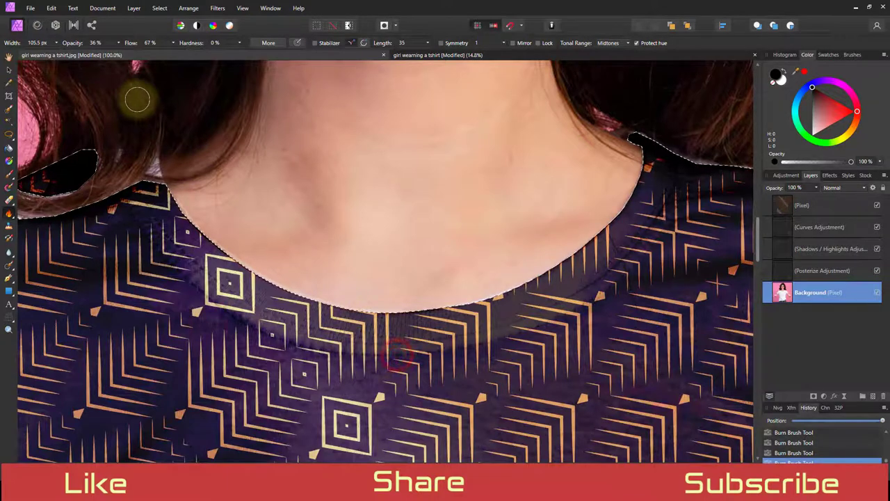
Lower the burn brush opacity to 17 % and darken the front of the collar band just below the neckline.
{"action": "left_click", "coordinate": [118, 43]}
{"action": "left_click_drag", "start_coordinate": [119, 52], "coordinate": [108, 56]}
{"action": "left_click", "coordinate": [127, 23]}
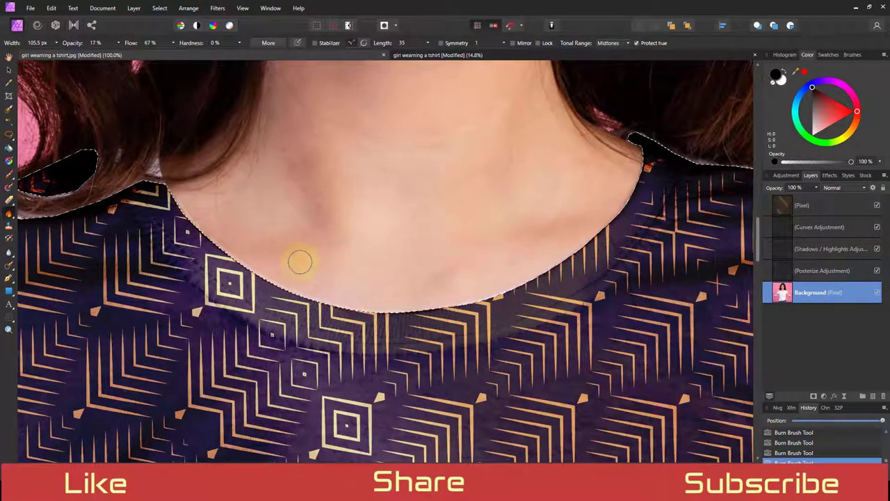
{"action": "scroll", "coordinate": [290, 262], "scroll_direction": "up", "scroll_amount": 2}
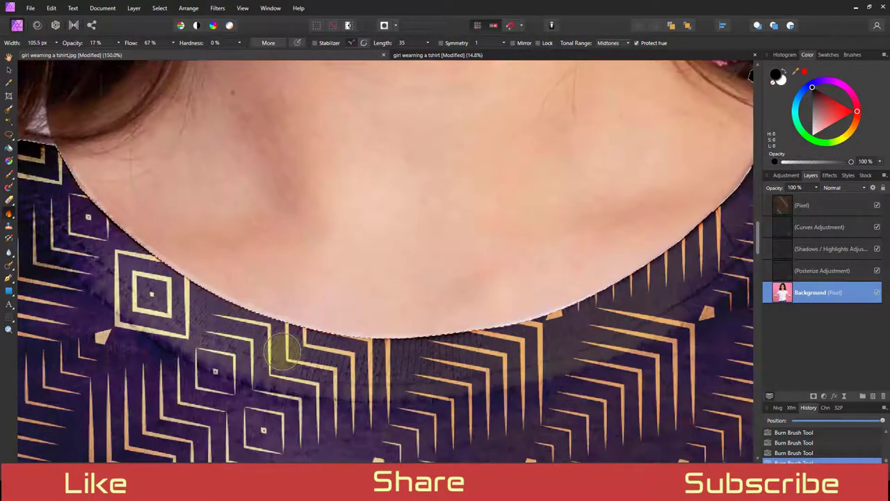
{"action": "mouse_move", "coordinate": [283, 352]}
{"action": "left_mouse_down"}
{"action": "mouse_move", "coordinate": [458, 360]}
{"action": "mouse_move", "coordinate": [523, 347]}
{"action": "mouse_move", "coordinate": [467, 361]}
{"action": "mouse_move", "coordinate": [400, 363]}
{"action": "mouse_move", "coordinate": [210, 327]}
{"action": "mouse_move", "coordinate": [148, 302]}
{"action": "mouse_move", "coordinate": [52, 205]}
{"action": "mouse_move", "coordinate": [213, 323]}
{"action": "left_mouse_up"}
{"action": "mouse_move", "coordinate": [135, 276]}
{"action": "left_mouse_down"}
{"action": "mouse_move", "coordinate": [165, 310]}
{"action": "mouse_move", "coordinate": [253, 342]}
{"action": "mouse_move", "coordinate": [473, 302]}
{"action": "mouse_move", "coordinate": [646, 288]}
{"action": "mouse_move", "coordinate": [357, 348]}
{"action": "mouse_move", "coordinate": [504, 365]}
{"action": "mouse_move", "coordinate": [403, 371]}
{"action": "mouse_move", "coordinate": [222, 347]}
{"action": "mouse_move", "coordinate": [407, 358]}
{"action": "mouse_move", "coordinate": [632, 305]}
{"action": "left_mouse_up"}
{"action": "mouse_move", "coordinate": [640, 303]}
{"action": "left_mouse_down"}
{"action": "mouse_move", "coordinate": [575, 331]}
{"action": "mouse_move", "coordinate": [337, 326]}
{"action": "left_mouse_up"}
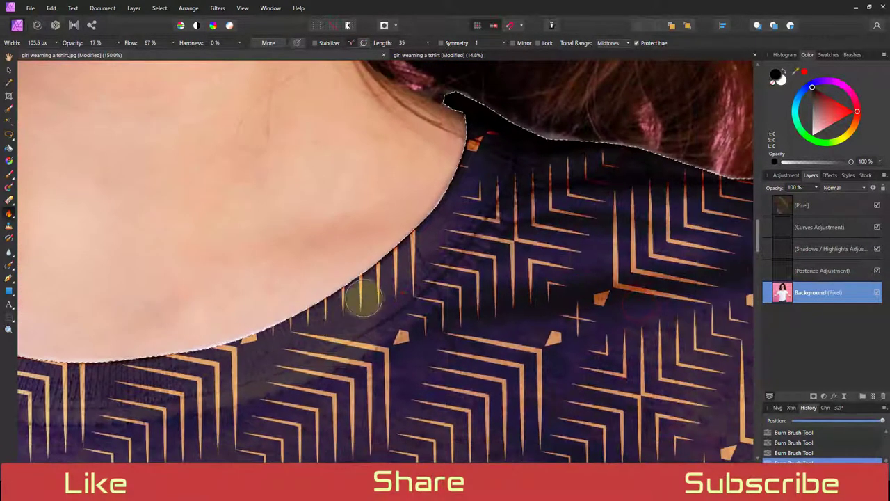
Burn the collar seam towards the woman's left shoulder and the fabric just below the neckline.
{"action": "mouse_move", "coordinate": [473, 185]}
{"action": "left_mouse_down"}
{"action": "mouse_move", "coordinate": [403, 271]}
{"action": "mouse_move", "coordinate": [357, 306]}
{"action": "mouse_move", "coordinate": [373, 299]}
{"action": "mouse_move", "coordinate": [343, 337]}
{"action": "mouse_move", "coordinate": [295, 349]}
{"action": "left_mouse_up"}
{"action": "mouse_move", "coordinate": [180, 394]}
{"action": "left_mouse_down"}
{"action": "mouse_move", "coordinate": [231, 370]}
{"action": "mouse_move", "coordinate": [372, 304]}
{"action": "mouse_move", "coordinate": [407, 247]}
{"action": "left_mouse_up"}
{"action": "mouse_move", "coordinate": [433, 199]}
{"action": "left_mouse_down"}
{"action": "mouse_move", "coordinate": [479, 123]}
{"action": "mouse_move", "coordinate": [461, 197]}
{"action": "mouse_move", "coordinate": [363, 297]}
{"action": "mouse_move", "coordinate": [331, 308]}
{"action": "mouse_move", "coordinate": [359, 299]}
{"action": "left_mouse_up"}
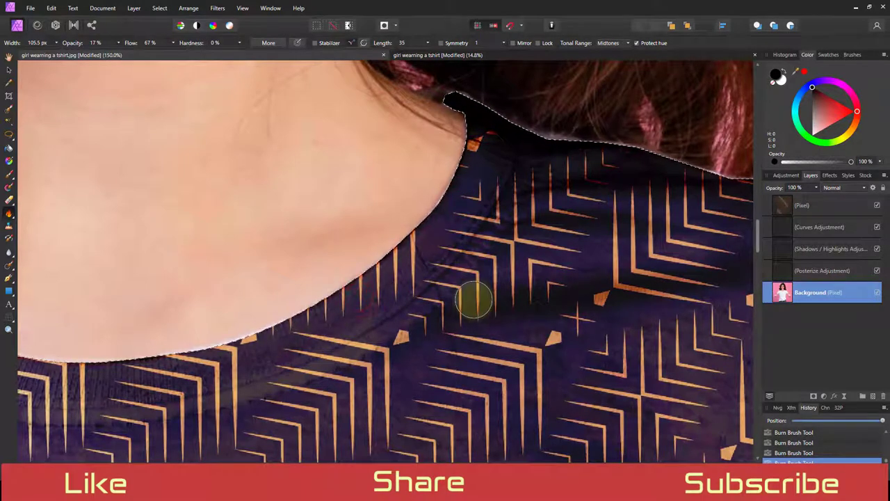
{"action": "scroll", "coordinate": [474, 300], "scroll_direction": "down", "scroll_amount": 5}
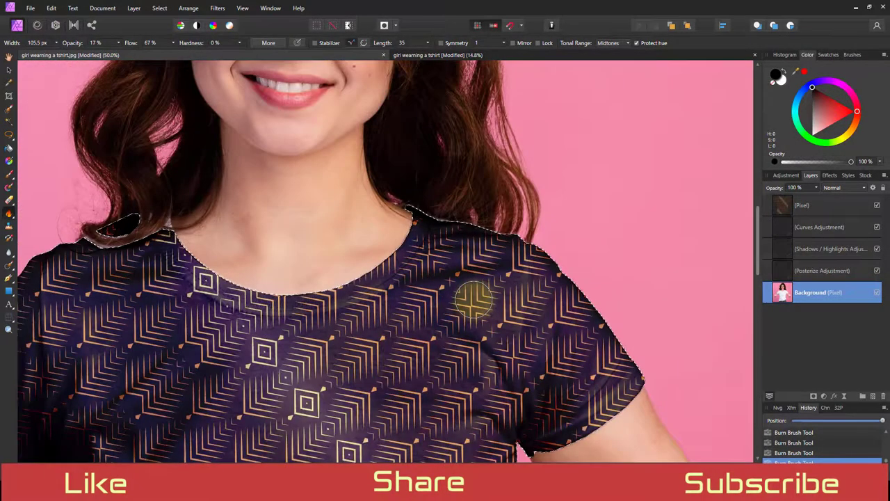
{"action": "scroll", "coordinate": [473, 300], "scroll_direction": "up", "scroll_amount": 2}
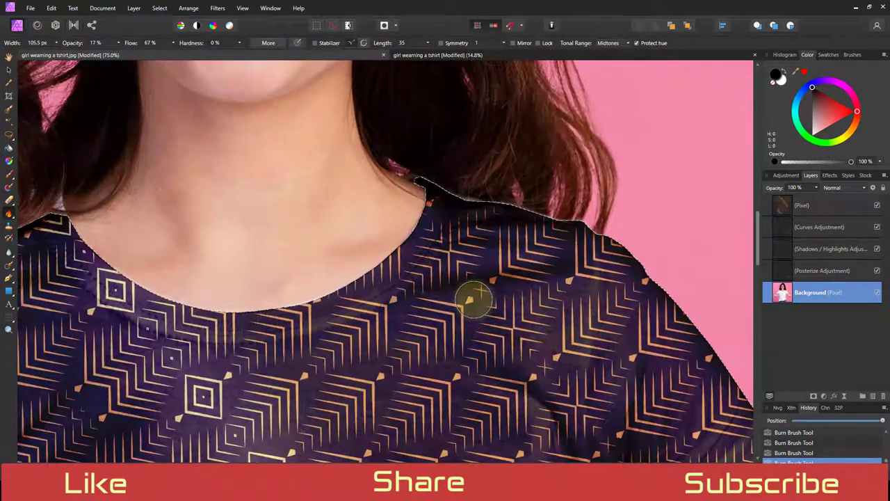
{"action": "left_click_drag", "start_coordinate": [306, 357], "coordinate": [393, 340]}
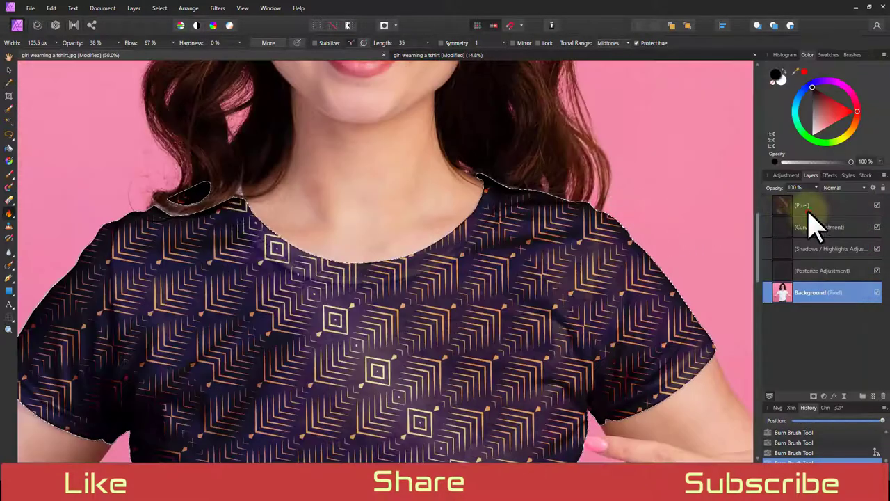
Start a Mesh Warp on the pattern layer and add mesh nodes across the upper chest and at the neckline.
{"action": "left_click", "coordinate": [807, 208]}
{"action": "key", "text": "ctrl+minus"}
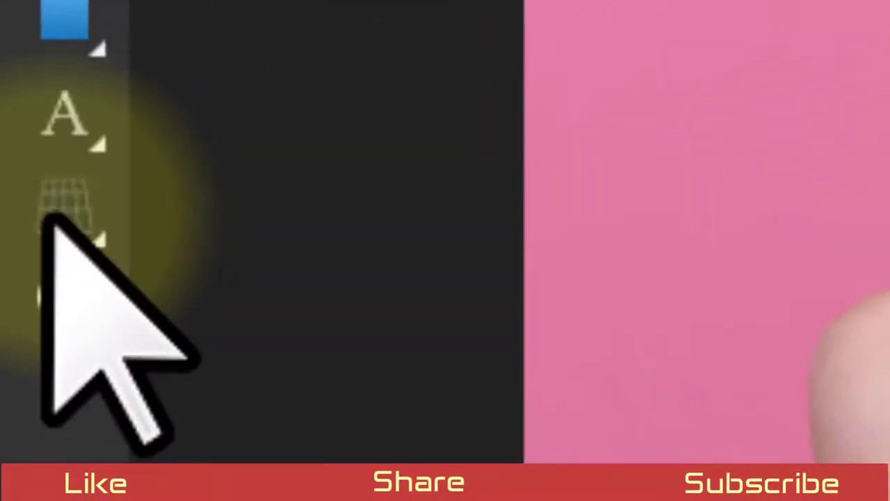
{"action": "left_click", "coordinate": [47, 217]}
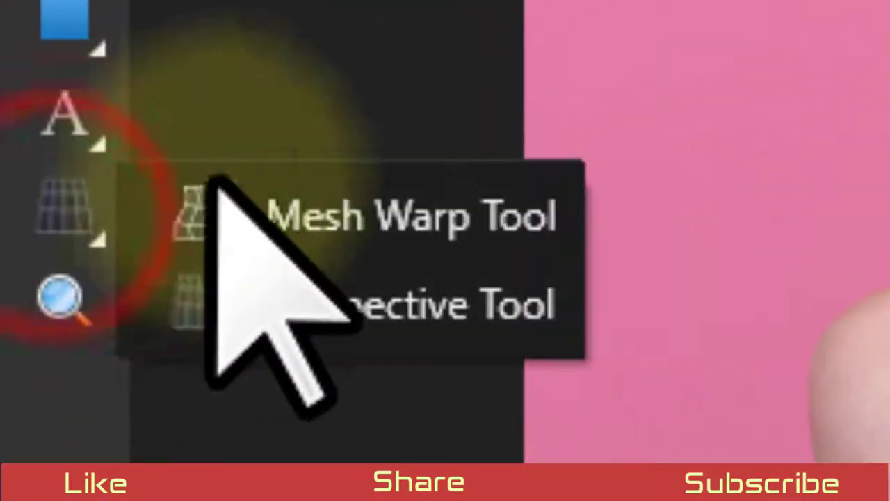
{"action": "left_click", "coordinate": [322, 218]}
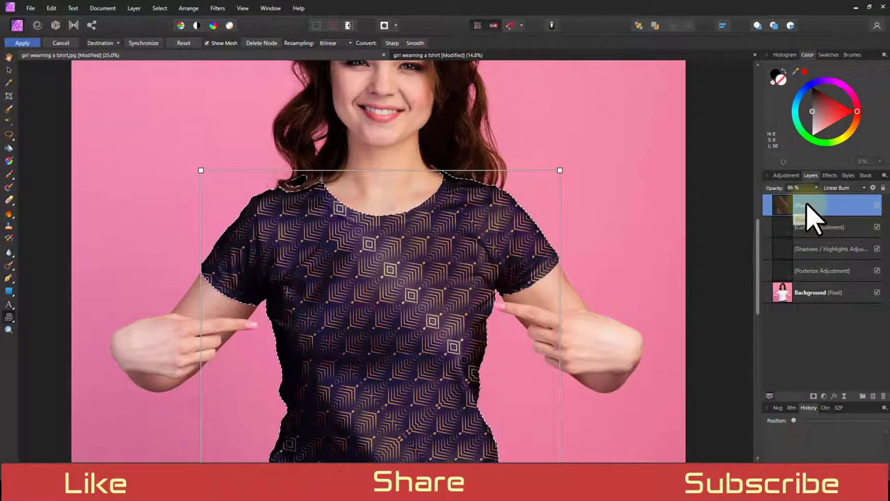
{"action": "left_click_drag", "start_coordinate": [758, 239], "coordinate": [761, 255]}
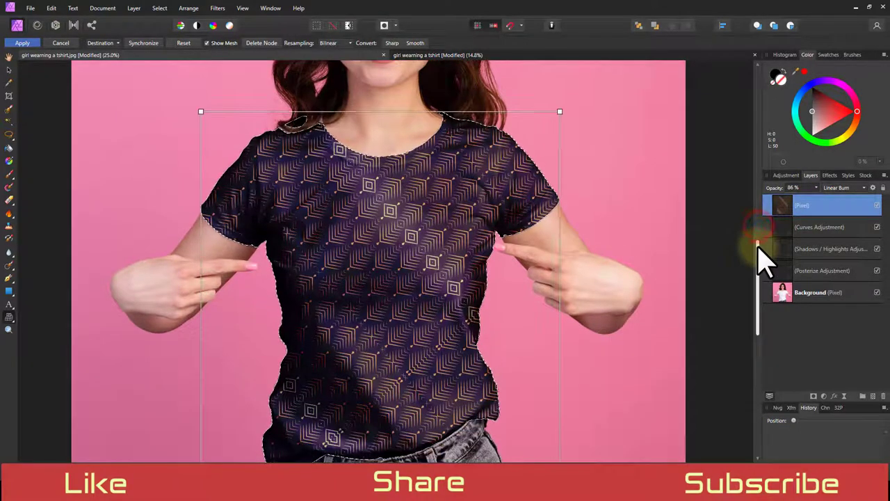
{"action": "left_click", "coordinate": [308, 169]}
{"action": "left_click", "coordinate": [454, 168]}
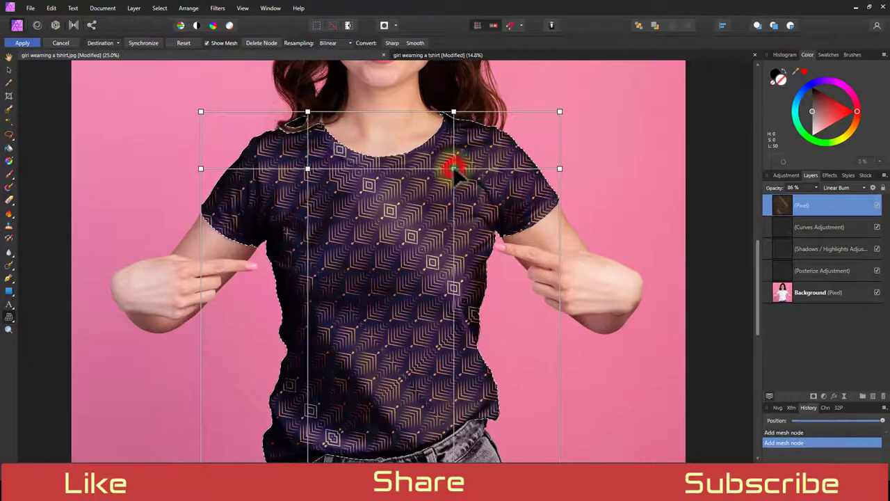
{"action": "left_click", "coordinate": [319, 168]}
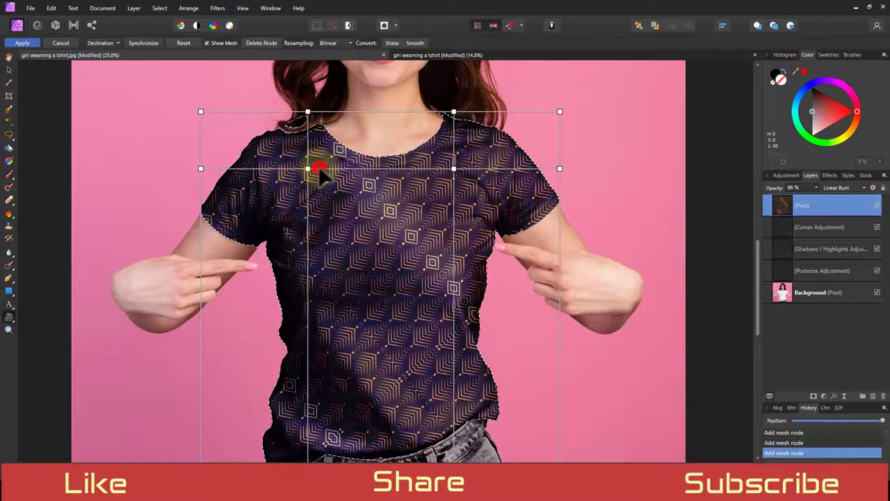
{"action": "left_click", "coordinate": [440, 168]}
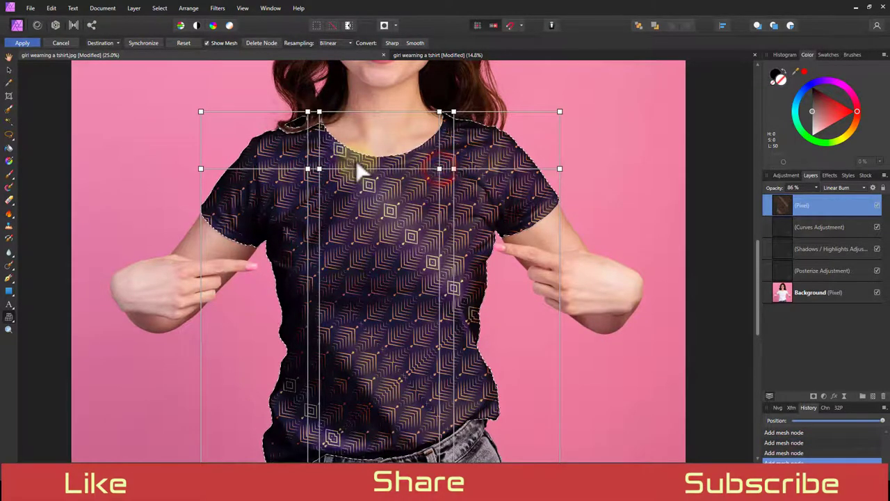
{"action": "left_click", "coordinate": [378, 156]}
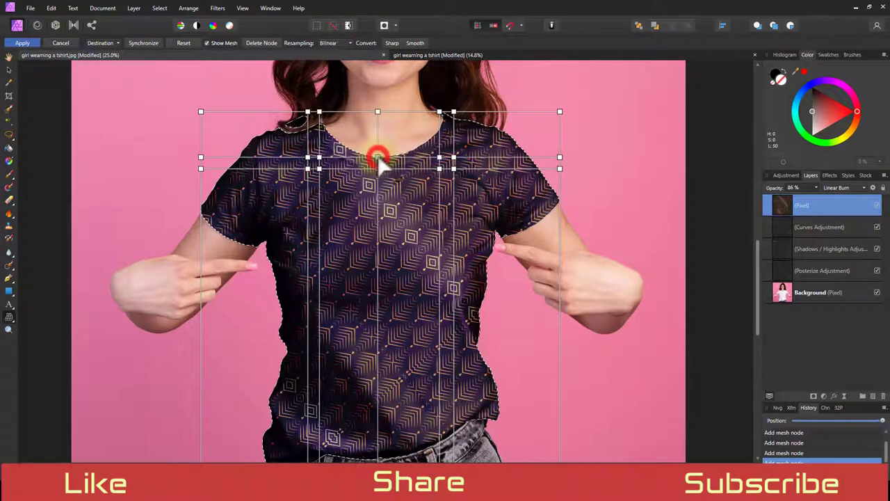
{"action": "left_click", "coordinate": [390, 157]}
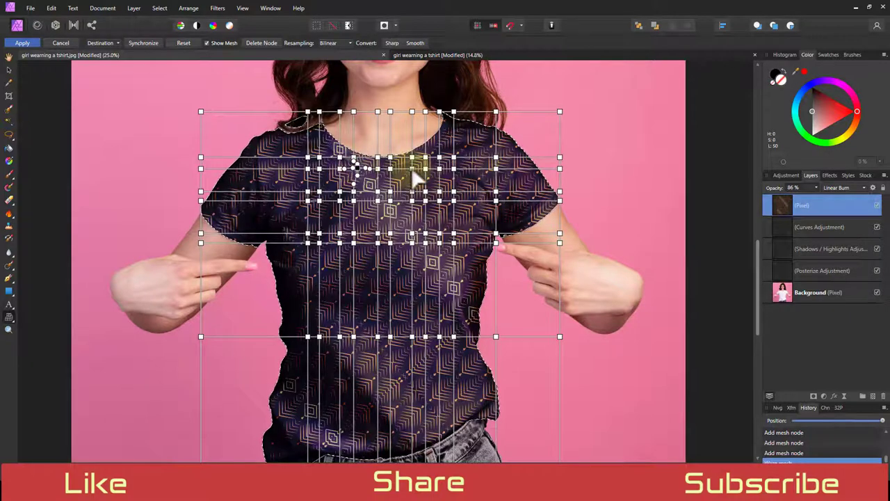
Warp the chest mesh slightly to follow the fabric folds, adding a mesh node near the woman's left armpit.
{"action": "left_click_drag", "start_coordinate": [412, 168], "coordinate": [411, 169]}
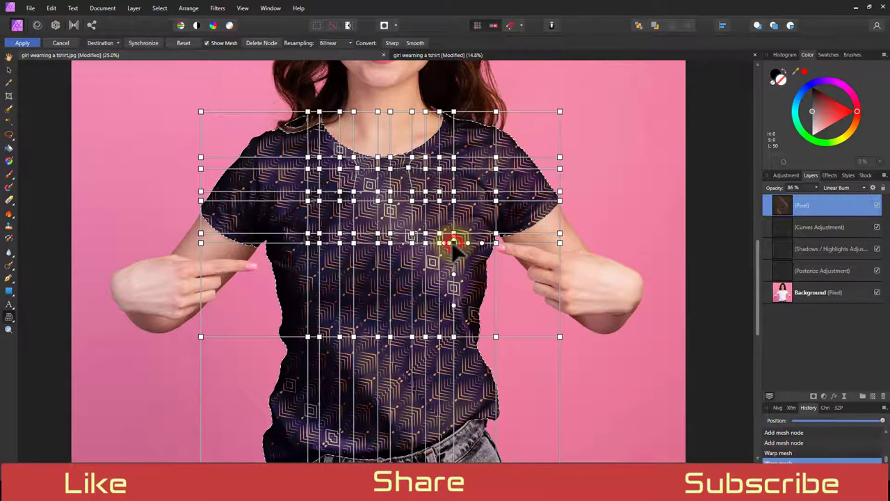
{"action": "left_click", "coordinate": [453, 244]}
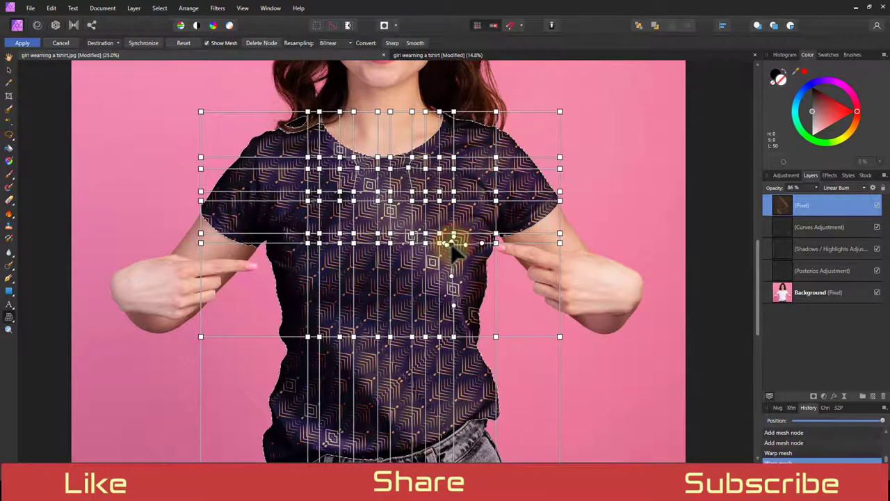
{"action": "double_click", "coordinate": [485, 200]}
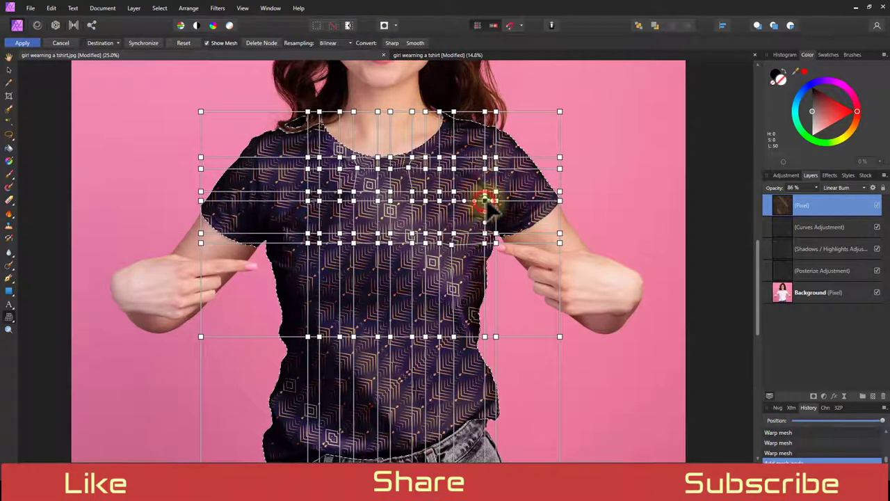
{"action": "left_click_drag", "start_coordinate": [487, 201], "coordinate": [486, 202]}
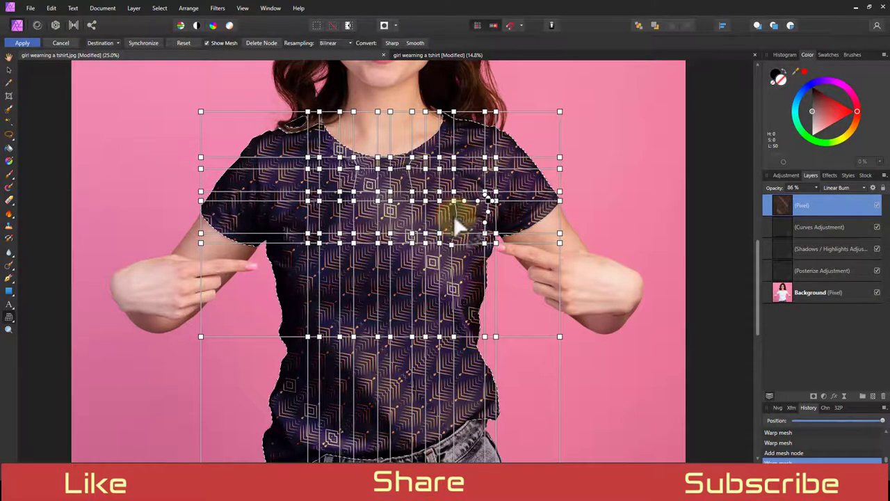
{"action": "left_click_drag", "start_coordinate": [452, 217], "coordinate": [449, 217]}
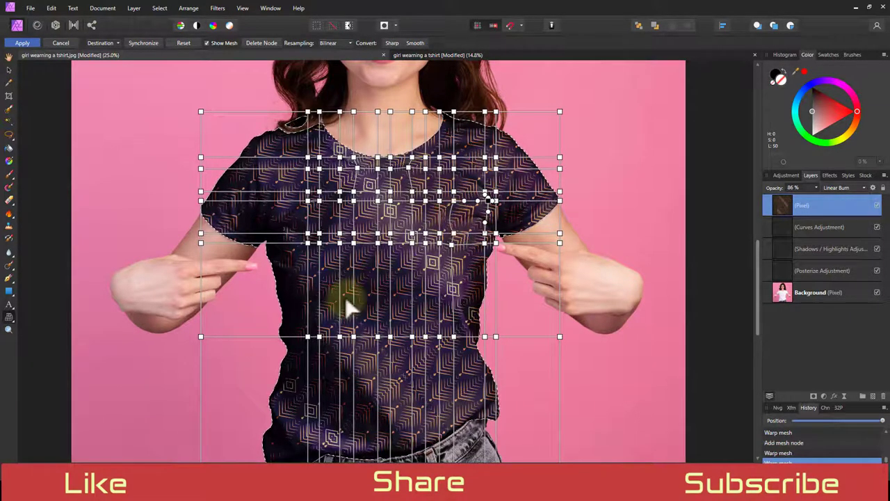
Warp the pattern mesh across the midriff and add mesh nodes at the woman's right shoulder, nudging them along the fabric folds.
{"action": "left_click_drag", "start_coordinate": [378, 297], "coordinate": [380, 298]}
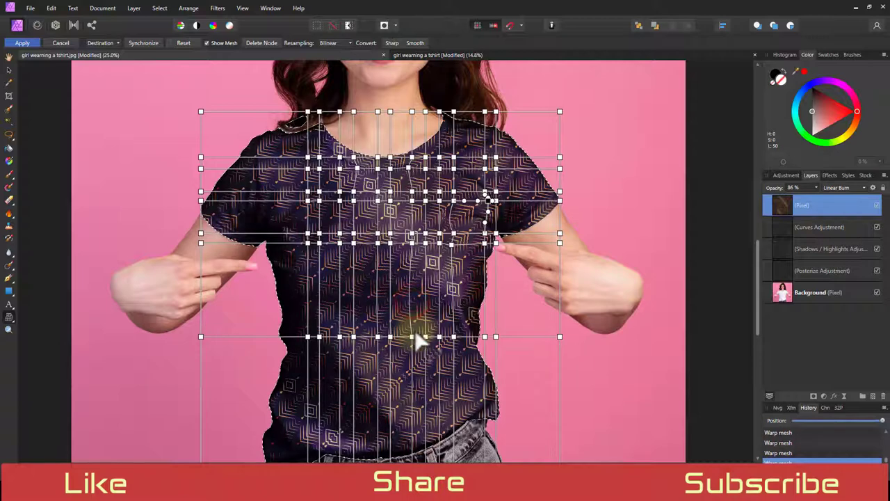
{"action": "left_click_drag", "start_coordinate": [414, 347], "coordinate": [414, 346]}
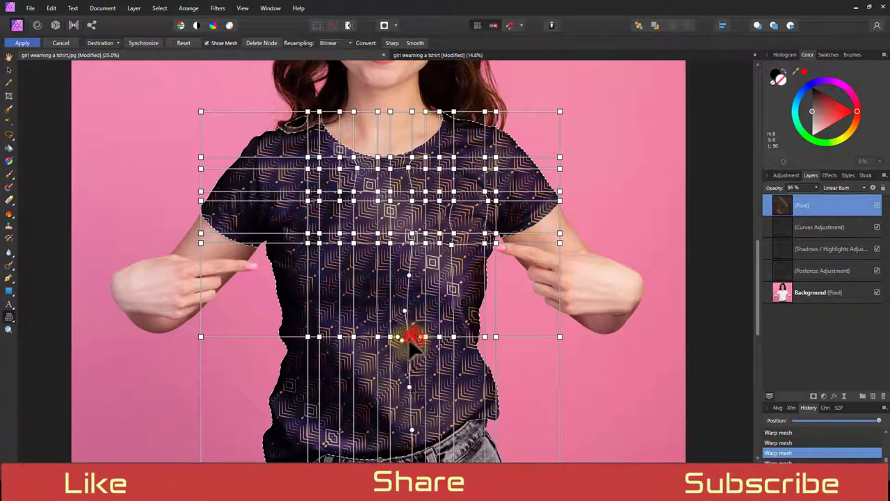
{"action": "left_click", "coordinate": [412, 345]}
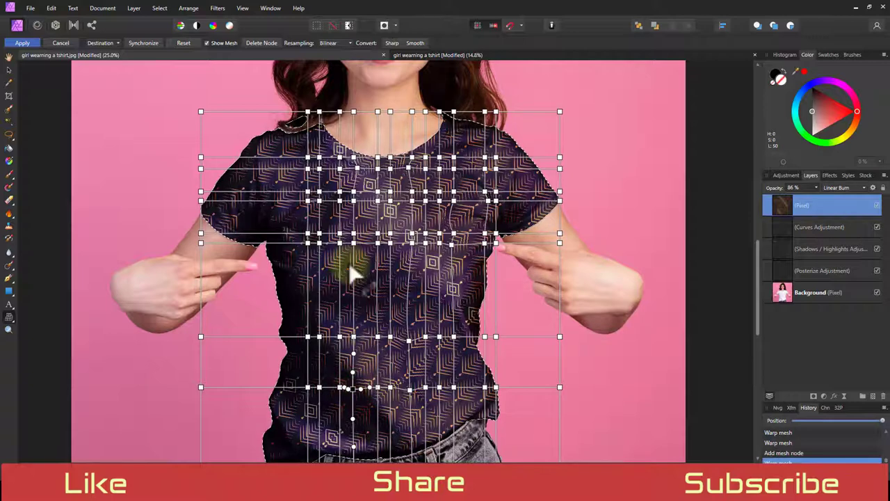
{"action": "left_click", "coordinate": [319, 294]}
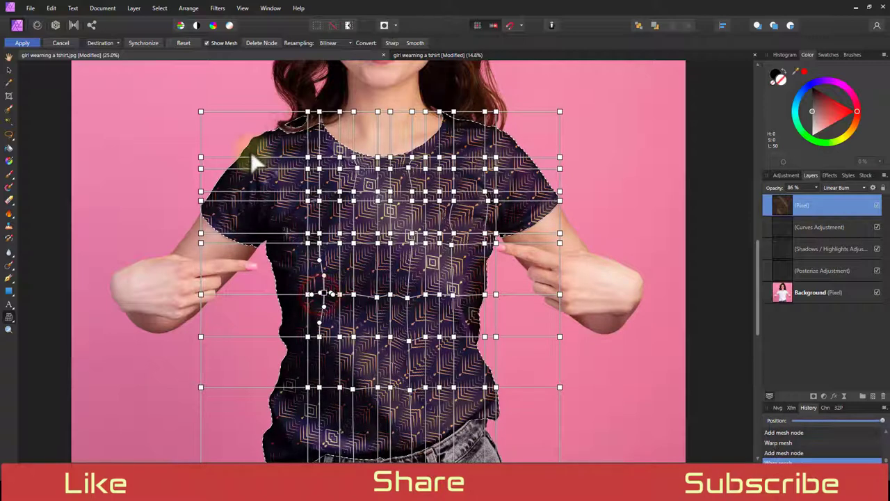
{"action": "left_click", "coordinate": [264, 167]}
{"action": "left_click", "coordinate": [272, 168]}
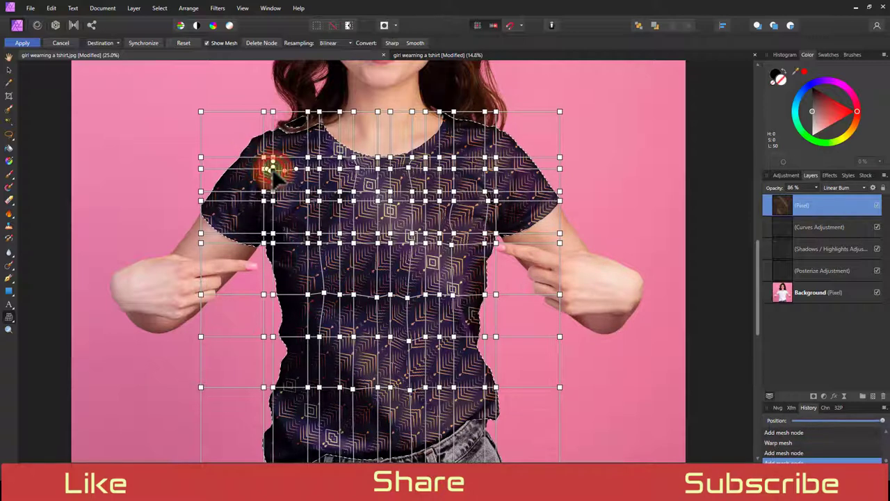
{"action": "left_click_drag", "start_coordinate": [272, 169], "coordinate": [368, 498]}
Add mesh nodes along both sides of the collar front and shift them slightly to bend the pattern along the neckline.
{"action": "key", "text": "ctrl+equal"}
{"action": "key", "text": "ctrl+equal"}
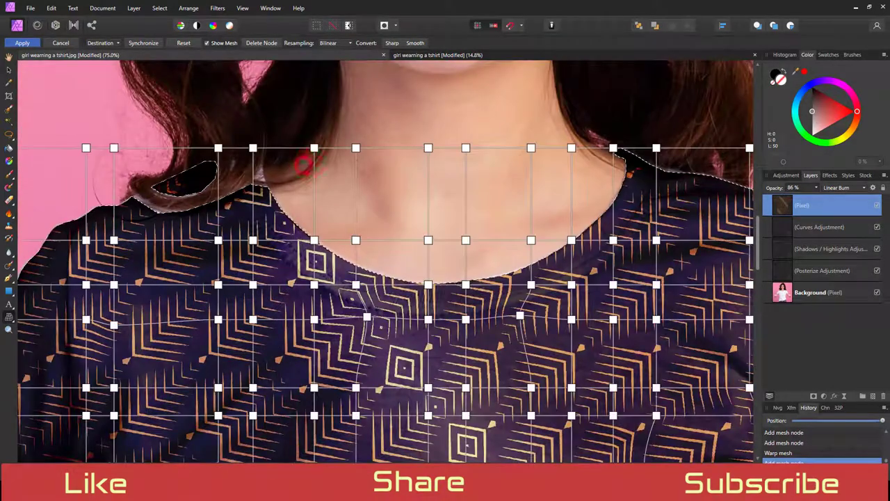
{"action": "left_click", "coordinate": [316, 262]}
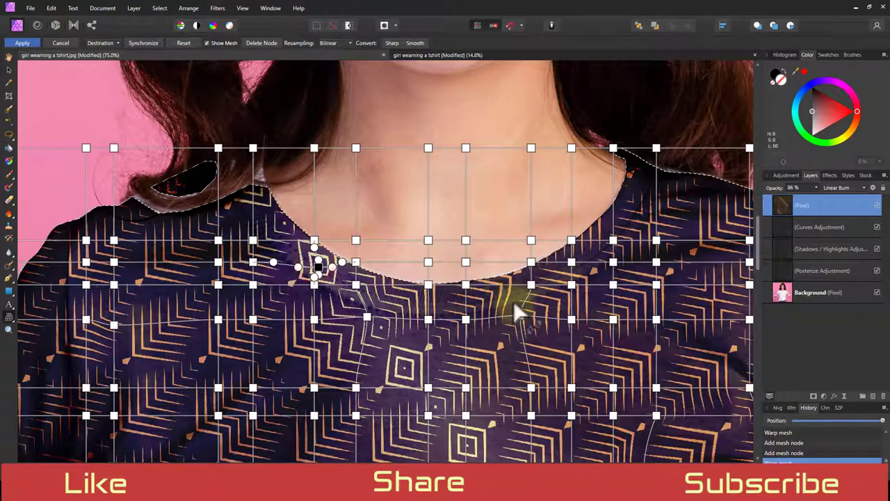
{"action": "left_click", "coordinate": [497, 285]}
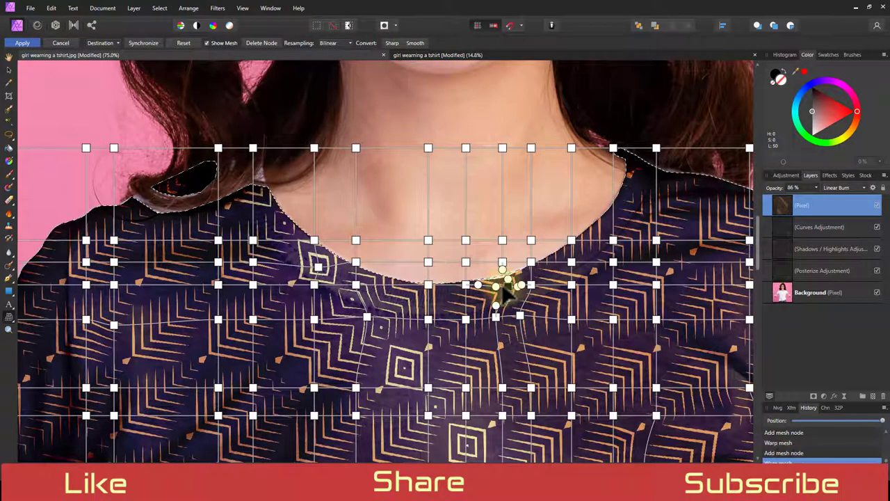
{"action": "left_click", "coordinate": [502, 277]}
{"action": "left_click_drag", "start_coordinate": [505, 285], "coordinate": [506, 291]}
Add mesh nodes at the collar end on the woman's left shoulder and on her right shoulder, and warp the pattern there slightly.
{"action": "left_click", "coordinate": [627, 178]}
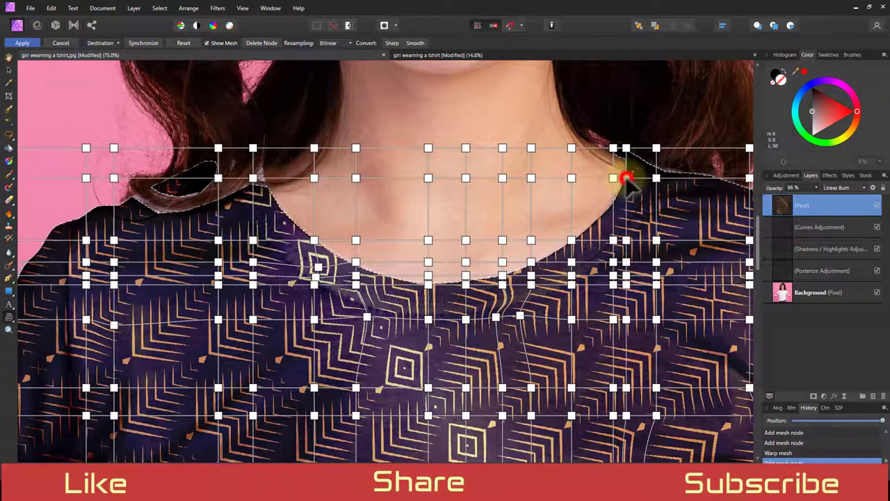
{"action": "left_click", "coordinate": [645, 206]}
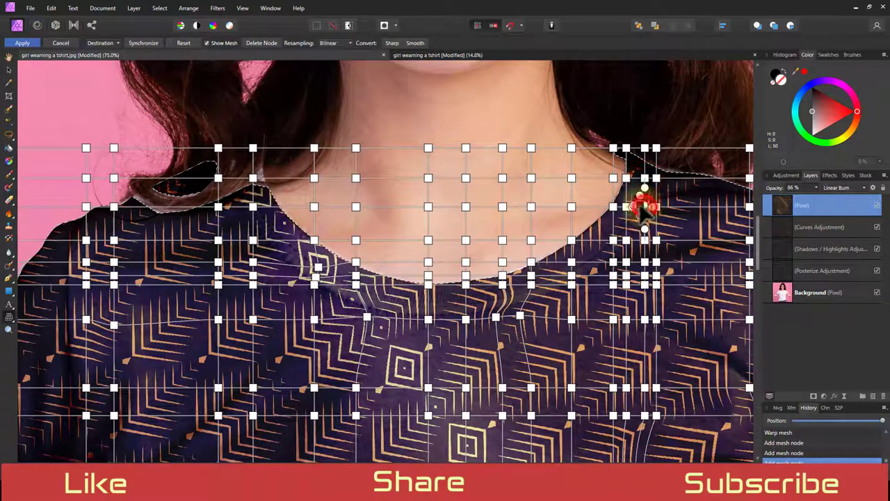
{"action": "left_click", "coordinate": [220, 241]}
{"action": "left_click_drag", "start_coordinate": [220, 240], "coordinate": [215, 237]}
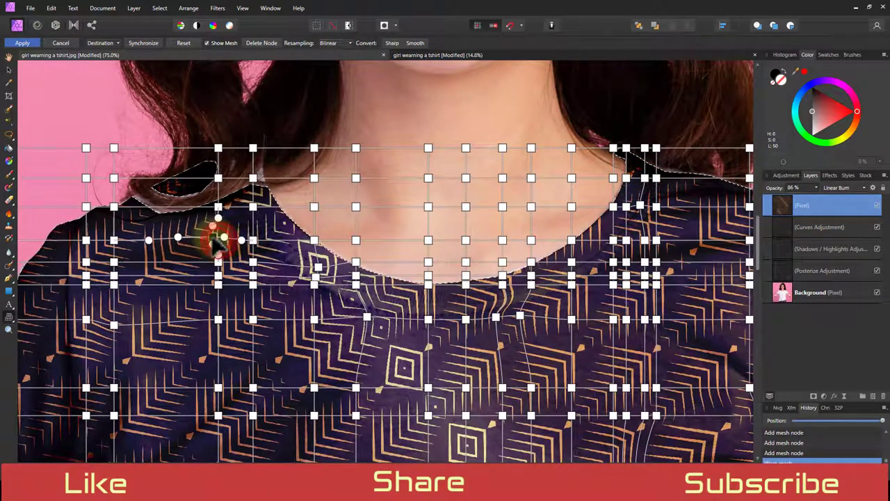
{"action": "left_click", "coordinate": [144, 241]}
{"action": "left_click_drag", "start_coordinate": [144, 244], "coordinate": [139, 240]}
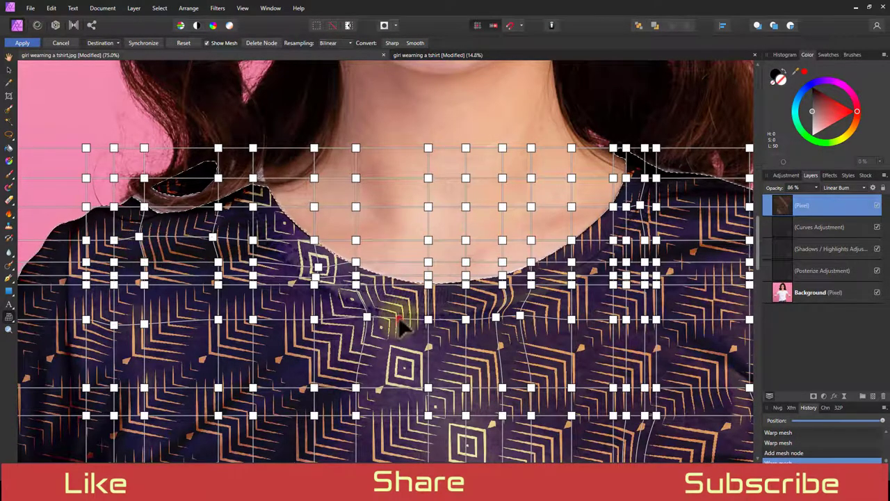
Add mesh nodes below the neckline's centre and at both sides of the collar, adjust them slightly and apply the mesh warp.
{"action": "double_click", "coordinate": [399, 318]}
{"action": "left_click", "coordinate": [395, 276]}
{"action": "left_click", "coordinate": [394, 284]}
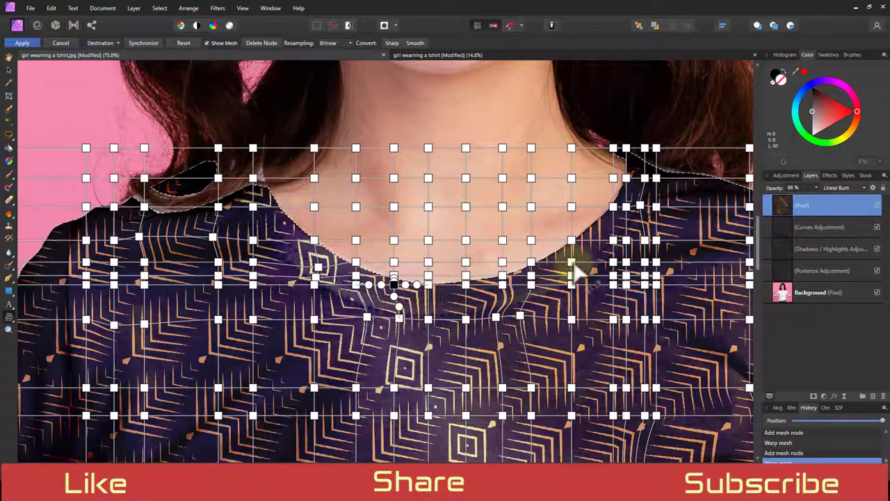
{"action": "left_click", "coordinate": [589, 251]}
{"action": "left_click", "coordinate": [588, 229]}
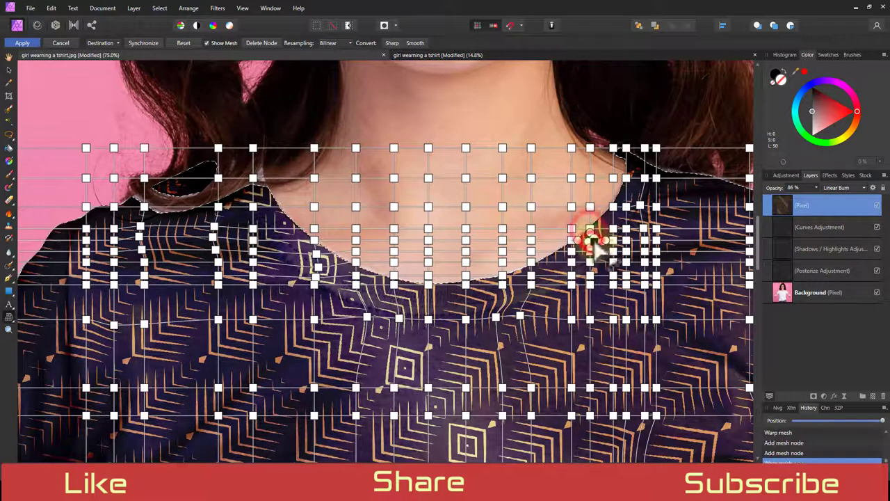
{"action": "left_click", "coordinate": [276, 229]}
{"action": "left_click", "coordinate": [291, 221]}
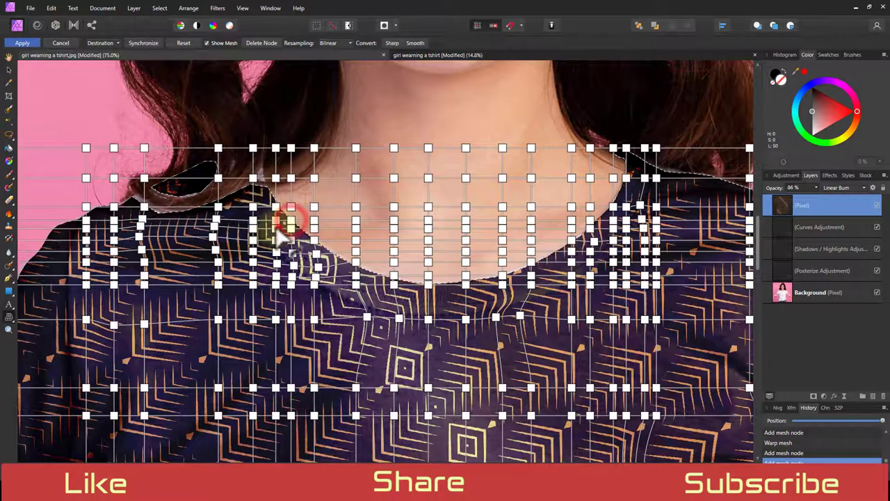
{"action": "left_click", "coordinate": [23, 43]}
Start a second Mesh Warp on the pattern layer and add nodes from the chest up to the woman's left shoulder.
{"action": "scroll", "coordinate": [315, 172], "scroll_direction": "down", "scroll_amount": 8}
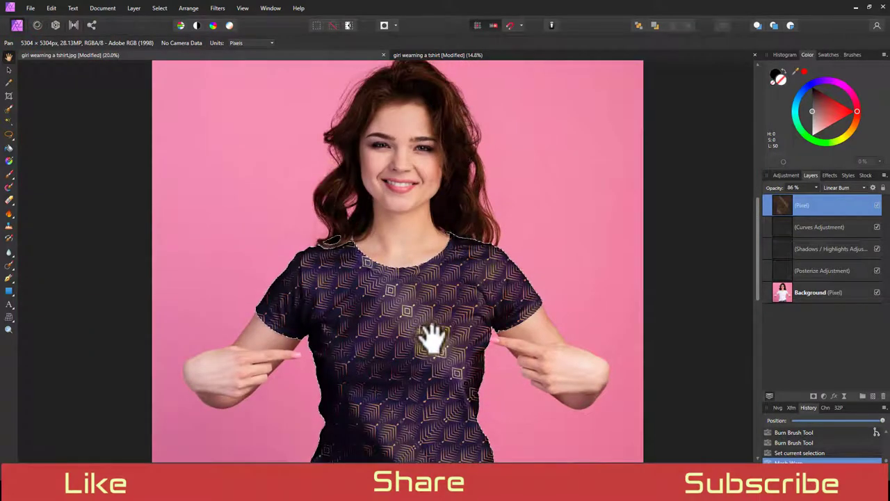
{"action": "left_click_drag", "start_coordinate": [431, 338], "coordinate": [423, 228]}
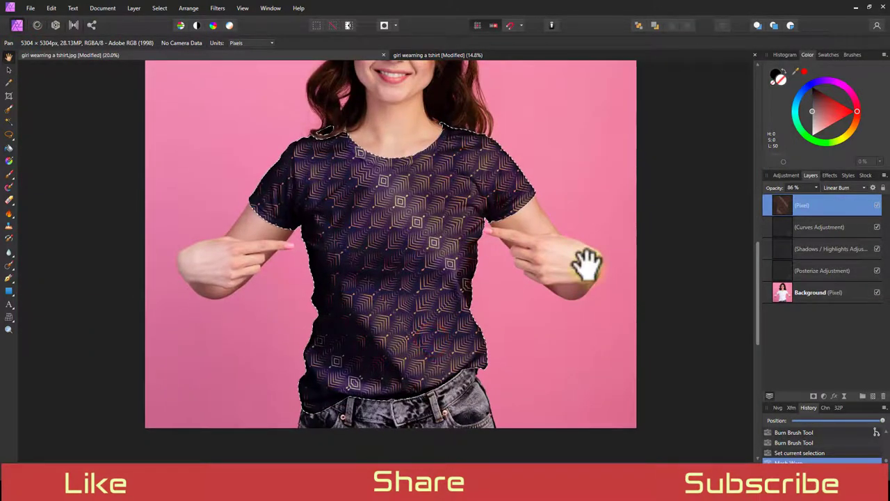
{"action": "left_click", "coordinate": [9, 319]}
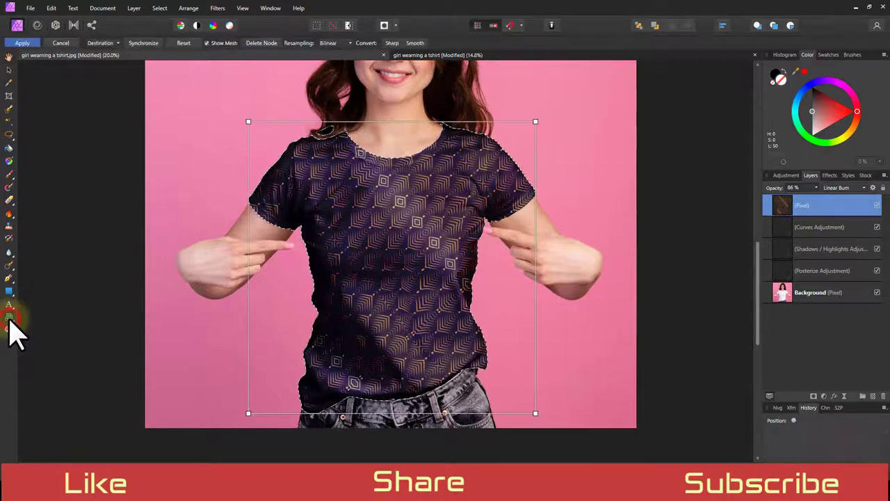
{"action": "left_click", "coordinate": [412, 221]}
{"action": "left_click", "coordinate": [426, 220]}
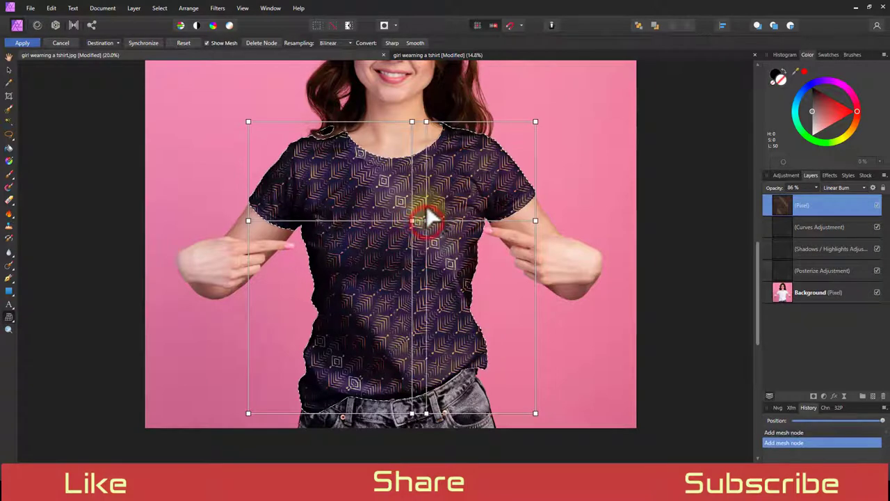
{"action": "left_click", "coordinate": [426, 208]}
{"action": "left_click", "coordinate": [413, 189]}
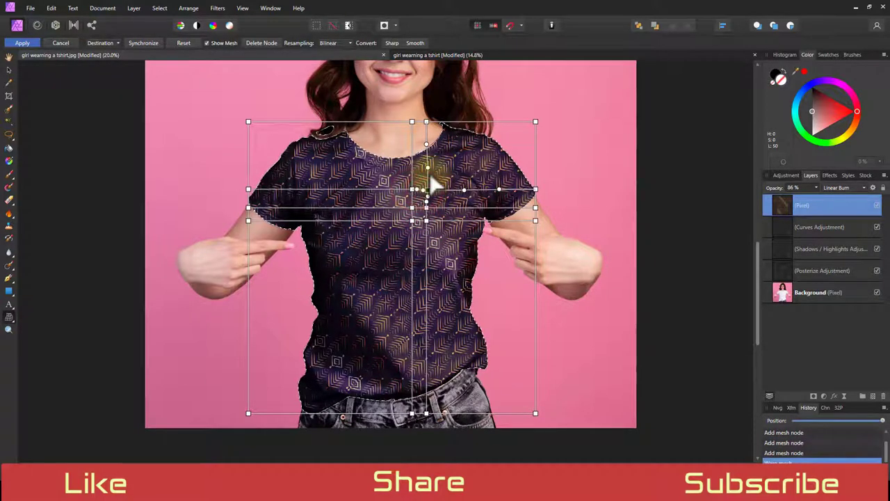
{"action": "double_click", "coordinate": [453, 158]}
{"action": "double_click", "coordinate": [479, 134]}
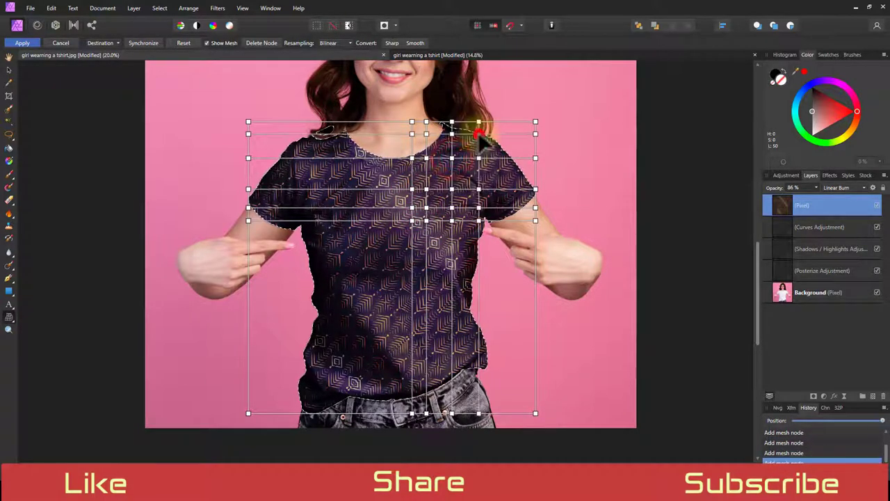
Warp the pattern slightly across the chest and upper midriff with additional mesh nodes, and apply the second mesh warp.
{"action": "left_click", "coordinate": [426, 189]}
{"action": "left_click", "coordinate": [435, 248]}
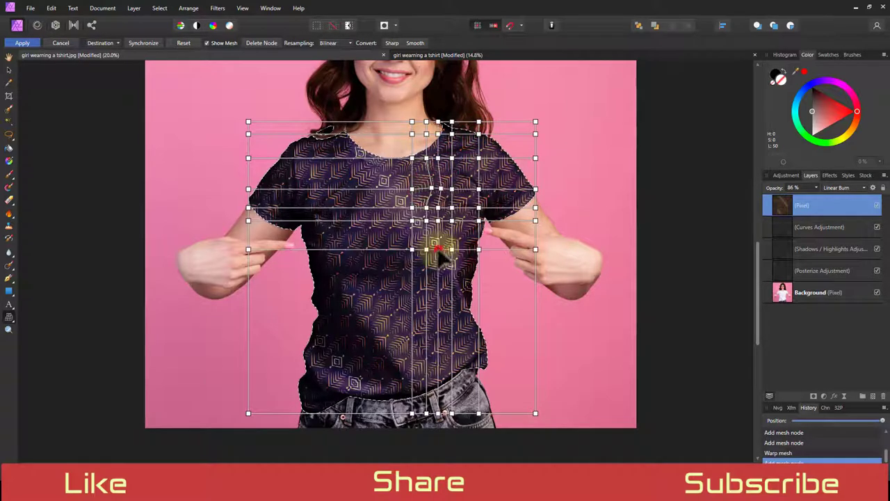
{"action": "left_click", "coordinate": [425, 234]}
{"action": "left_click", "coordinate": [346, 189]}
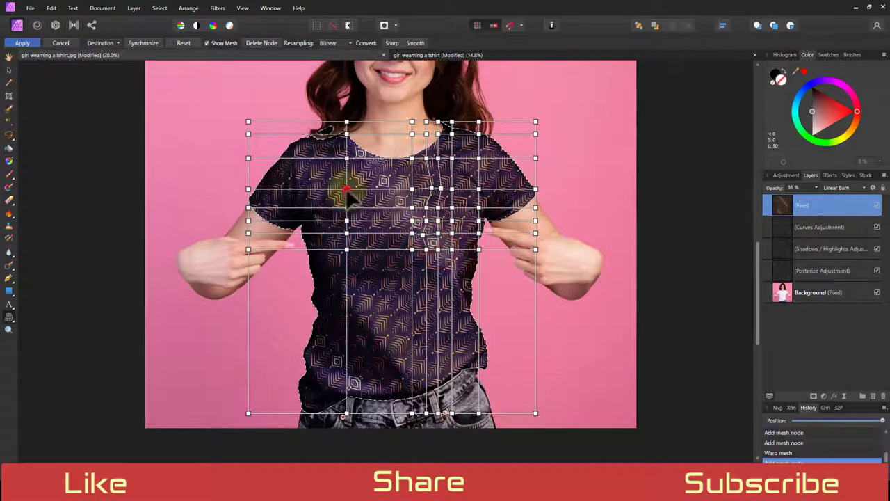
{"action": "left_click", "coordinate": [367, 189]}
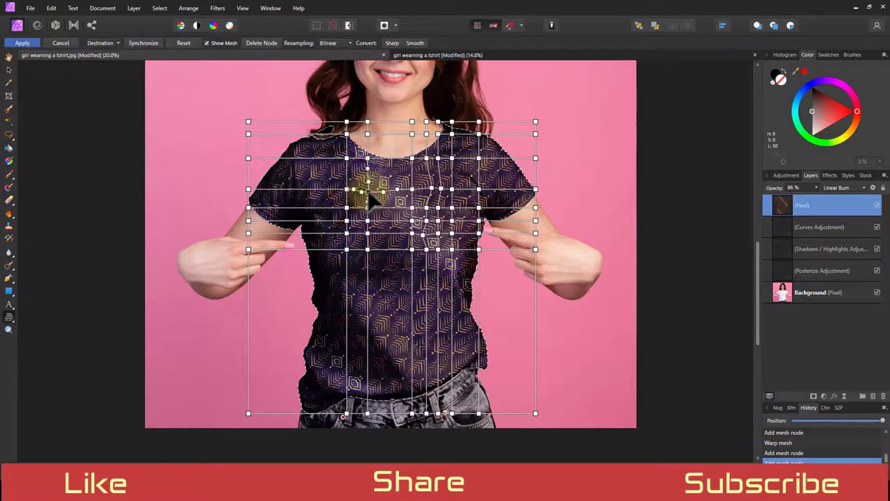
{"action": "left_click", "coordinate": [367, 189]}
{"action": "left_click", "coordinate": [386, 265]}
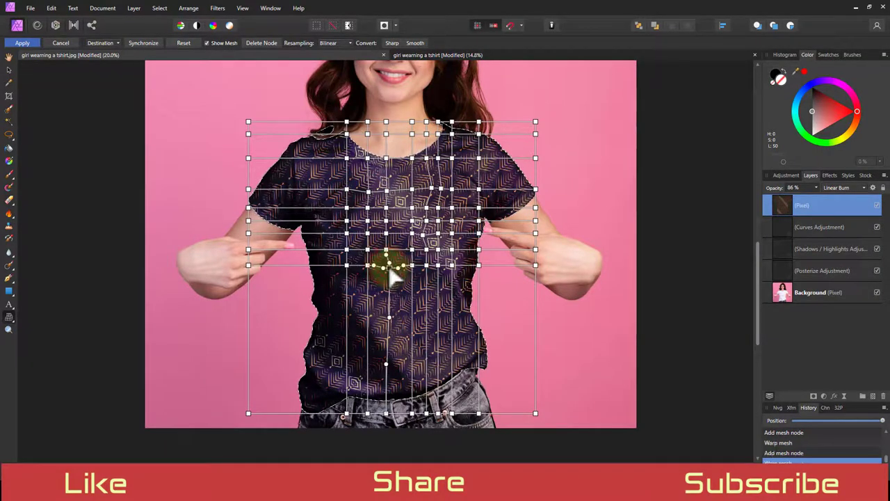
{"action": "left_click", "coordinate": [23, 42]}
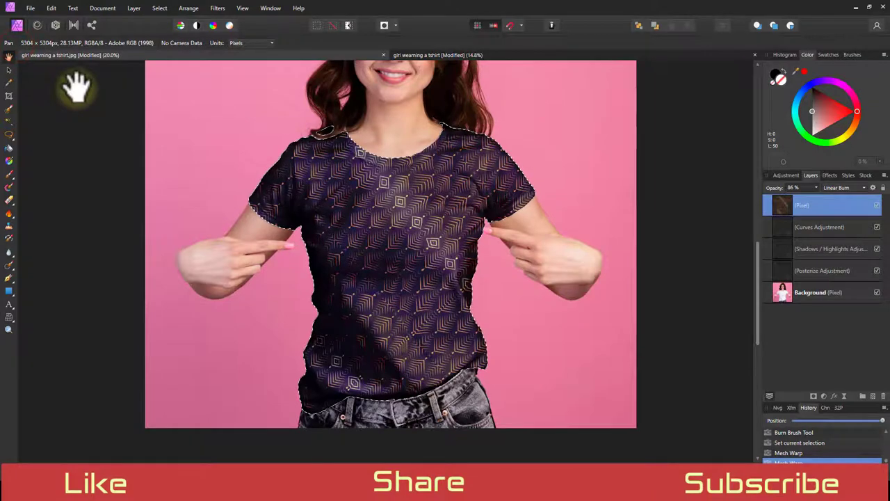
Deselect the T-shirt selection and inspect the pattern around the neckline up close.
{"action": "key", "text": "ctrl+0"}
{"action": "key", "text": "ctrl+d"}
{"action": "key", "text": "ctrl+plus"}
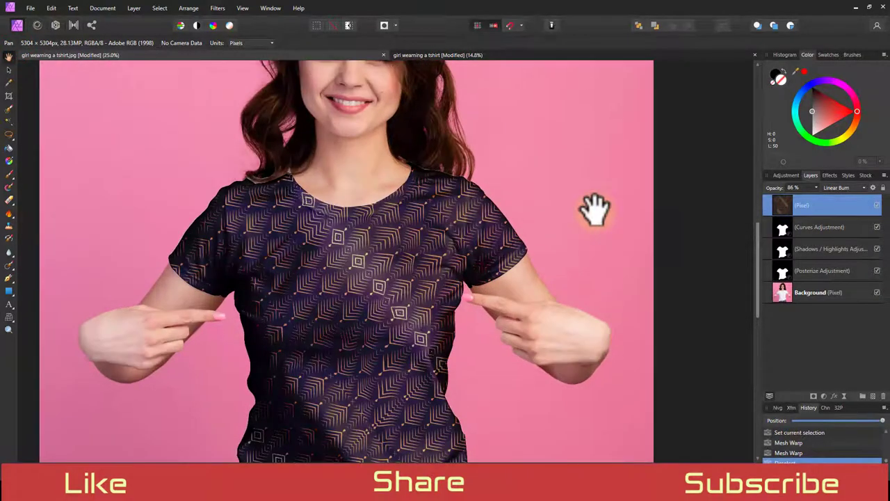
{"action": "key", "text": "ctrl+plus"}
{"action": "left_click_drag", "start_coordinate": [341, 162], "coordinate": [427, 272]}
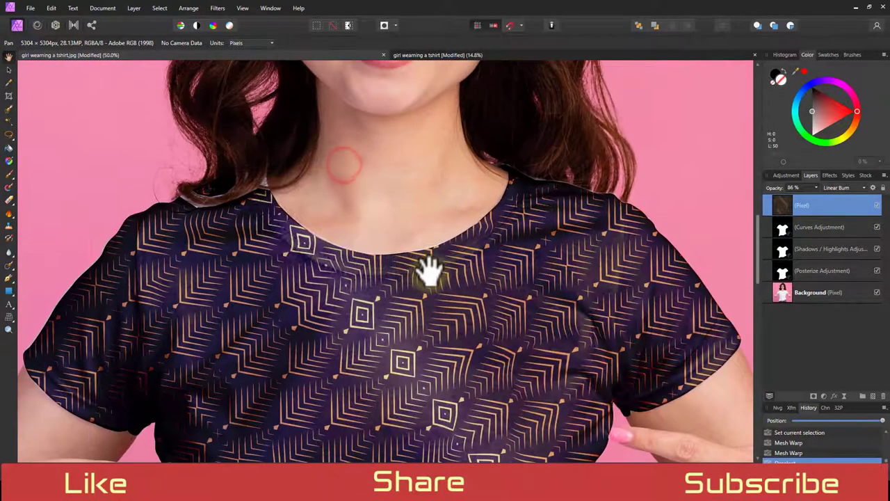
Start another Mesh Warp, add three nodes down the collar's centre, shift the middle one slightly sideways and apply the warp.
{"action": "key", "text": "ctrl+plus"}
{"action": "key", "text": "v"}
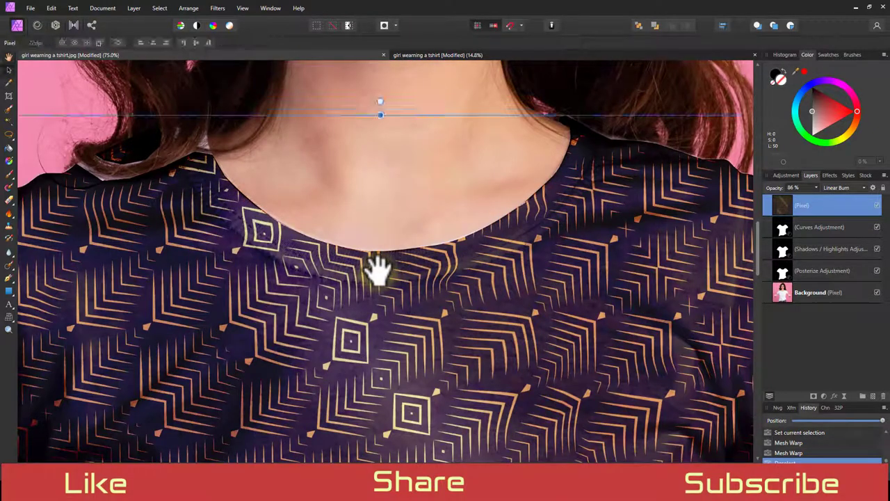
{"action": "left_click", "coordinate": [9, 317]}
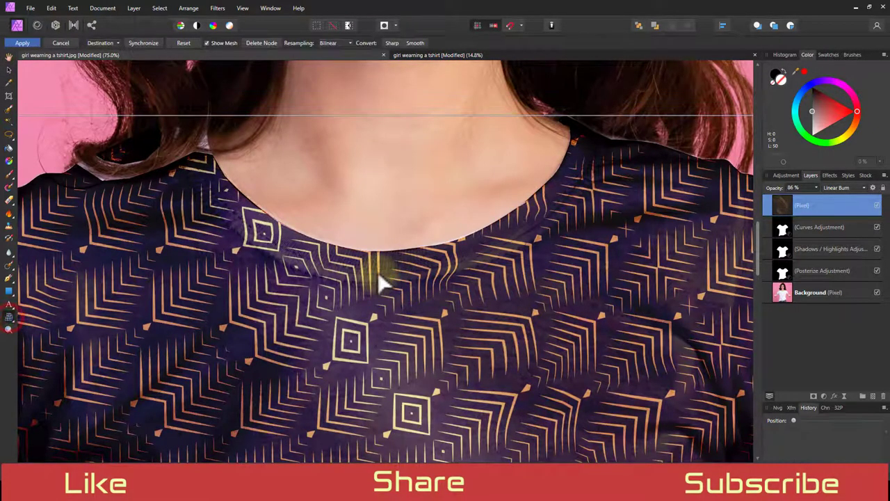
{"action": "left_click", "coordinate": [377, 252]}
{"action": "left_click", "coordinate": [378, 274]}
{"action": "left_click", "coordinate": [379, 300]}
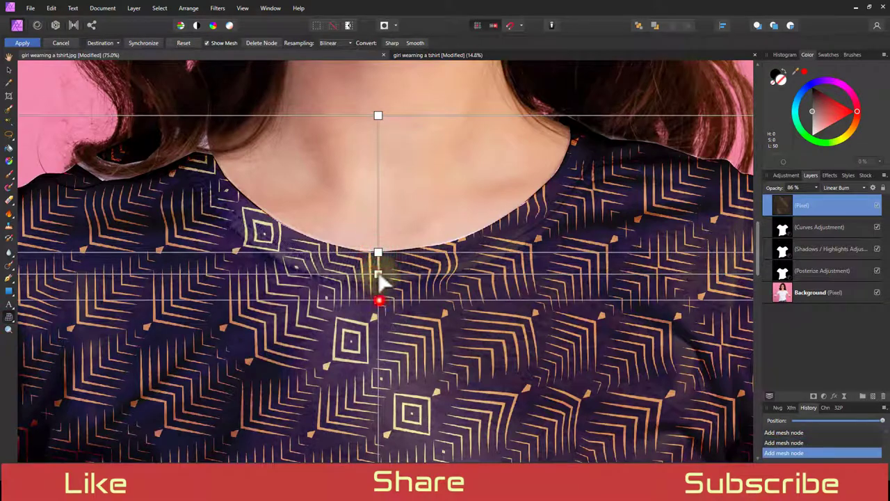
{"action": "left_click", "coordinate": [378, 274]}
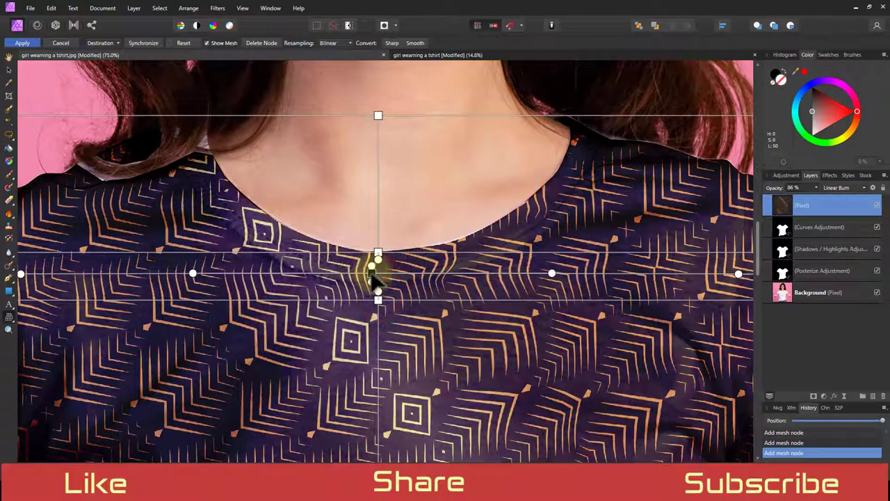
{"action": "left_click", "coordinate": [22, 42]}
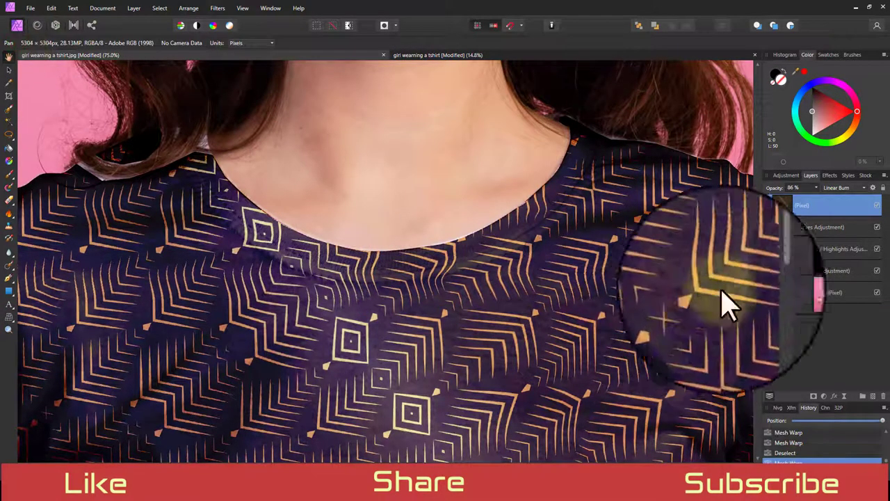
Lower the pattern layer's opacity to 79 %.
{"action": "left_click", "coordinate": [816, 188]}
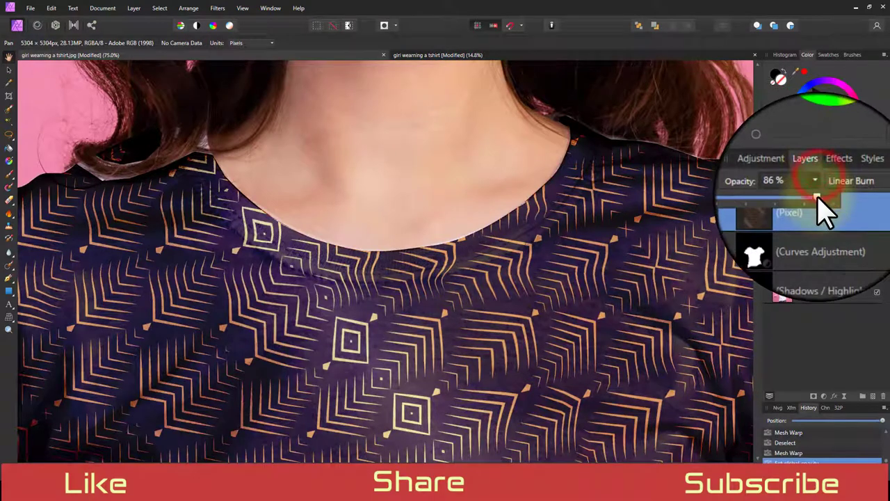
{"action": "left_click_drag", "start_coordinate": [816, 196], "coordinate": [813, 196]}
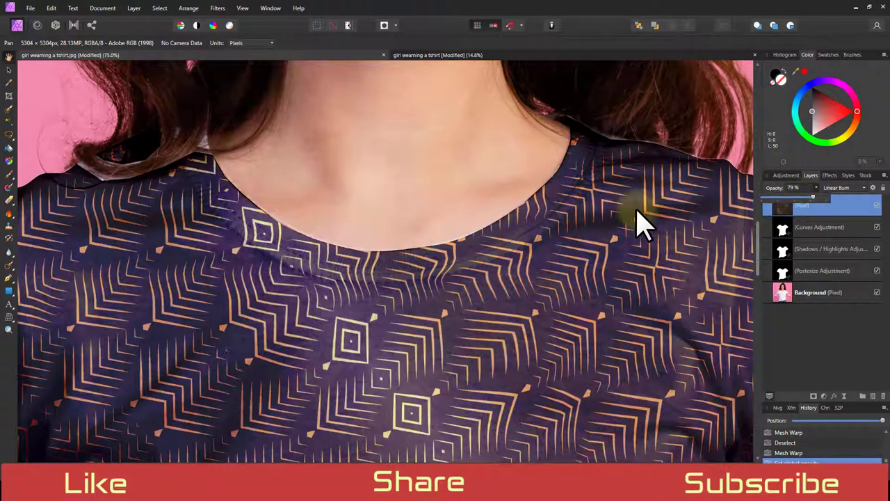
Set the Burn Brush to 100 % opacity and darken the pattern just below the centre of the neckline.
{"action": "key", "text": "ctrl+minus"}
{"action": "key", "text": "ctrl+minus"}
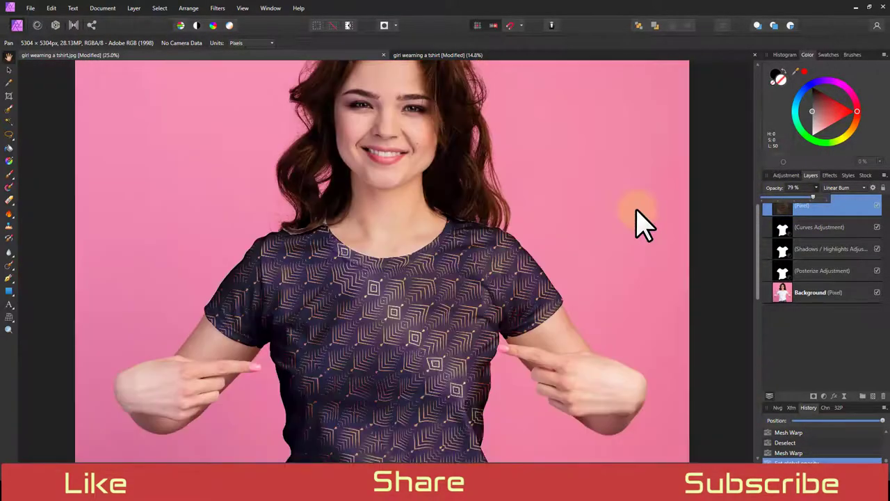
{"action": "left_click_drag", "start_coordinate": [519, 294], "coordinate": [521, 233]}
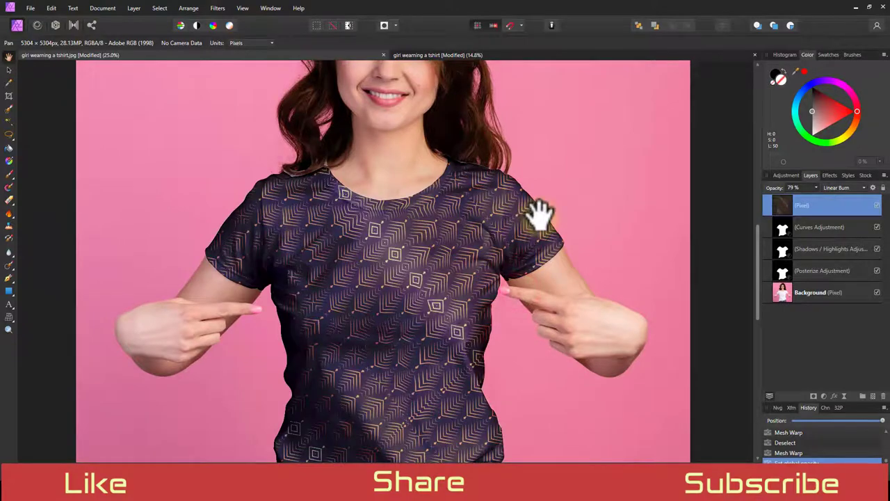
{"action": "key", "text": "ctrl+plus"}
{"action": "key", "text": "ctrl+plus"}
{"action": "left_click_drag", "start_coordinate": [387, 164], "coordinate": [421, 376]}
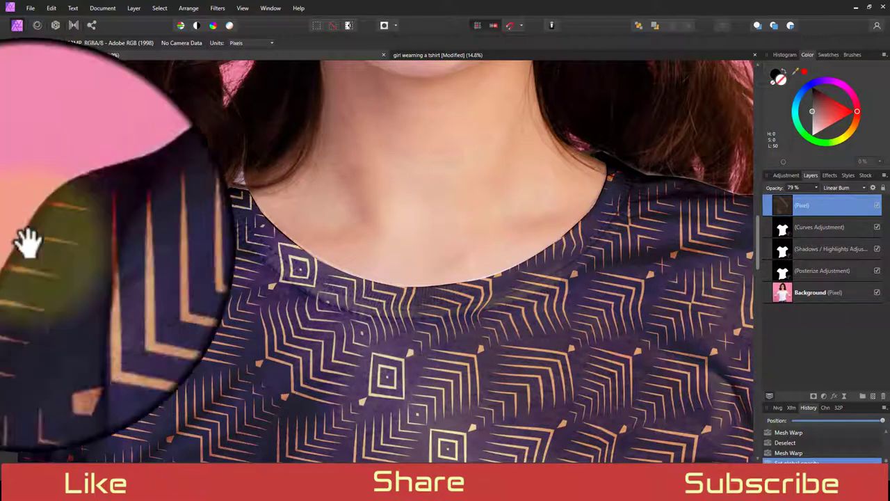
{"action": "left_click", "coordinate": [9, 209]}
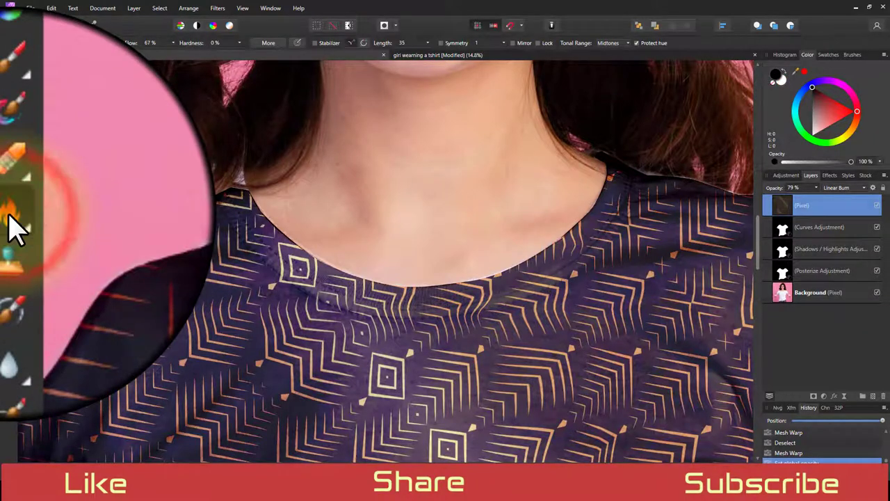
{"action": "left_click", "coordinate": [119, 42]}
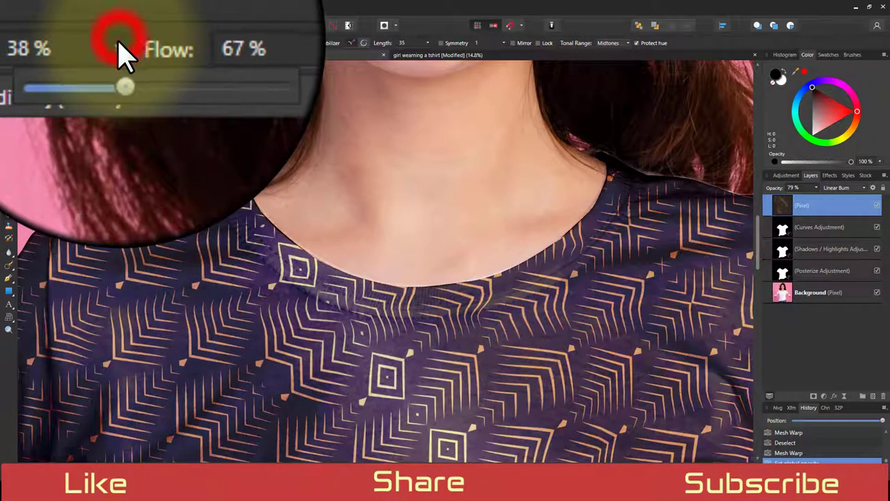
{"action": "left_click_drag", "start_coordinate": [120, 53], "coordinate": [141, 53]}
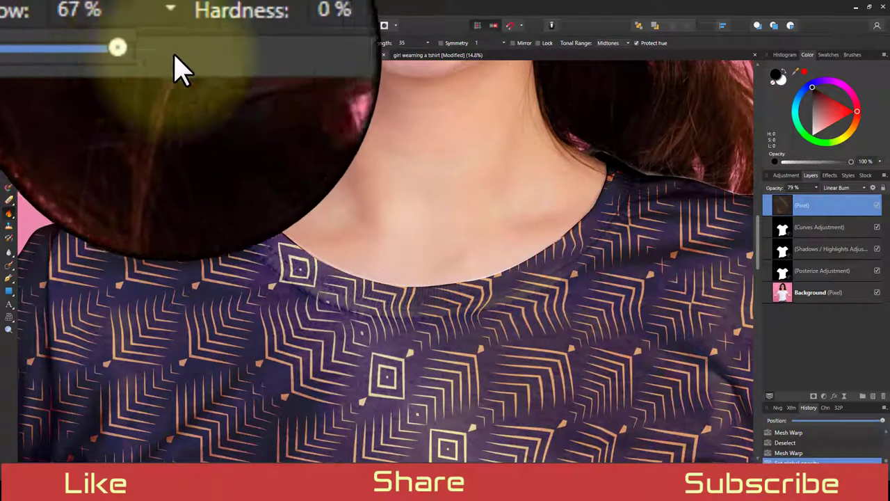
{"action": "left_click", "coordinate": [159, 20]}
{"action": "left_click_drag", "start_coordinate": [349, 310], "coordinate": [419, 312]}
{"action": "left_click_drag", "start_coordinate": [420, 312], "coordinate": [345, 315]}
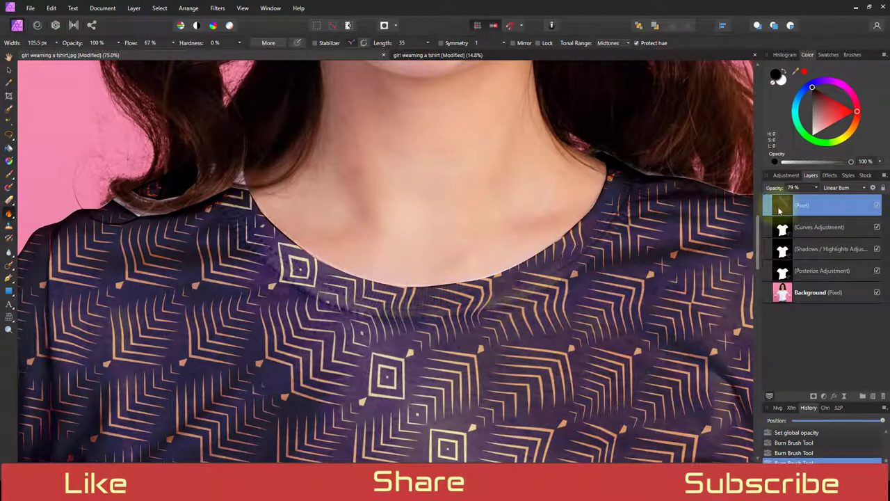
Burn the pattern along the full curve of the collar from one side of the neckline to the other.
{"action": "left_click", "coordinate": [271, 259]}
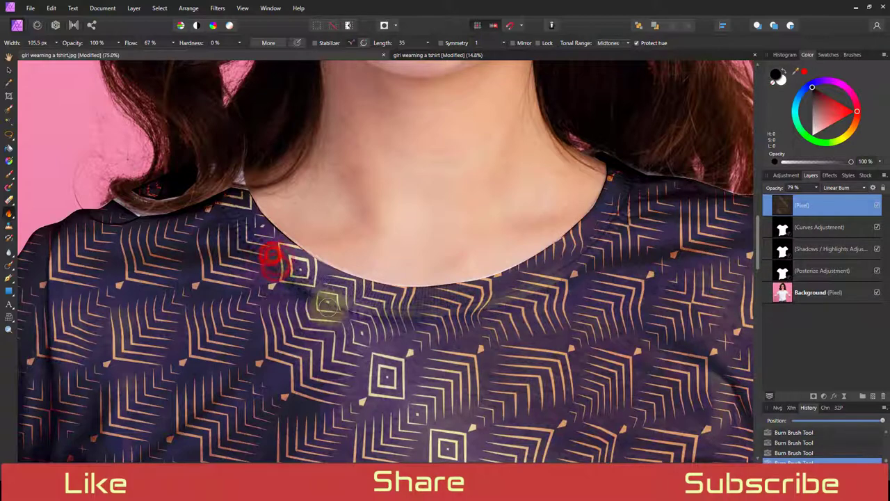
{"action": "mouse_move", "coordinate": [322, 303]}
{"action": "left_mouse_down"}
{"action": "mouse_move", "coordinate": [467, 298]}
{"action": "mouse_move", "coordinate": [413, 308]}
{"action": "left_mouse_up"}
{"action": "left_click_drag", "start_coordinate": [322, 302], "coordinate": [487, 314]}
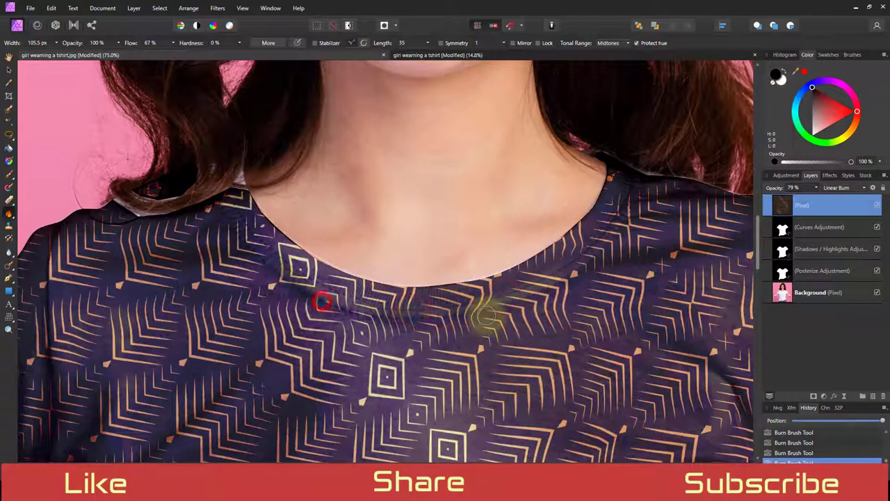
{"action": "mouse_move", "coordinate": [564, 265]}
{"action": "left_mouse_down"}
{"action": "mouse_move", "coordinate": [544, 278]}
{"action": "mouse_move", "coordinate": [553, 280]}
{"action": "mouse_move", "coordinate": [531, 299]}
{"action": "left_mouse_up"}
Darken the pattern with further burn strokes around both shoulders and across the upper chest.
{"action": "key", "text": "ctrl+minus"}
{"action": "key", "text": "ctrl+minus"}
{"action": "key", "text": "ctrl+equal"}
{"action": "key", "text": "ctrl+equal"}
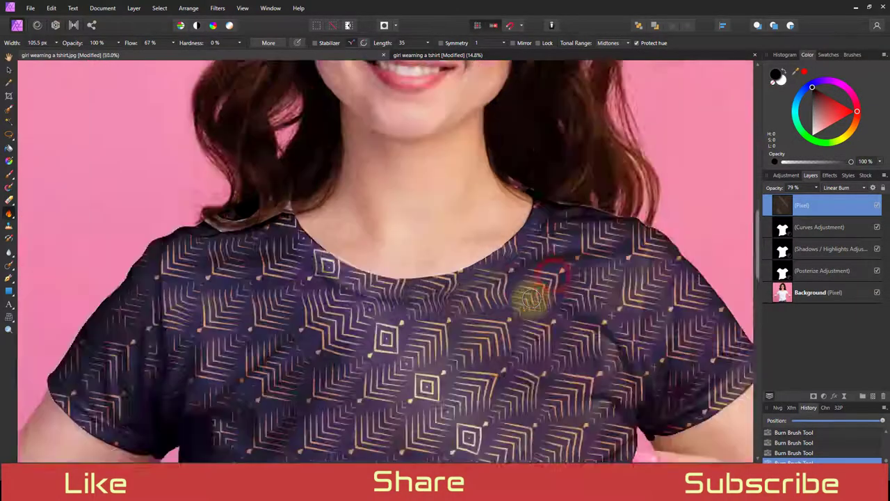
{"action": "left_click_drag", "start_coordinate": [573, 269], "coordinate": [596, 239]}
{"action": "left_click_drag", "start_coordinate": [639, 184], "coordinate": [599, 240]}
{"action": "mouse_move", "coordinate": [215, 197]}
{"action": "left_mouse_down"}
{"action": "mouse_move", "coordinate": [291, 277]}
{"action": "mouse_move", "coordinate": [420, 333]}
{"action": "left_mouse_up"}
{"action": "left_click_drag", "start_coordinate": [280, 248], "coordinate": [332, 263]}
{"action": "key", "text": "ctrl+0"}
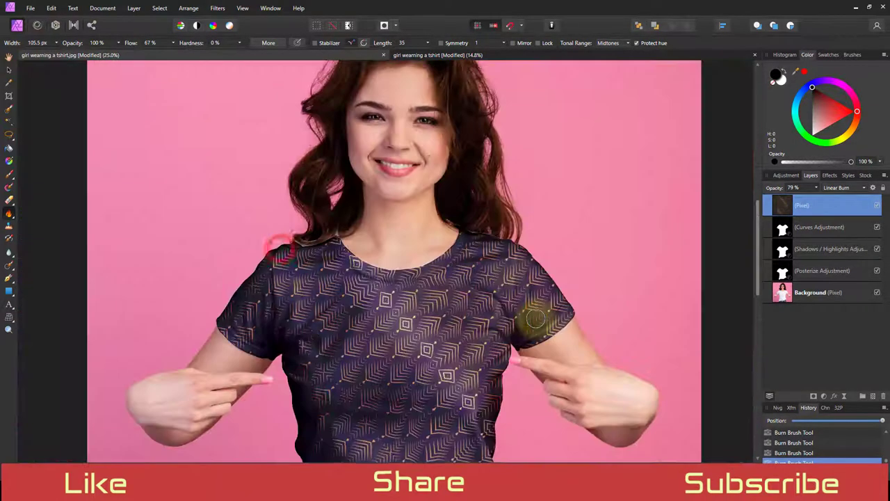
Start a Mesh Warp on the pattern layer, add nodes near the right-hand sleeve's hem and shift one slightly.
{"action": "key", "text": "ctrl+equal"}
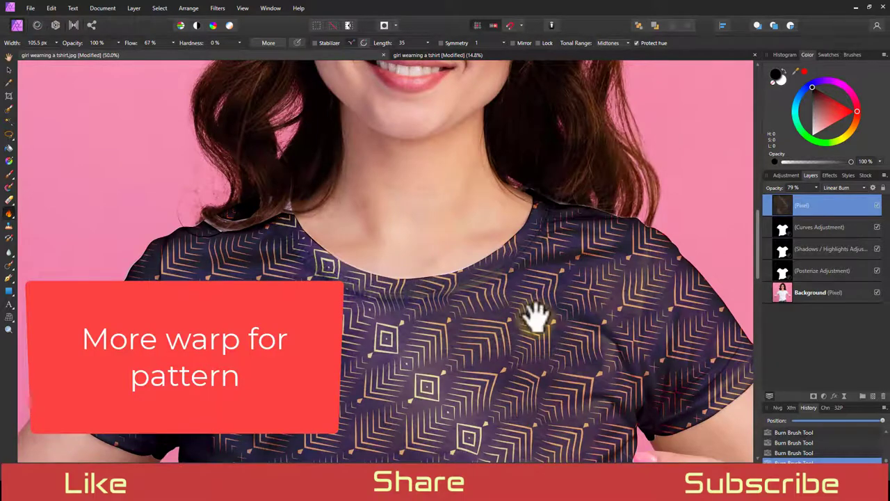
{"action": "mouse_move", "coordinate": [604, 331]}
{"action": "left_mouse_down"}
{"action": "mouse_move", "coordinate": [363, 254]}
{"action": "mouse_move", "coordinate": [369, 216]}
{"action": "mouse_move", "coordinate": [380, 211]}
{"action": "left_mouse_up"}
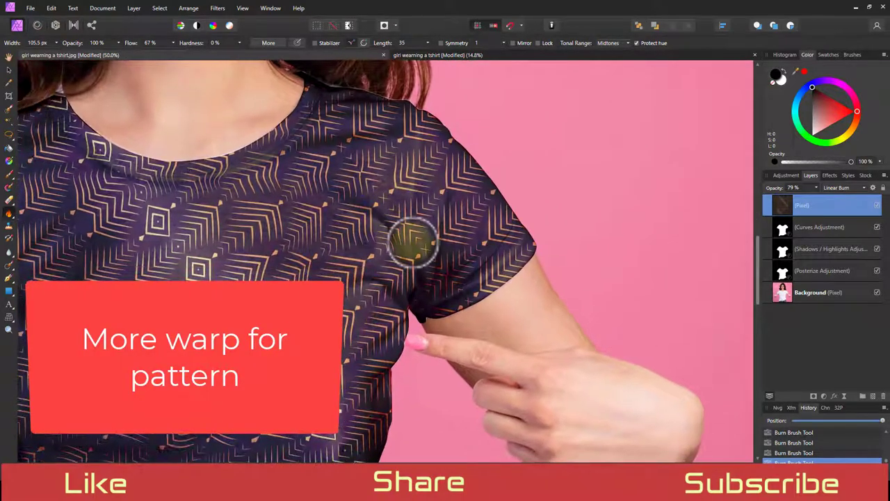
{"action": "left_click", "coordinate": [8, 317]}
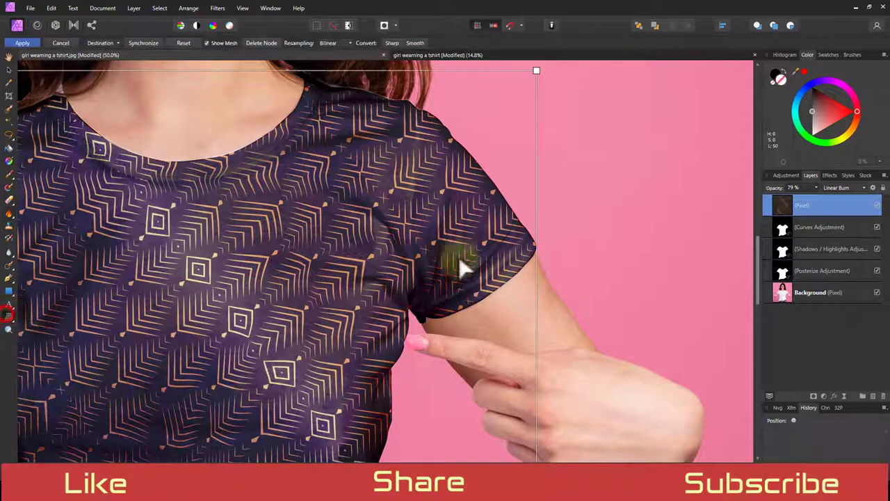
{"action": "double_click", "coordinate": [479, 264]}
{"action": "double_click", "coordinate": [499, 243]}
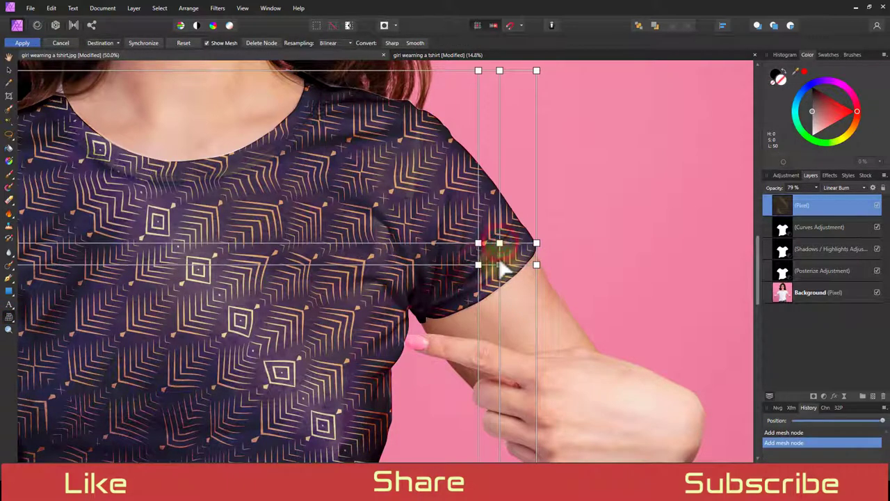
{"action": "double_click", "coordinate": [488, 277]}
{"action": "left_click_drag", "start_coordinate": [488, 264], "coordinate": [492, 262]}
{"action": "double_click", "coordinate": [514, 256]}
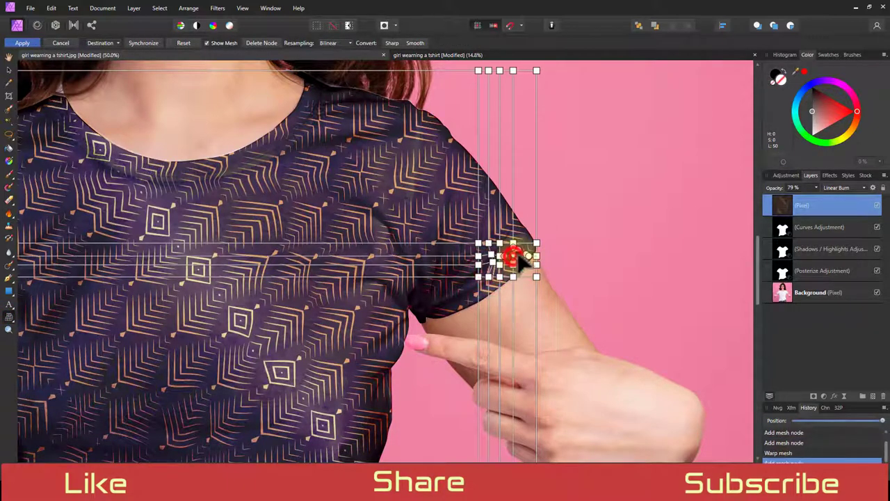
Add mesh nodes across the right-hand sleeve and shoulder, nudge two of them slightly and apply the warp.
{"action": "double_click", "coordinate": [452, 218]}
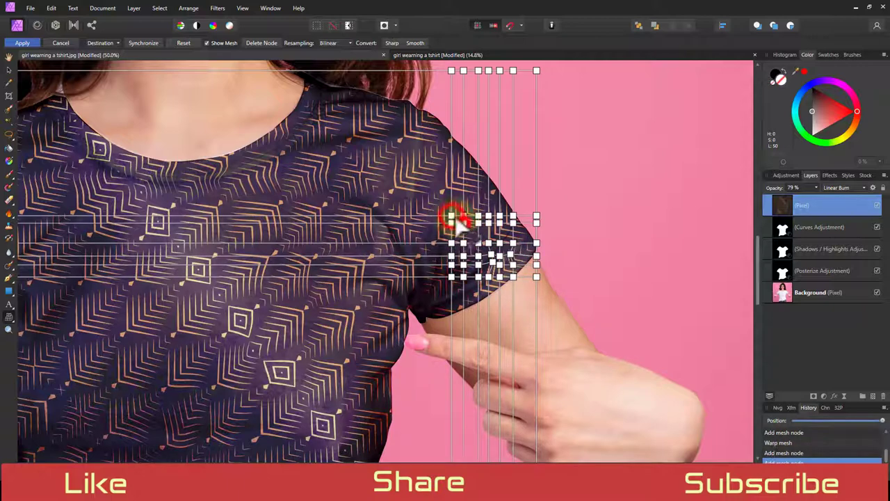
{"action": "double_click", "coordinate": [425, 217]}
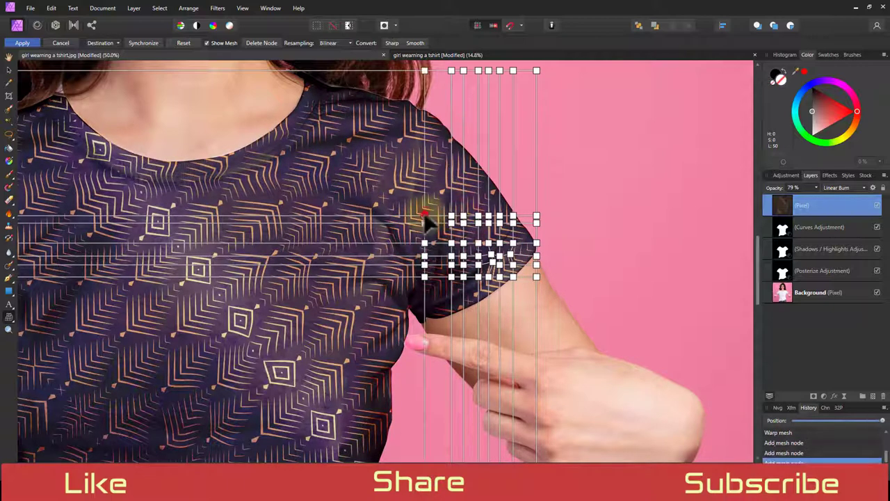
{"action": "left_click_drag", "start_coordinate": [451, 214], "coordinate": [457, 213]}
{"action": "key", "text": "ctrl+z"}
{"action": "double_click", "coordinate": [452, 198]}
{"action": "double_click", "coordinate": [424, 153]}
{"action": "double_click", "coordinate": [425, 179]}
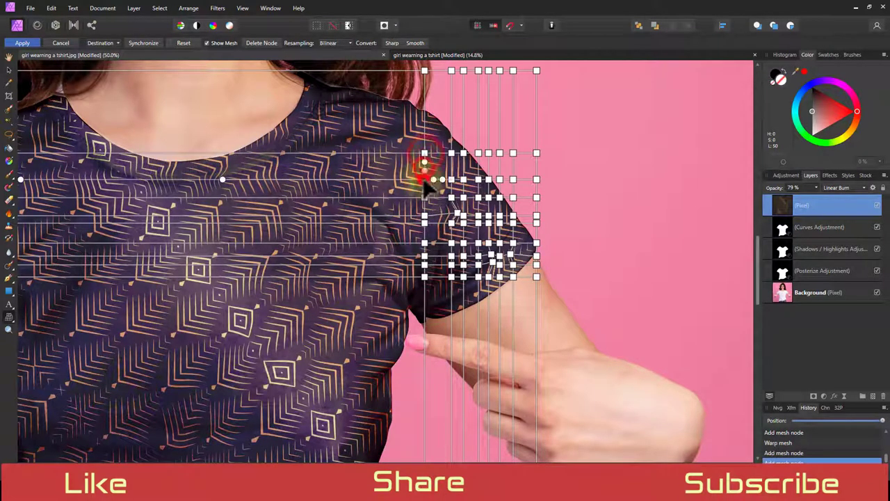
{"action": "double_click", "coordinate": [424, 167]}
{"action": "left_click_drag", "start_coordinate": [425, 166], "coordinate": [429, 165]}
{"action": "double_click", "coordinate": [404, 167]}
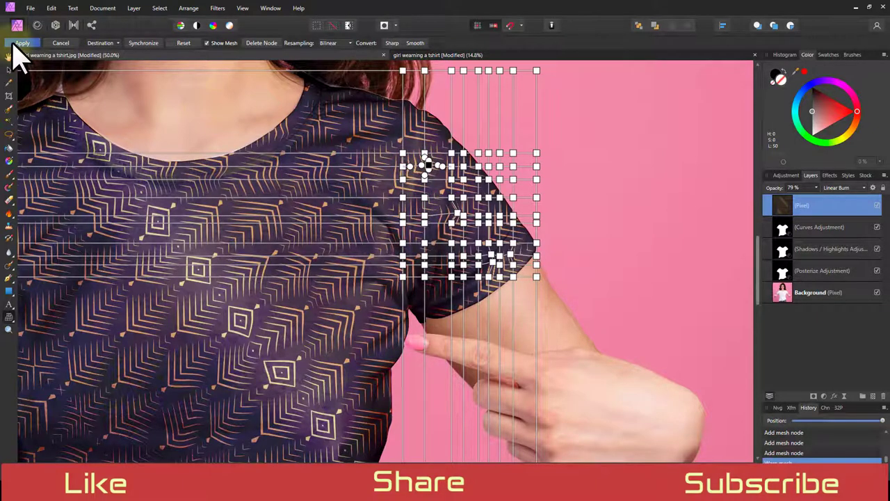
{"action": "left_click", "coordinate": [19, 44]}
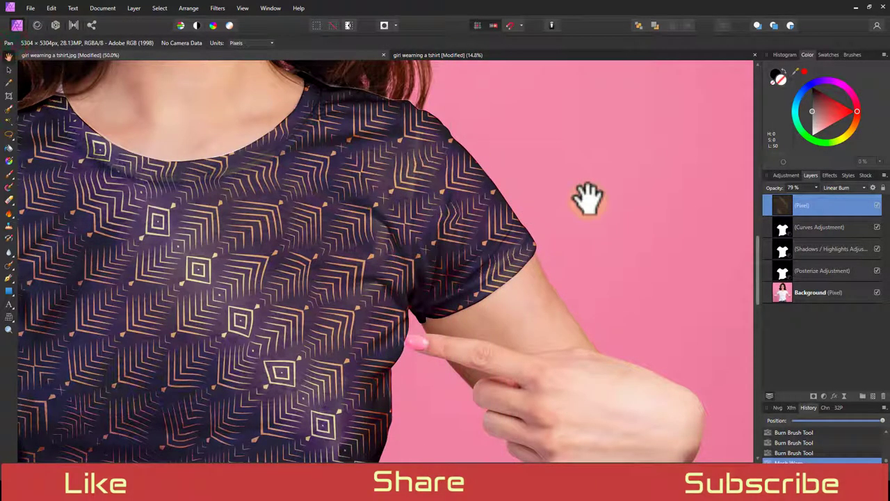
Enable an Outer Shadow layer effect on the pattern layer and give it a small radius.
{"action": "scroll", "coordinate": [588, 198], "scroll_direction": "up", "scroll_amount": 2}
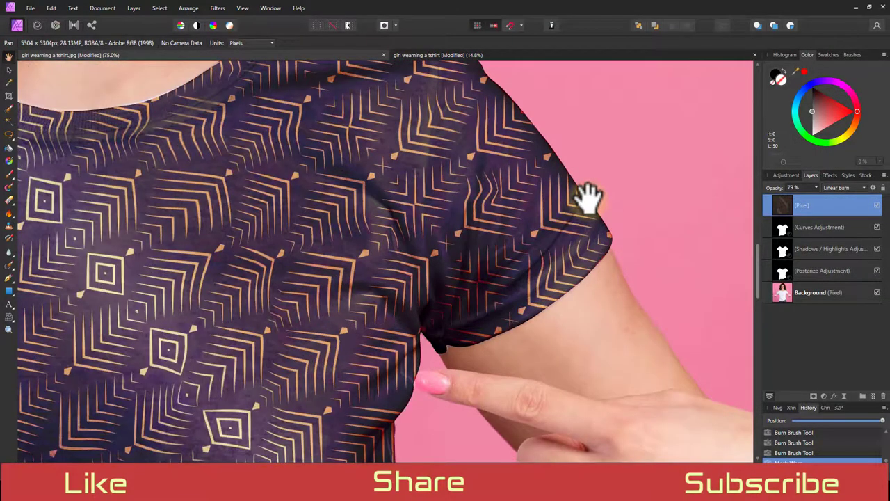
{"action": "scroll", "coordinate": [588, 198], "scroll_direction": "down", "scroll_amount": 3}
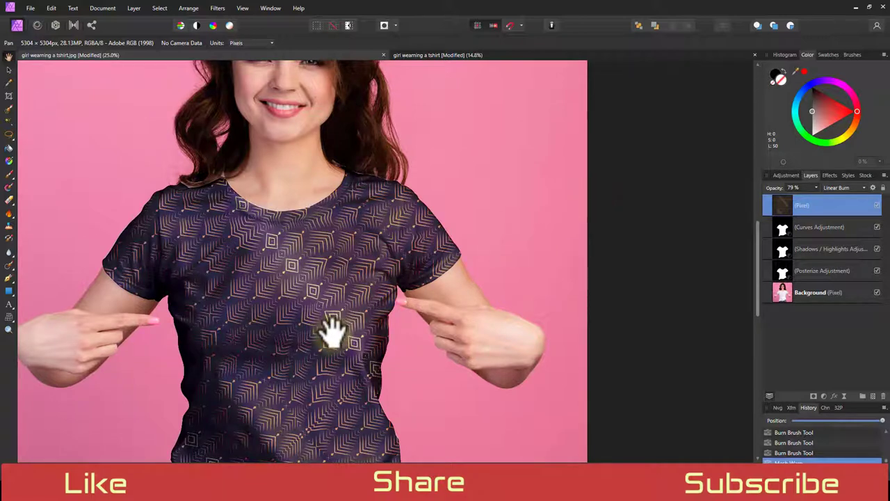
{"action": "scroll", "coordinate": [333, 333], "scroll_direction": "down", "scroll_amount": 2}
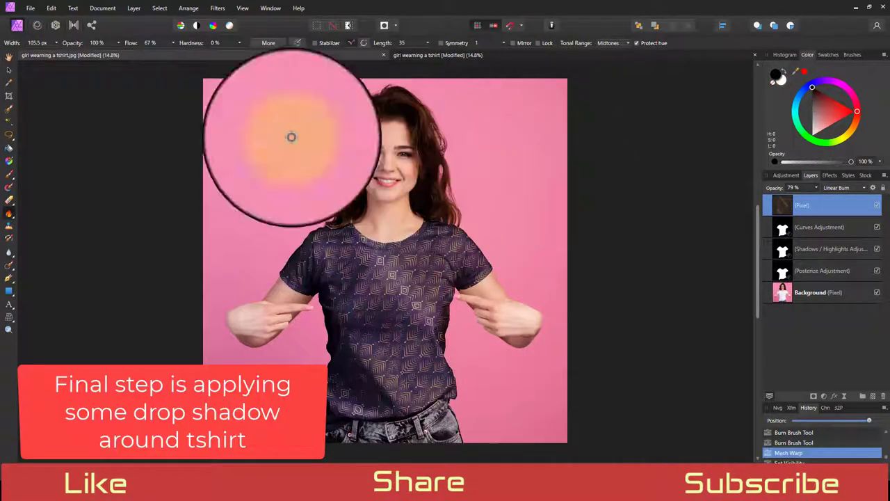
{"action": "left_click", "coordinate": [8, 69]}
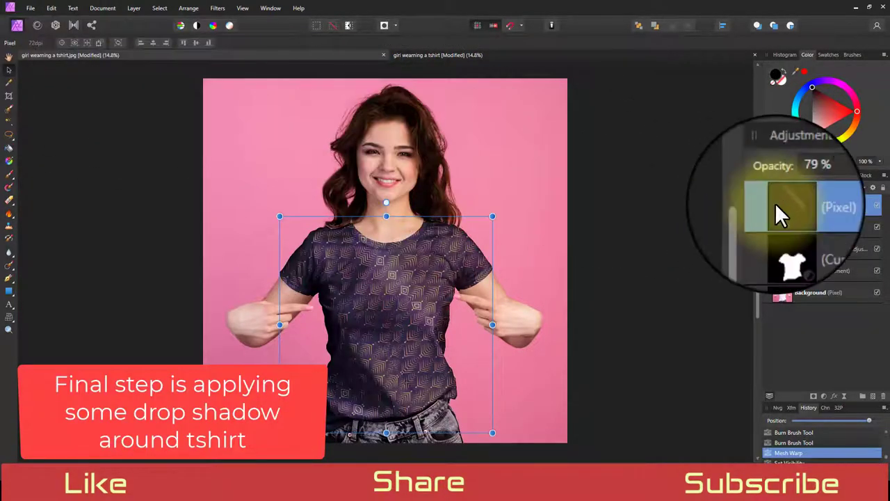
{"action": "left_click", "coordinate": [835, 395]}
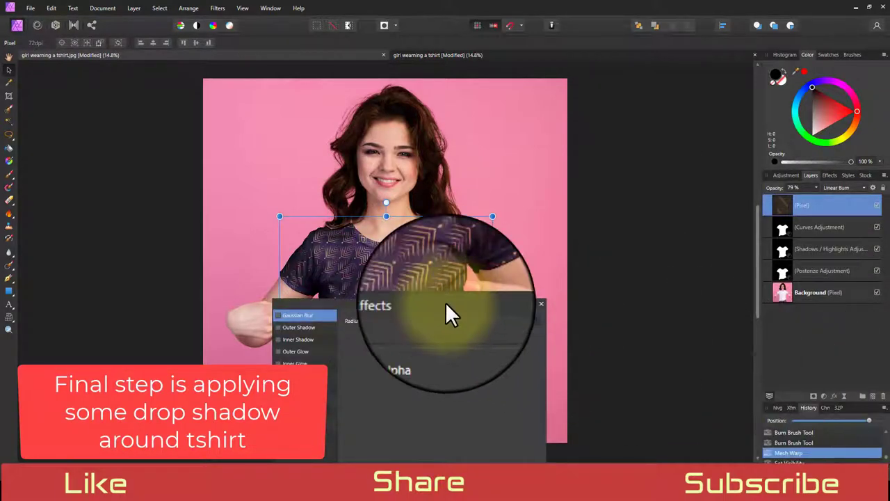
{"action": "left_click_drag", "start_coordinate": [445, 302], "coordinate": [760, 95]}
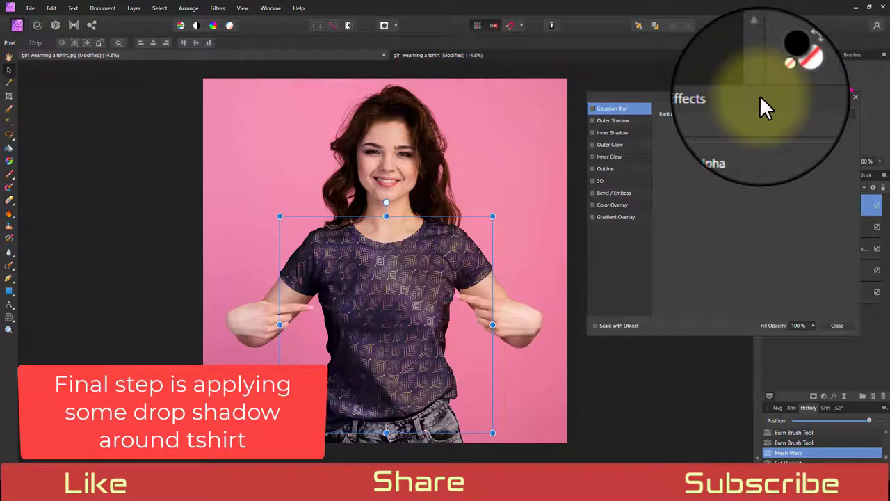
{"action": "left_click", "coordinate": [600, 117]}
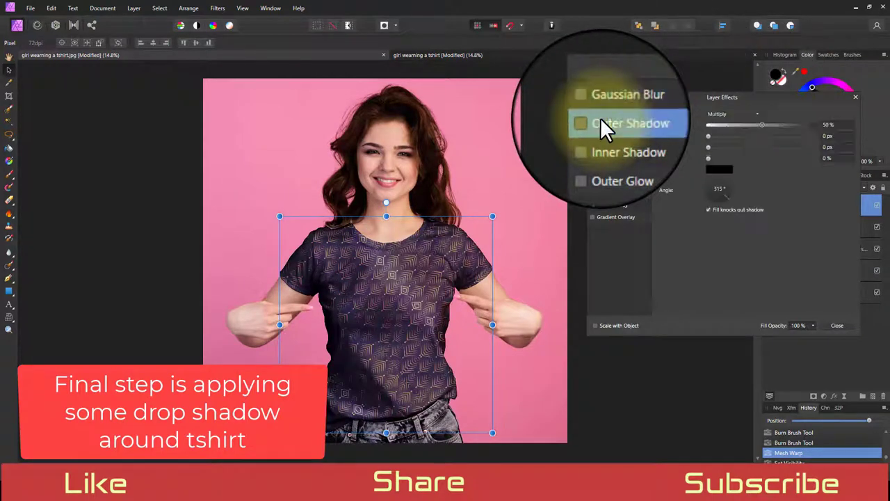
{"action": "left_click", "coordinate": [591, 119]}
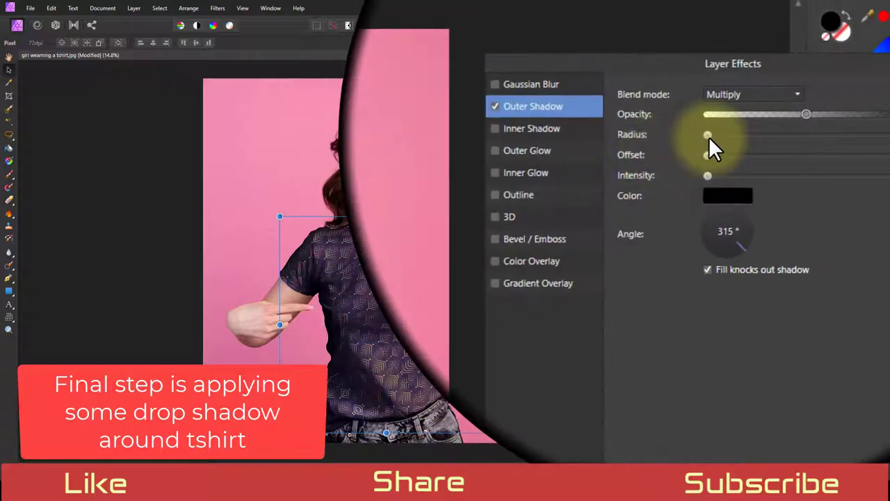
{"action": "left_click_drag", "start_coordinate": [709, 136], "coordinate": [724, 133]}
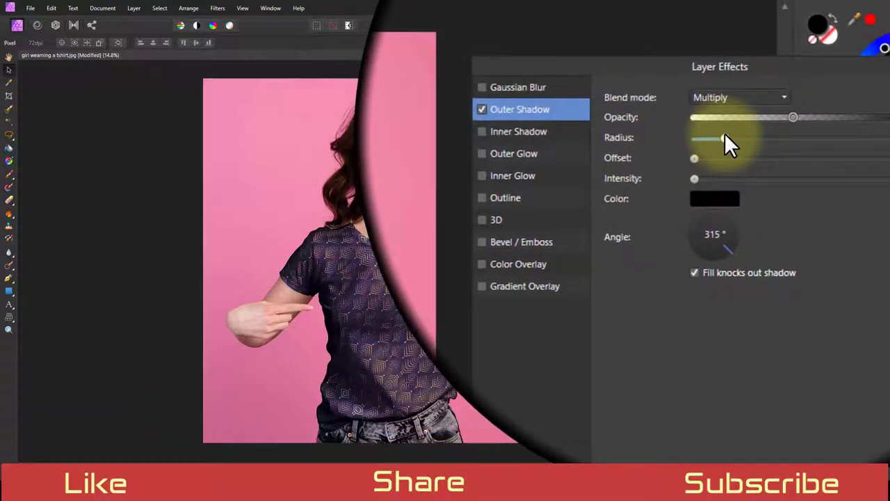
Set the outer shadow's intensity to 18 % and radius to about 13 px, close the effects and check the T-shirt.
{"action": "key", "text": "ctrl+plus"}
{"action": "key", "text": "ctrl+plus"}
{"action": "key", "text": "ctrl+plus"}
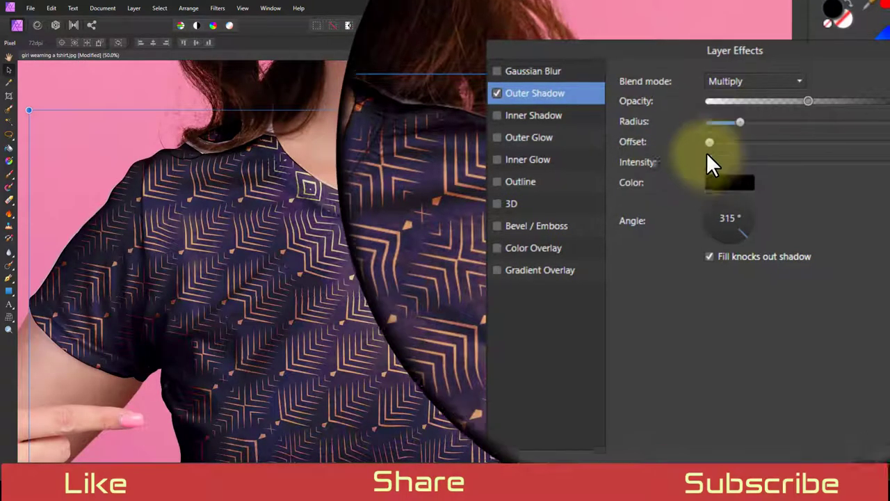
{"action": "left_click_drag", "start_coordinate": [708, 157], "coordinate": [727, 157]}
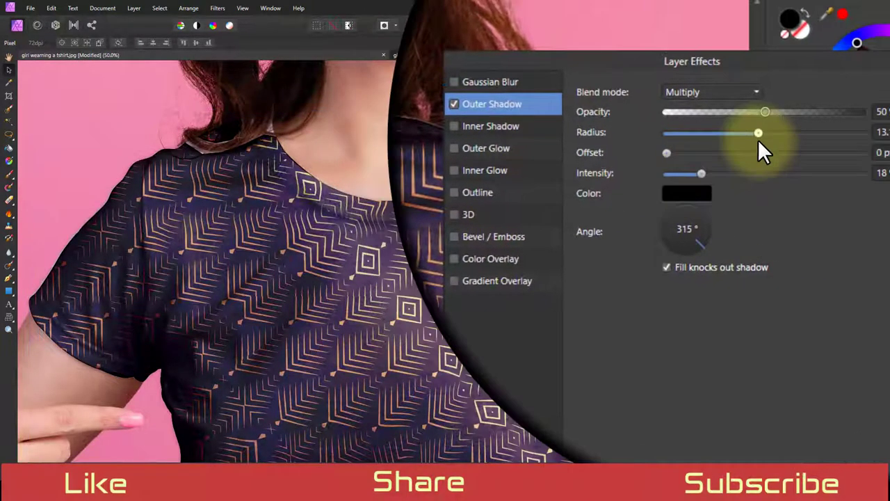
{"action": "left_click", "coordinate": [837, 325]}
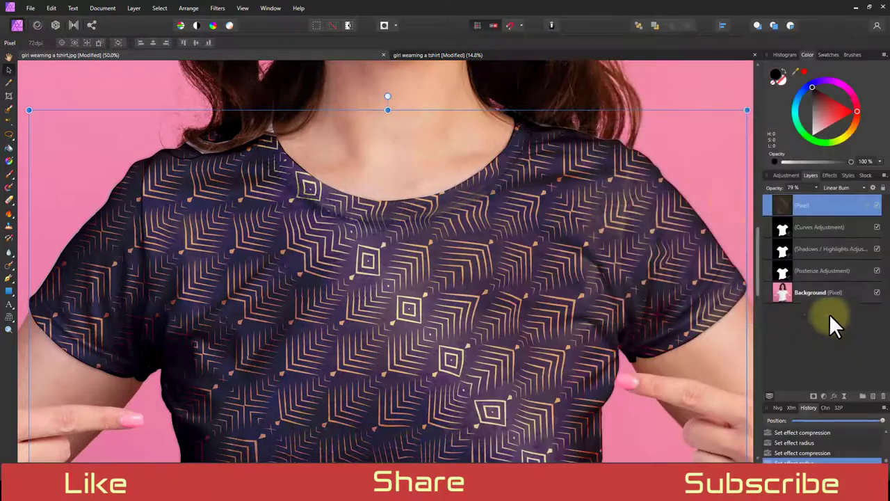
{"action": "key", "text": "ctrl+0"}
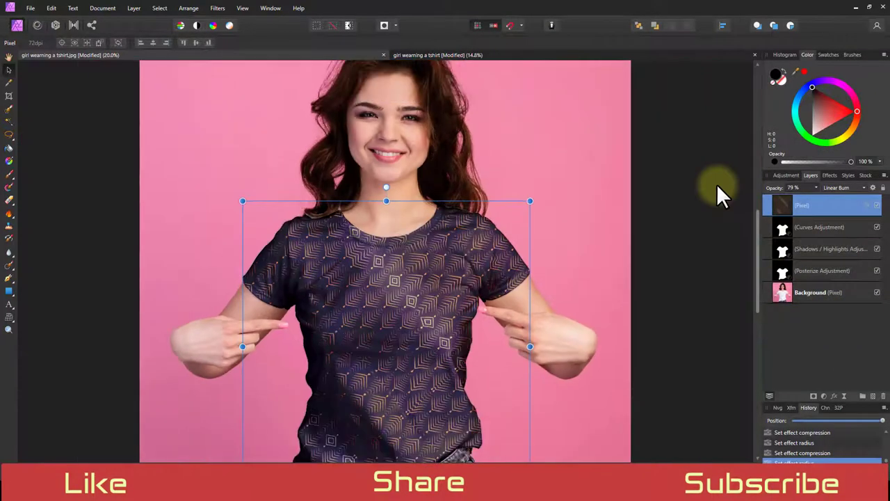
{"action": "key", "text": "ctrl+plus"}
{"action": "key", "text": "ctrl+plus"}
{"action": "key", "text": "ctrl+plus"}
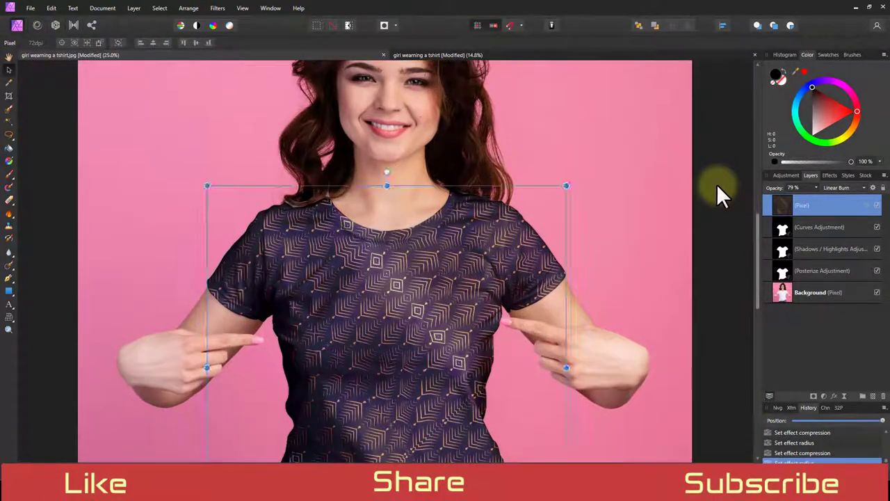
Switch the pattern layer's Outer Shadow off and on again to compare the T-shirt's edges, and close the layer effects.
{"action": "left_click", "coordinate": [867, 204]}
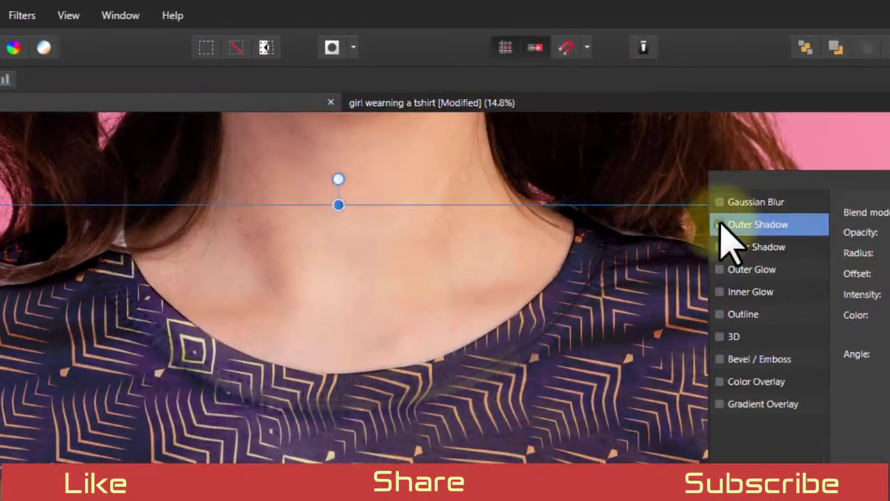
{"action": "left_click", "coordinate": [592, 120]}
{"action": "left_click", "coordinate": [721, 224]}
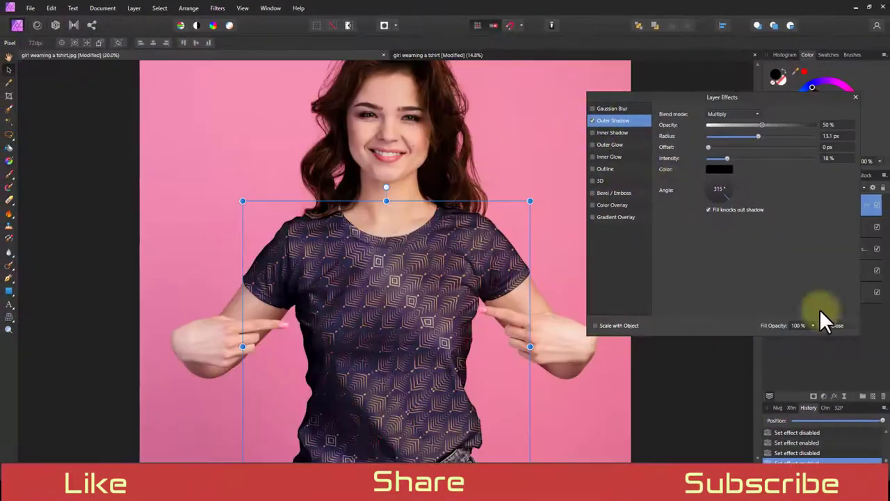
{"action": "left_click", "coordinate": [821, 311]}
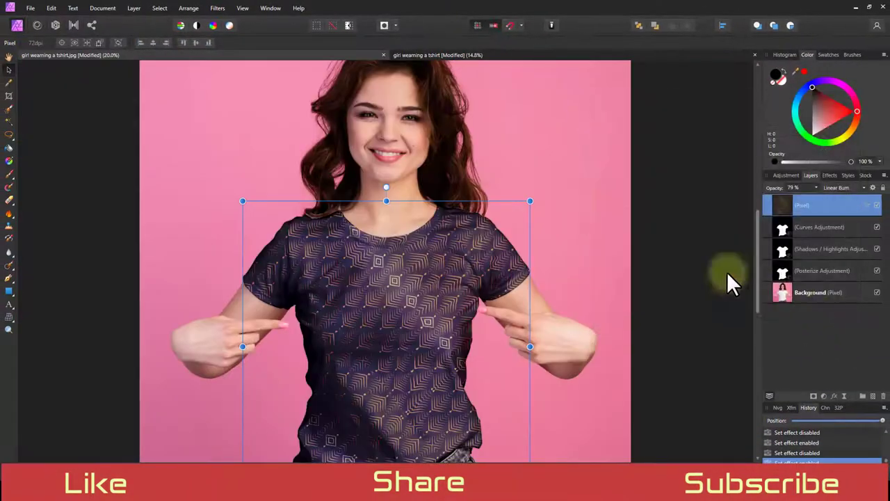
{"action": "key", "text": "ctrl+plus"}
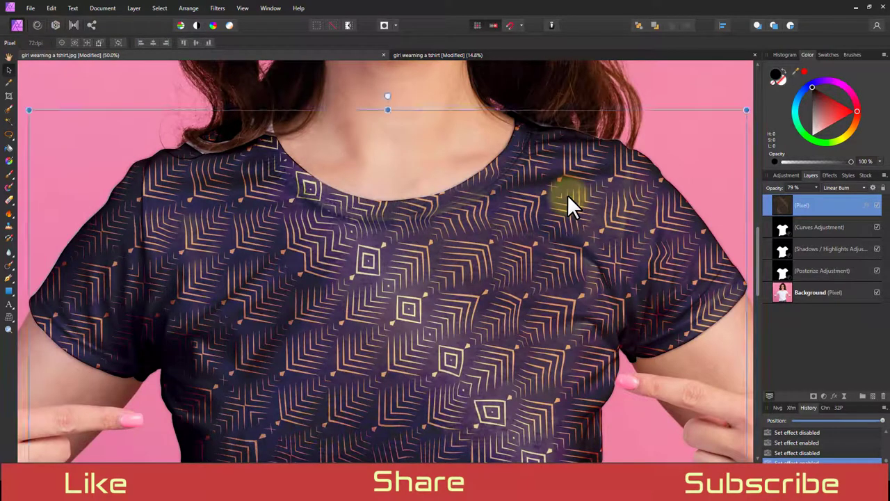
Use the Burn Brush on the Background layer to darken the T-shirt's edge at the left-hand shoulder and collar.
{"action": "left_click", "coordinate": [821, 299]}
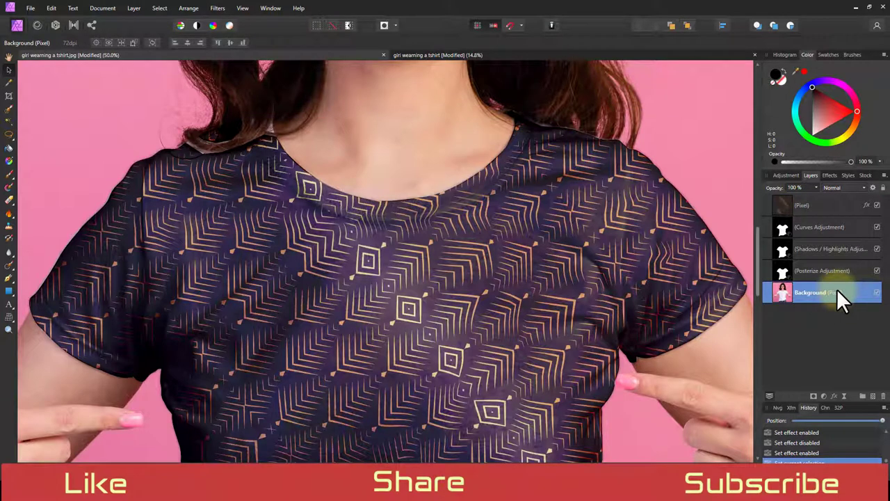
{"action": "left_click", "coordinate": [10, 214]}
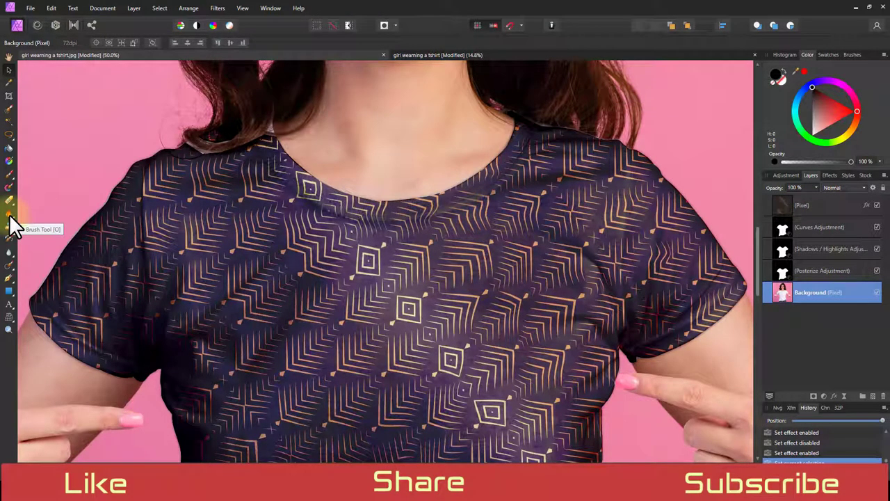
{"action": "left_click", "coordinate": [9, 217]}
{"action": "left_click_drag", "start_coordinate": [247, 163], "coordinate": [292, 153]}
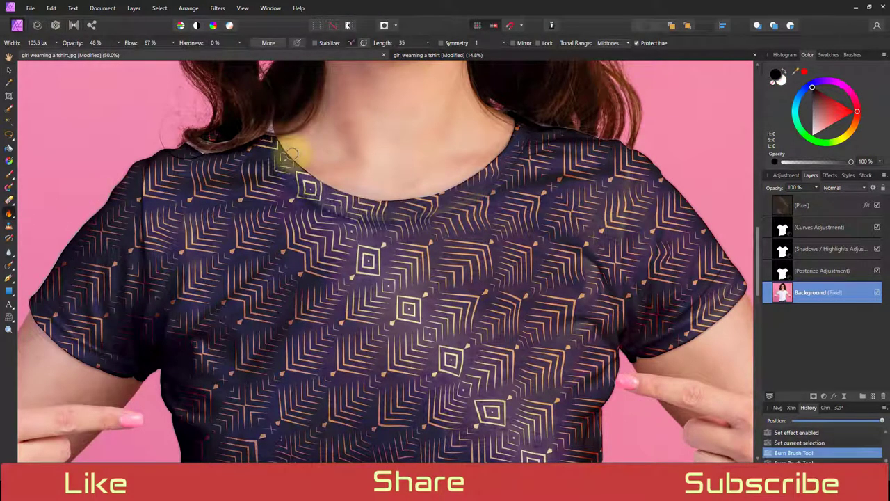
Lower the Burn Brush opacity to 32 % and burn the T-shirt's shoulder and collar edges beside the neck.
{"action": "left_click", "coordinate": [118, 42]}
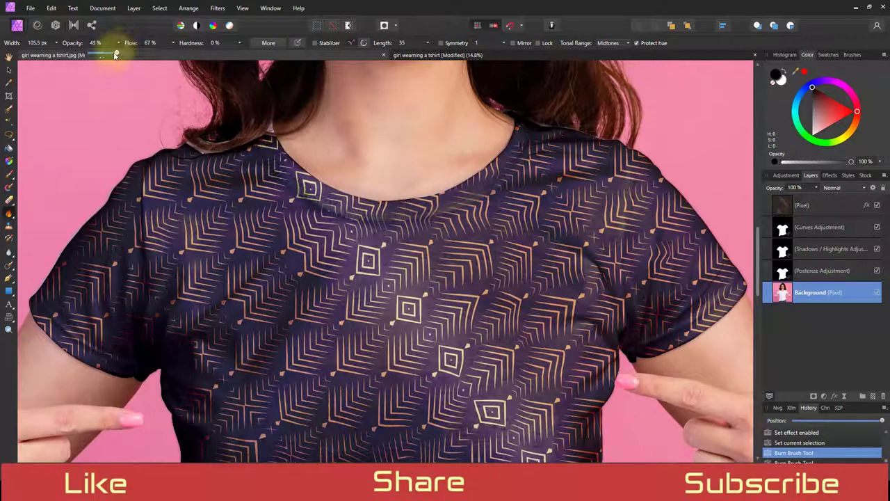
{"action": "left_click_drag", "start_coordinate": [115, 53], "coordinate": [110, 56]}
{"action": "left_click", "coordinate": [276, 139]}
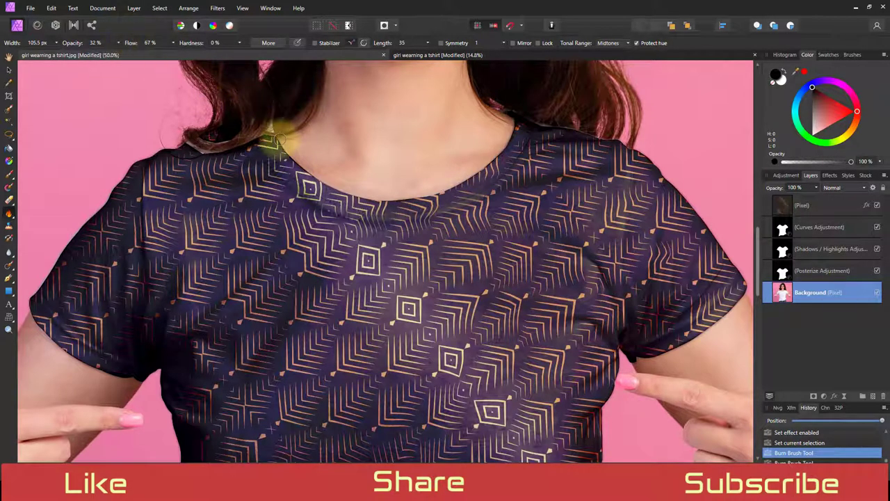
{"action": "mouse_move", "coordinate": [277, 139]}
{"action": "left_mouse_down"}
{"action": "mouse_move", "coordinate": [314, 182]}
{"action": "mouse_move", "coordinate": [348, 194]}
{"action": "mouse_move", "coordinate": [440, 194]}
{"action": "mouse_move", "coordinate": [479, 169]}
{"action": "mouse_move", "coordinate": [521, 104]}
{"action": "mouse_move", "coordinate": [579, 87]}
{"action": "left_mouse_up"}
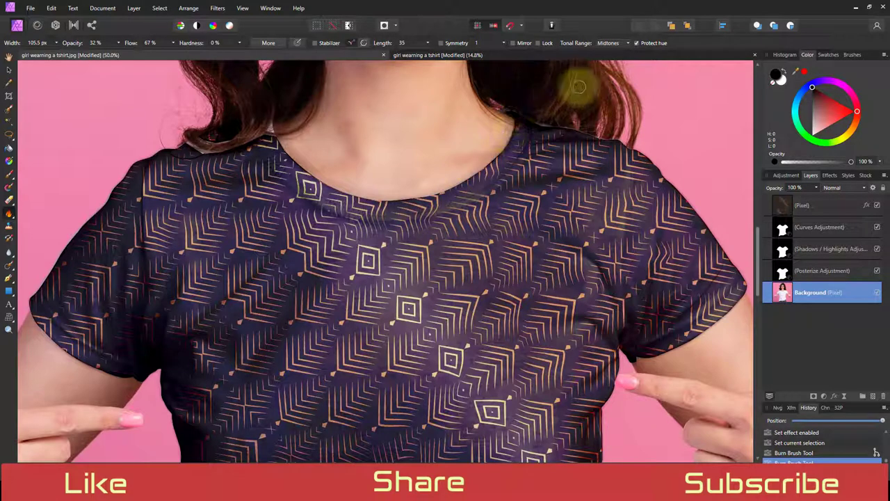
{"action": "key", "text": "ctrl+minus"}
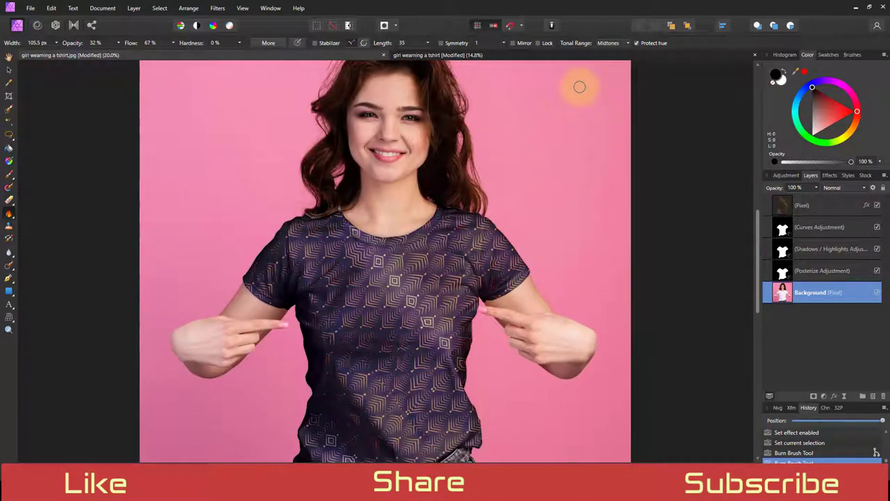